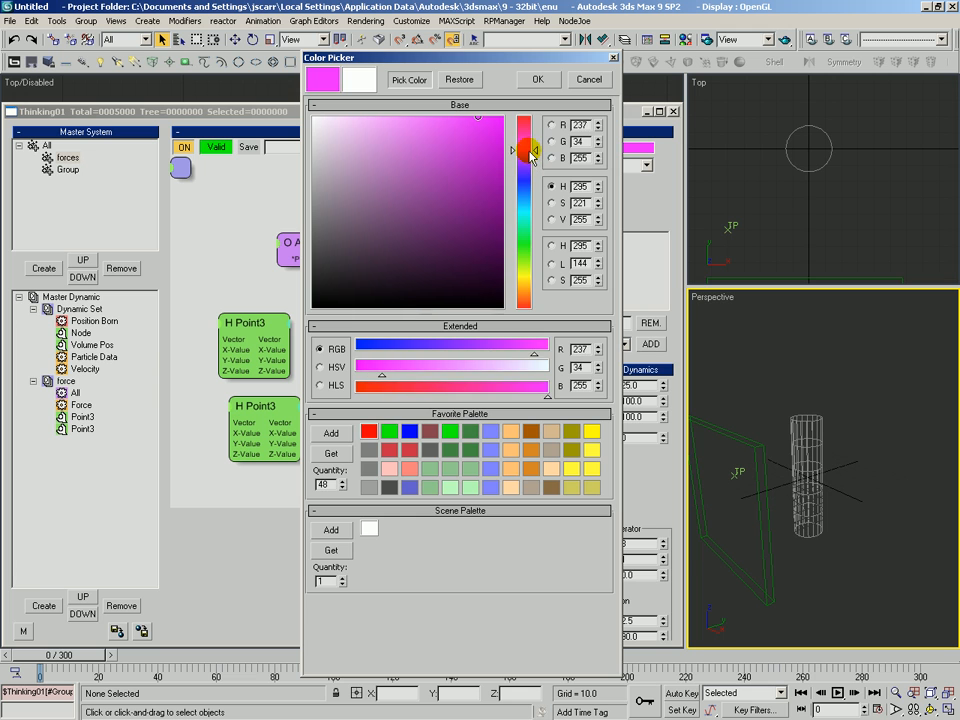
Confirm the magenta colour for the forces group and rename the particle group below it as clouds.
click(537, 80)
click(69, 171)
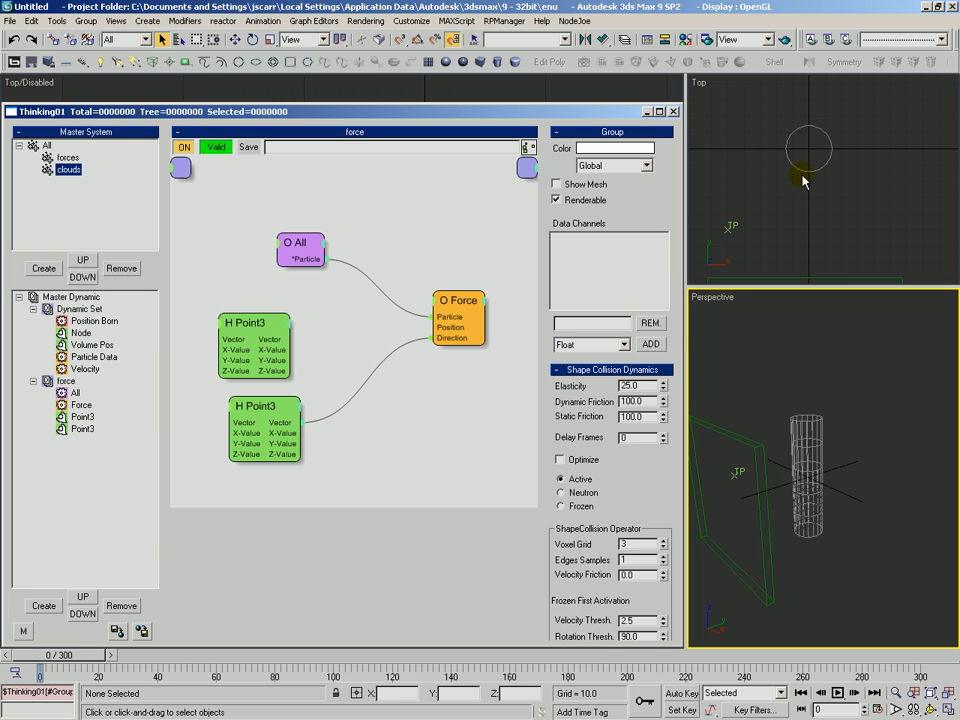
Select the thin box in a top view and stretch it along its Y axis.
click(700, 411)
key(t)
key(alt+z)
drag(700, 380, 760, 575)
middle_drag(828, 398, 821, 427)
key(r)
drag(814, 446, 821, 208)
key(q)
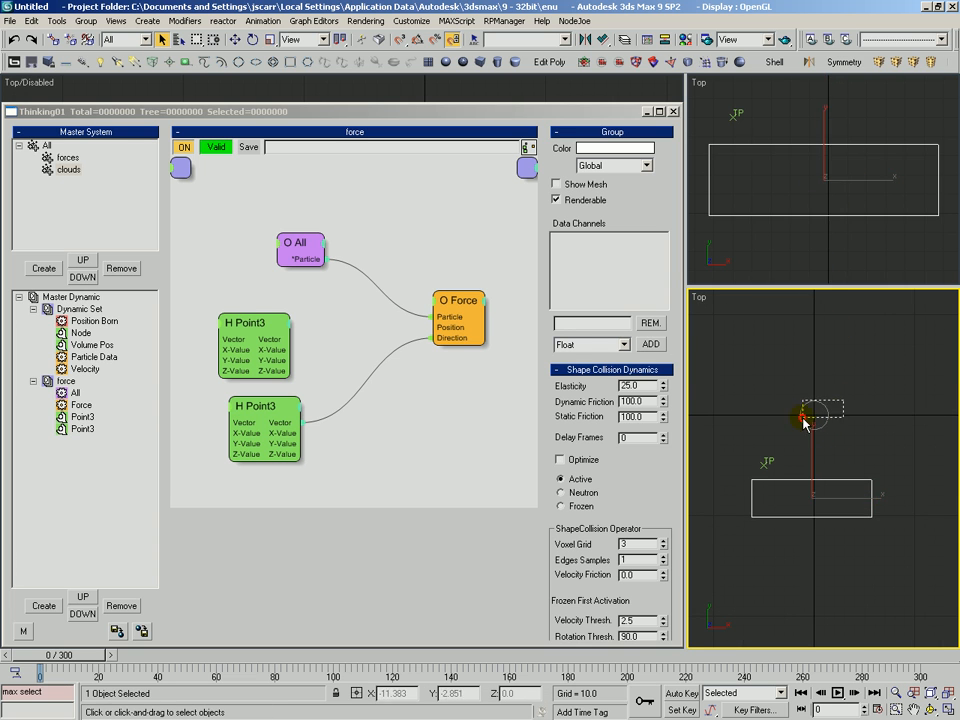
Delete the cylinder, then deepen the box along Y into a roughly square footprint centred on the origin.
click(820, 425)
click(810, 480)
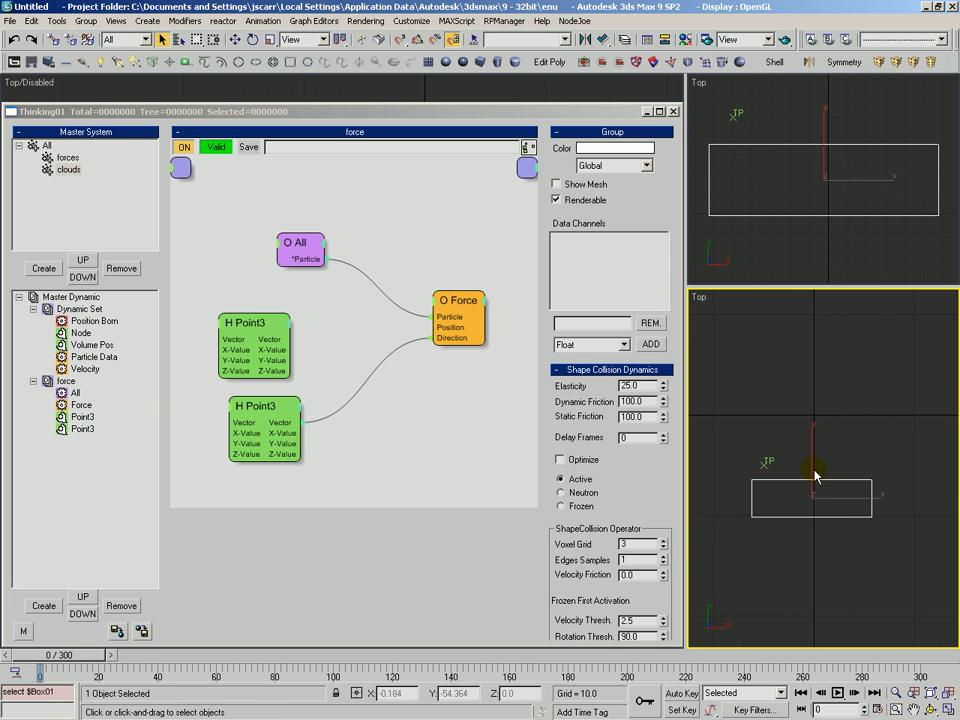
key(r)
drag(810, 440, 814, 350)
key(w)
key(ctrl+r)
drag(833, 481, 726, 345)
drag(850, 430, 777, 438)
key(p)
key(alt+z)
key(z)
key(alt+z)
key(ctrl+r)
Rename the existing Dynamic Set as born and create two child dynamic sets inside it.
click(78, 309)
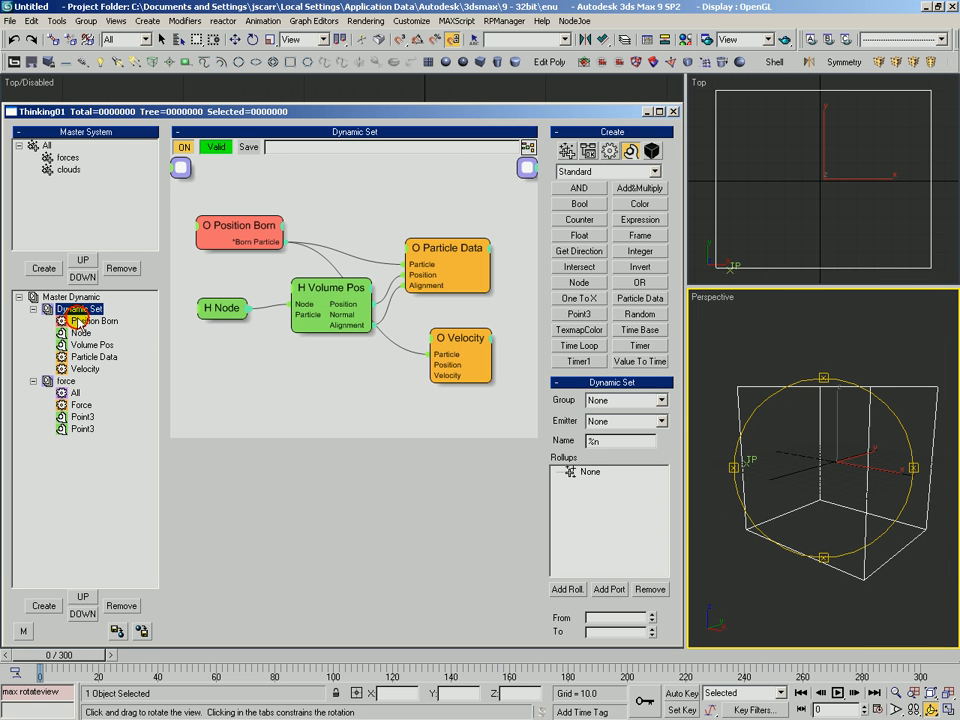
click(41, 607)
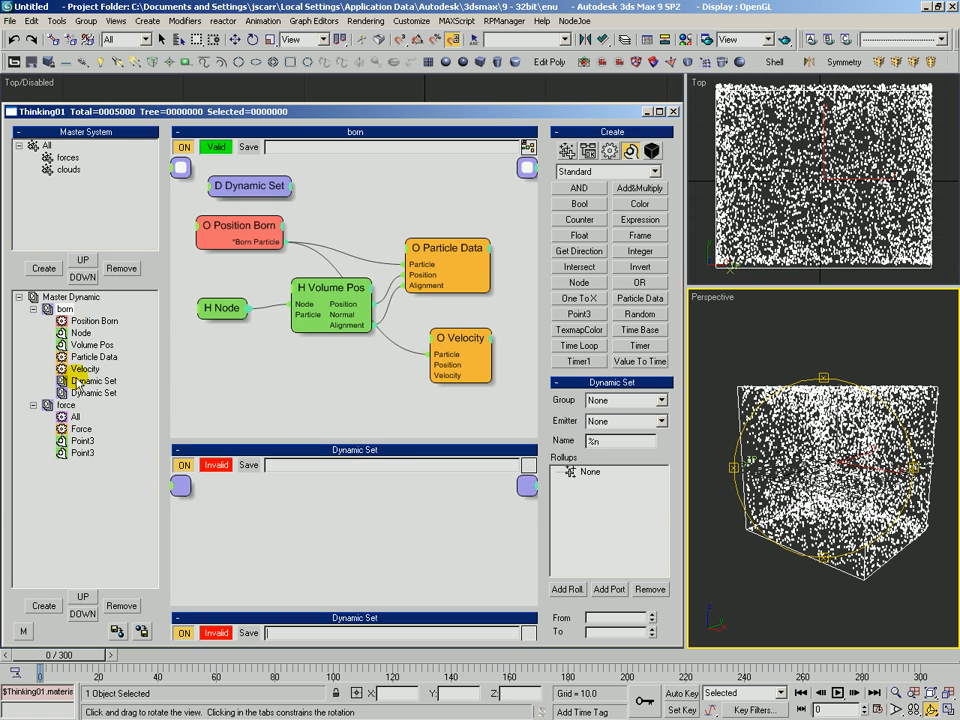
Turn on Edit on the fly for the Master Dynamic and return the time slider to frame 0.
click(88, 297)
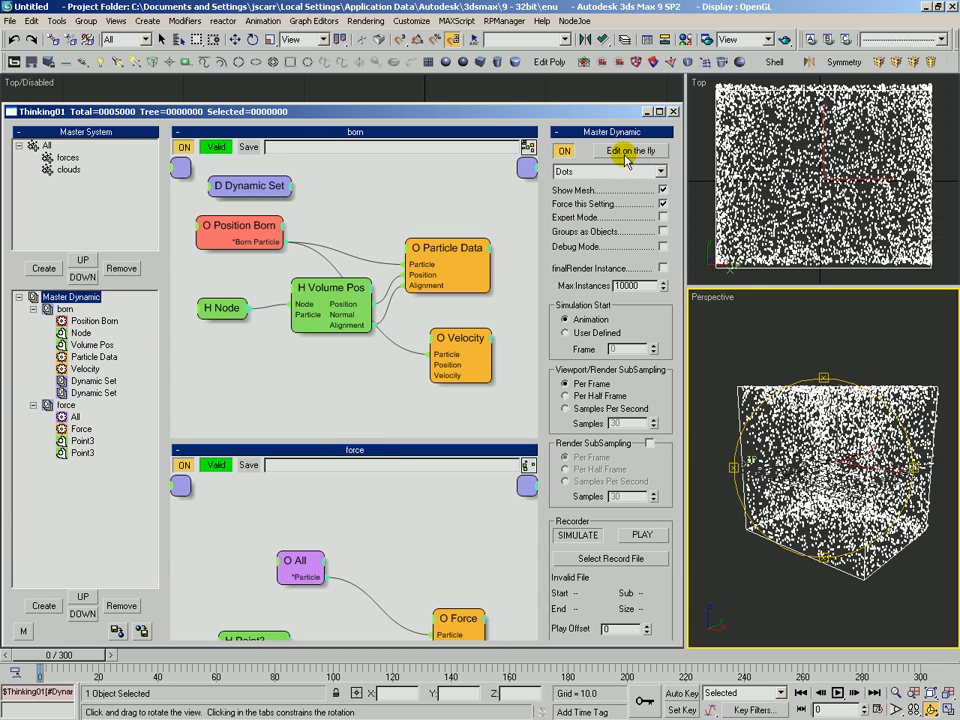
drag(92, 659, 45, 658)
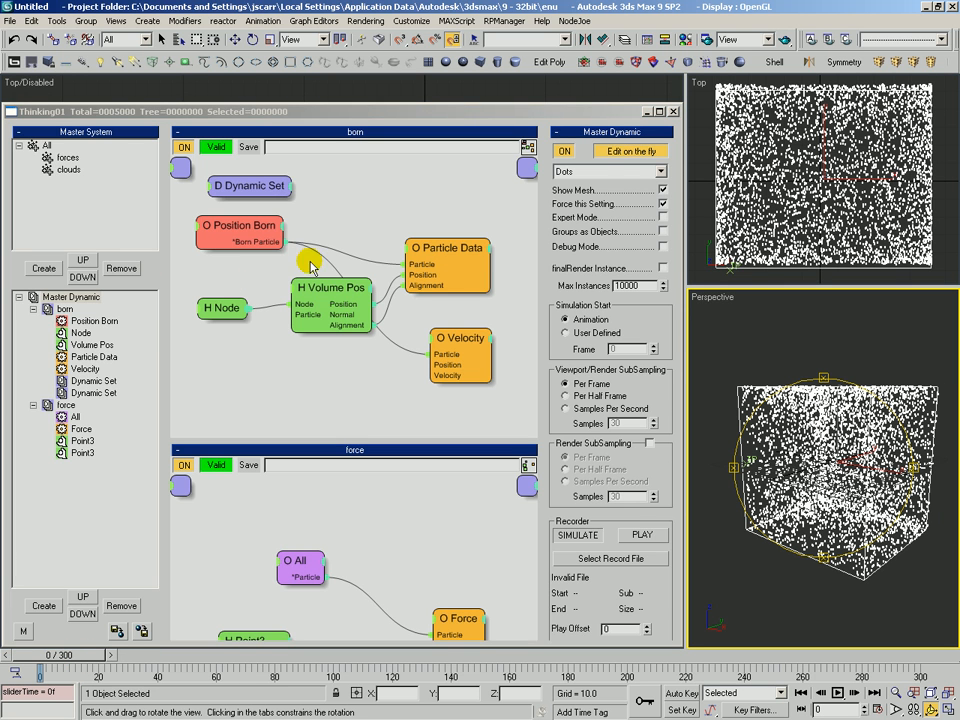
Delete the Velocity operator from the born set and cut its Position Born, Node, Volume Pos and Particle Data nodes.
click(232, 230)
click(471, 357)
key(Delete)
drag(215, 215, 468, 375)
right_click(376, 350)
click(398, 439)
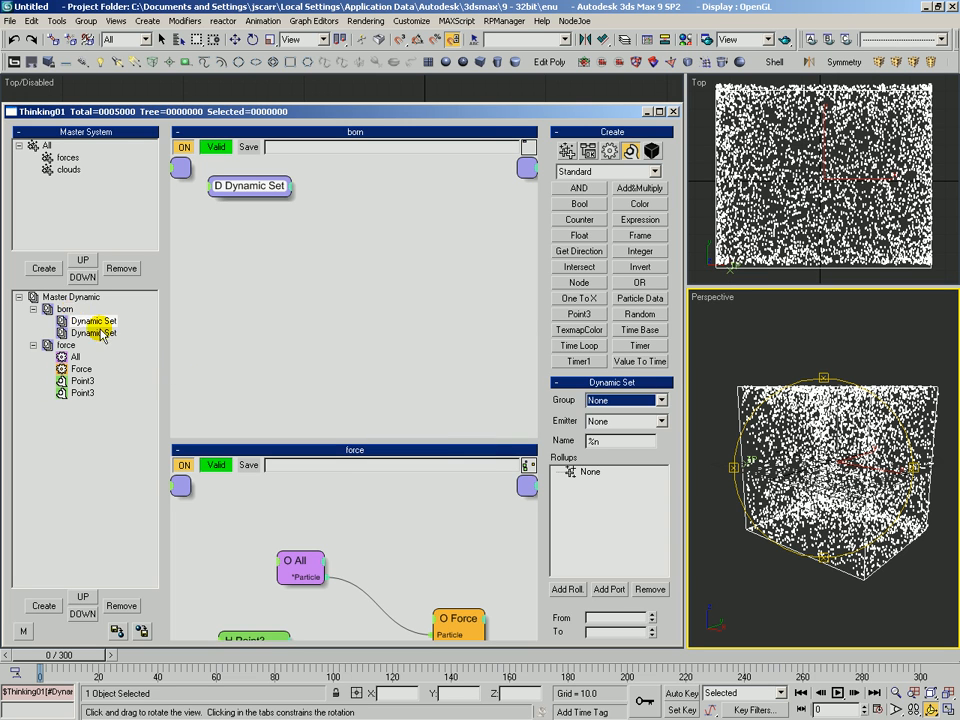
Rename the two child dynamic sets under born as forces and clouds.
click(78, 322)
text(forces)
key(Return)
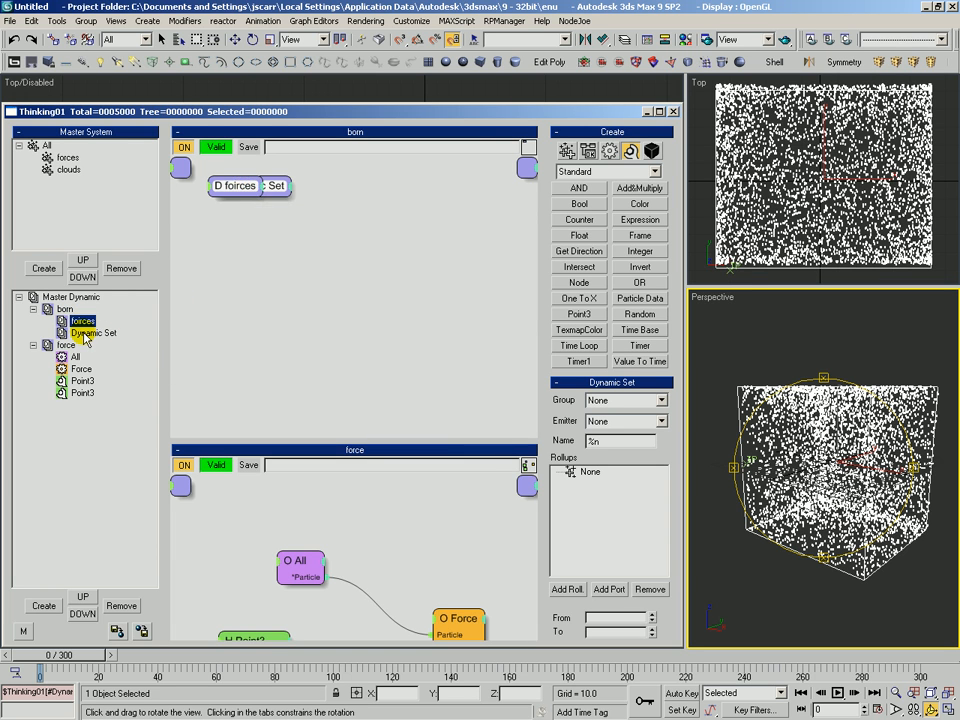
click(90, 333)
click(83, 334)
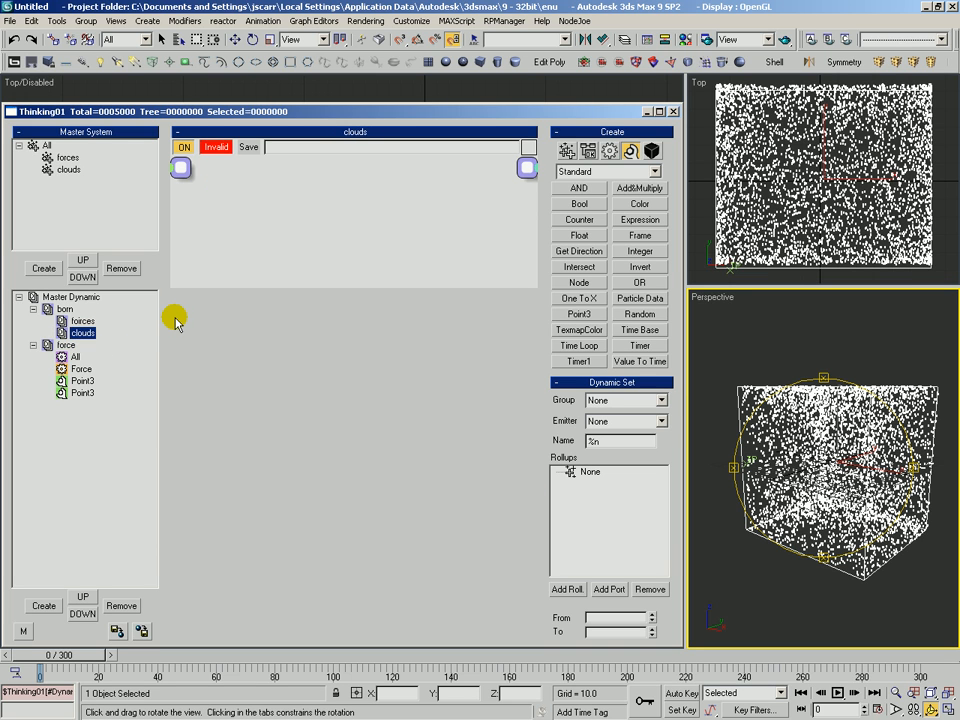
click(82, 321)
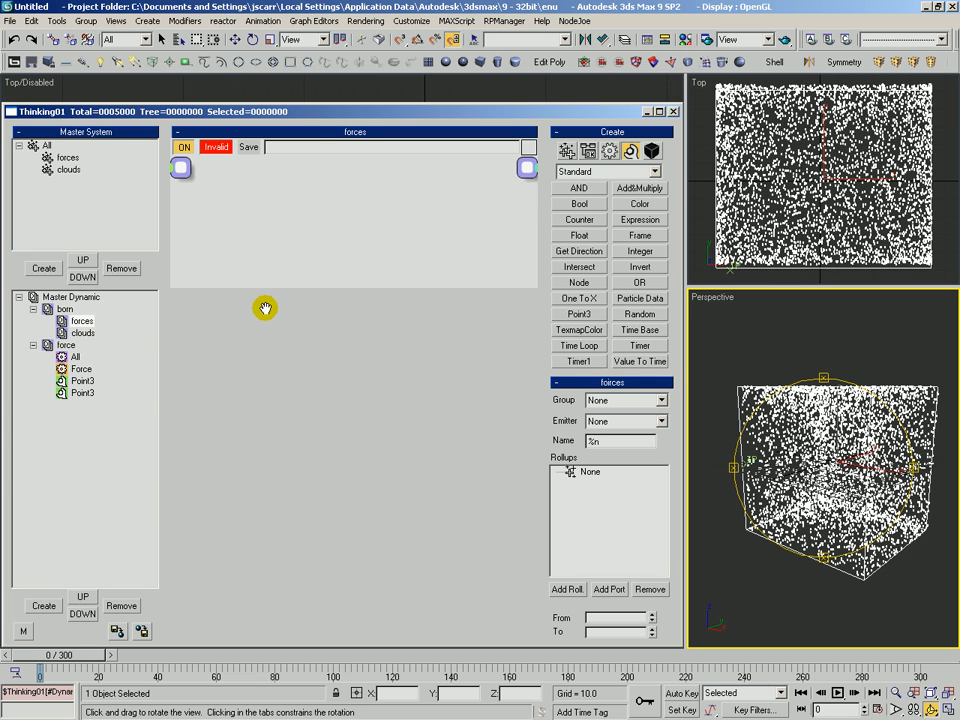
Enlarge the forces set's network area and paste the cut birth nodes into it.
drag(265, 286, 264, 418)
right_click(190, 212)
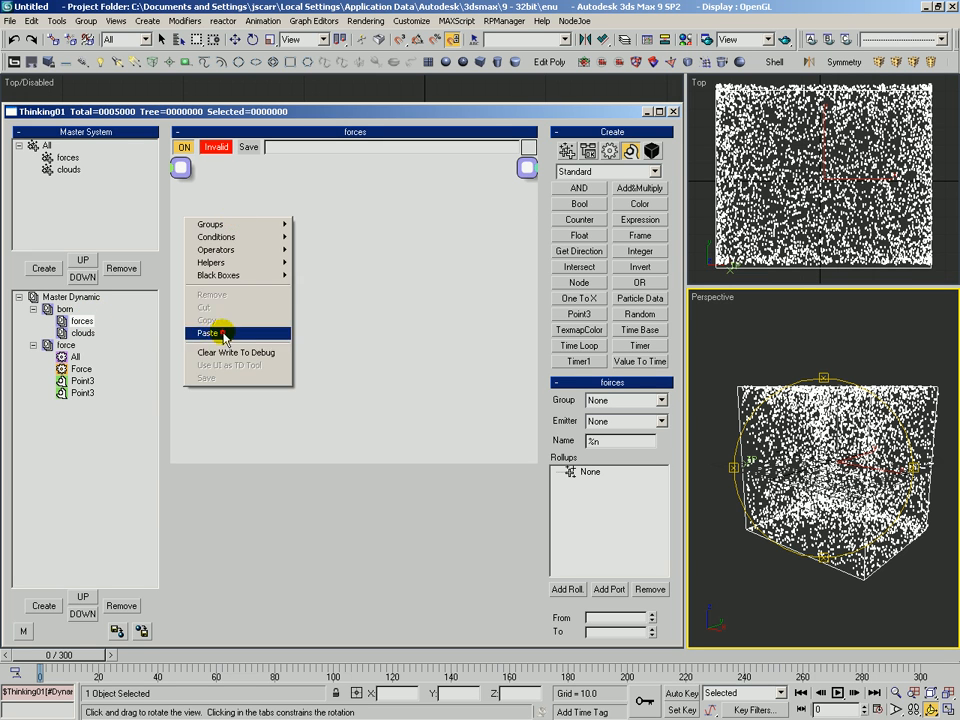
click(206, 332)
middle_drag(332, 190, 312, 199)
Assign the forces set's Position Born operator to the forces group with a Pistol Shot of 10.
click(240, 236)
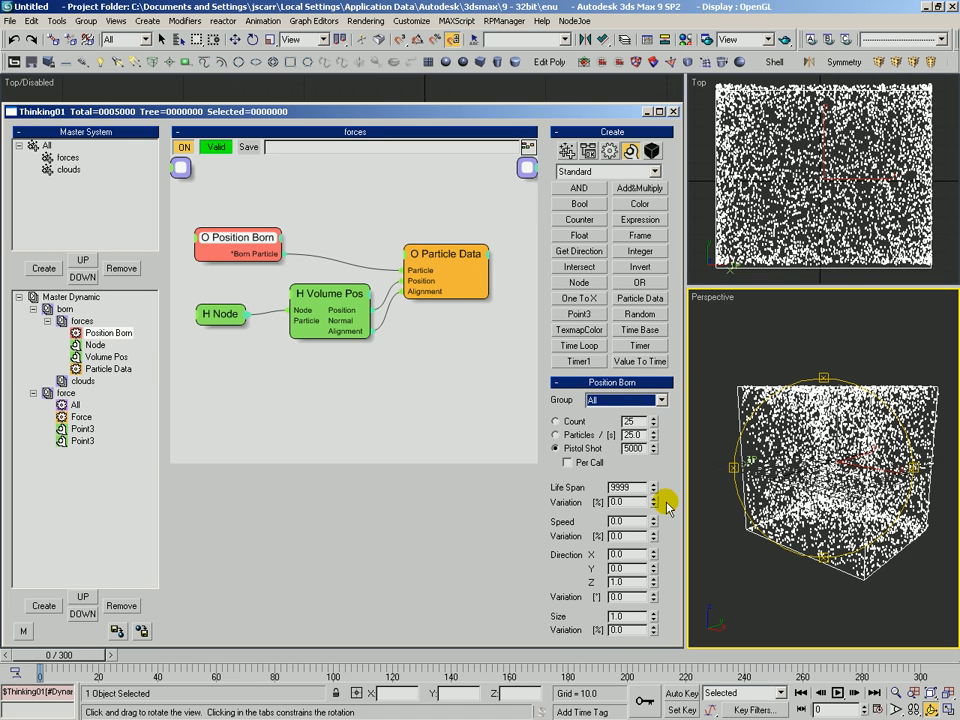
click(633, 402)
click(598, 424)
click(570, 462)
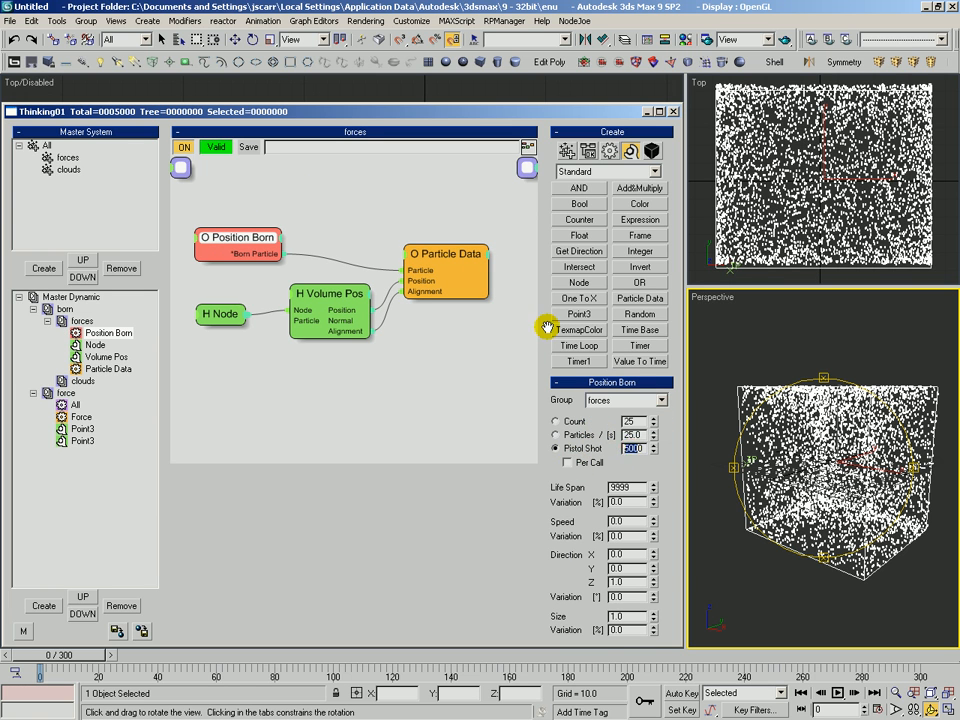
mouse_move(811, 438)
alt+middle_down()
mouse_move(831, 463)
mouse_move(804, 446)
alt+middle_up()
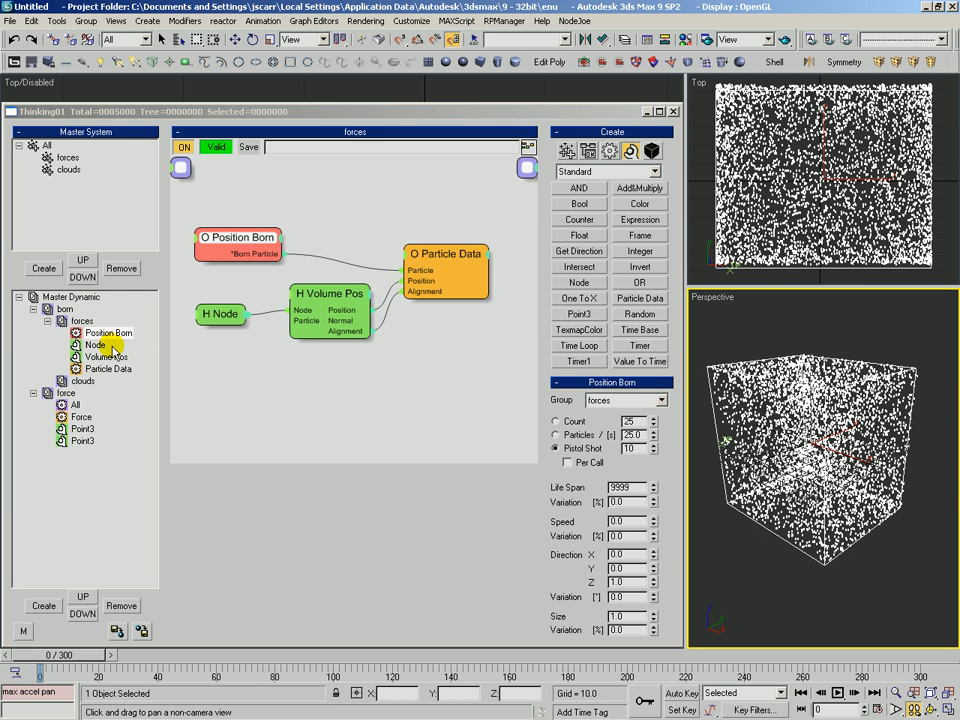
Enlarge the clouds set's network area and paste the same birth nodes into it.
click(84, 382)
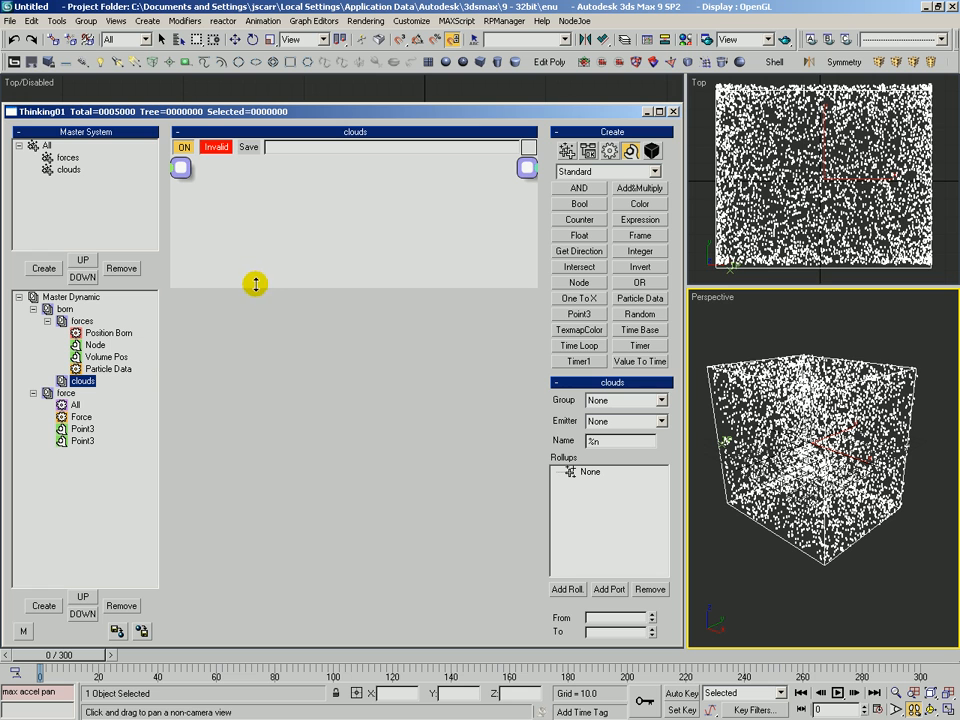
drag(256, 284, 264, 476)
right_click(172, 236)
click(189, 347)
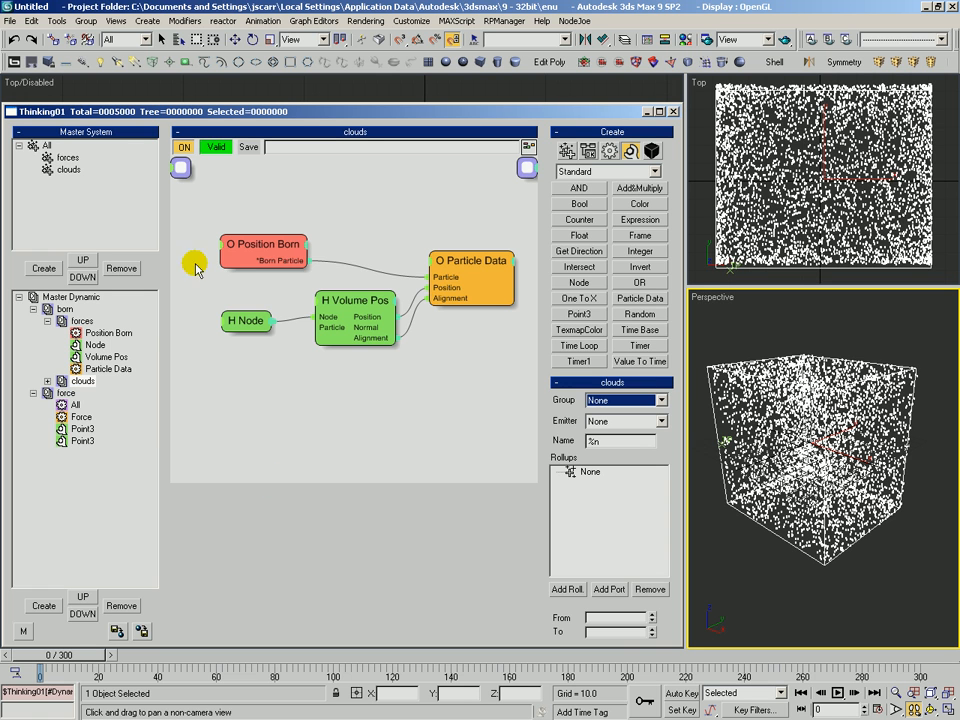
click(330, 303)
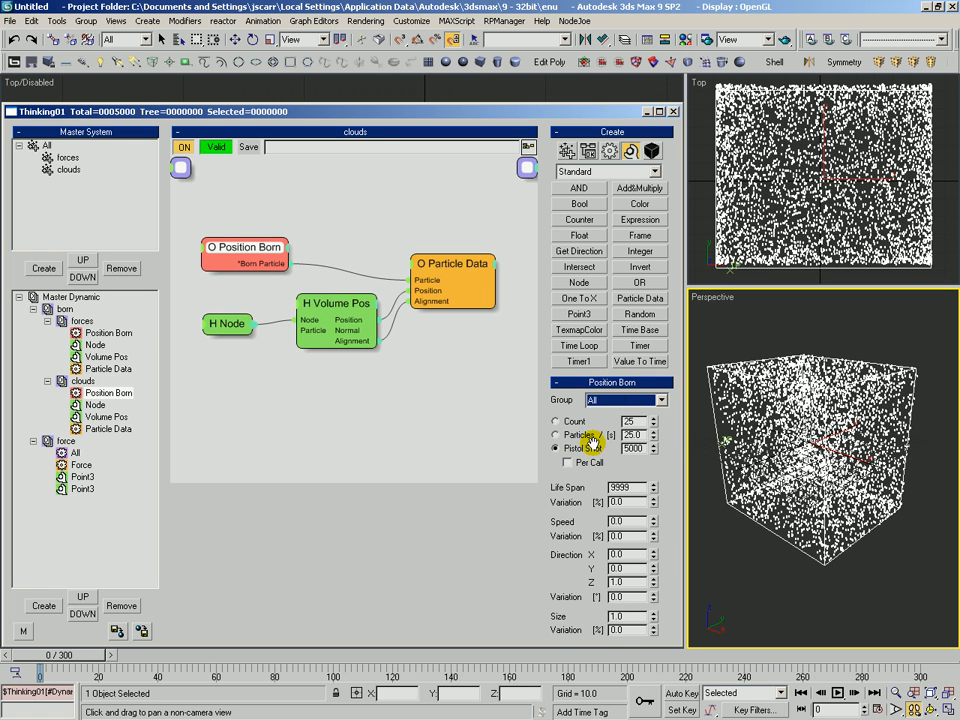
Assign the clouds set's Position Born to the clouds group with a Pistol Shot of 1000, and hide the perspective grid.
click(615, 399)
click(601, 436)
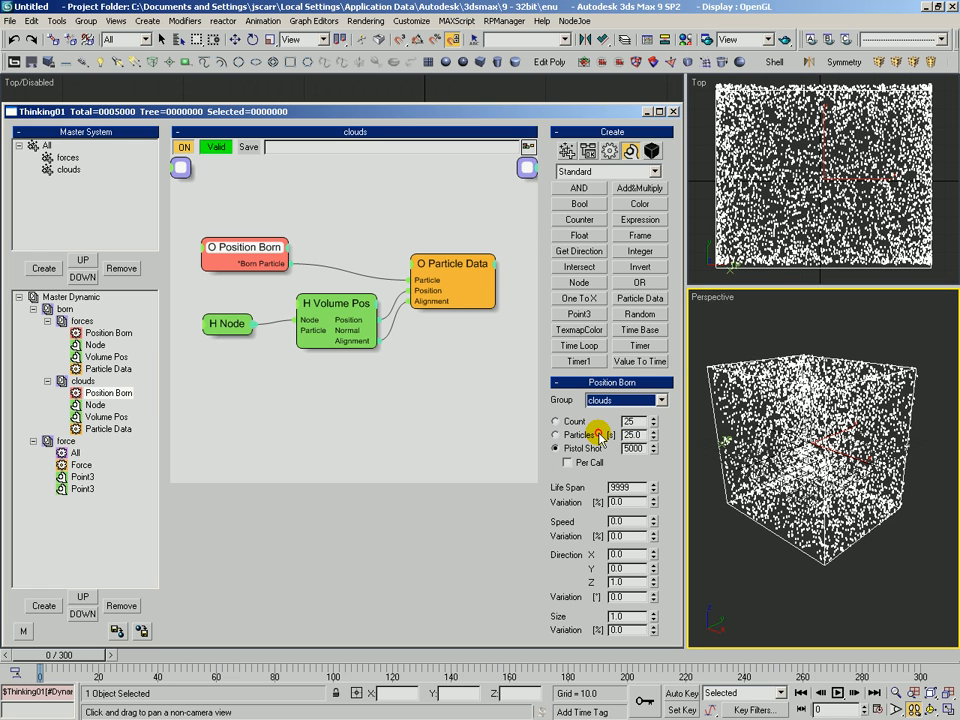
click(627, 448)
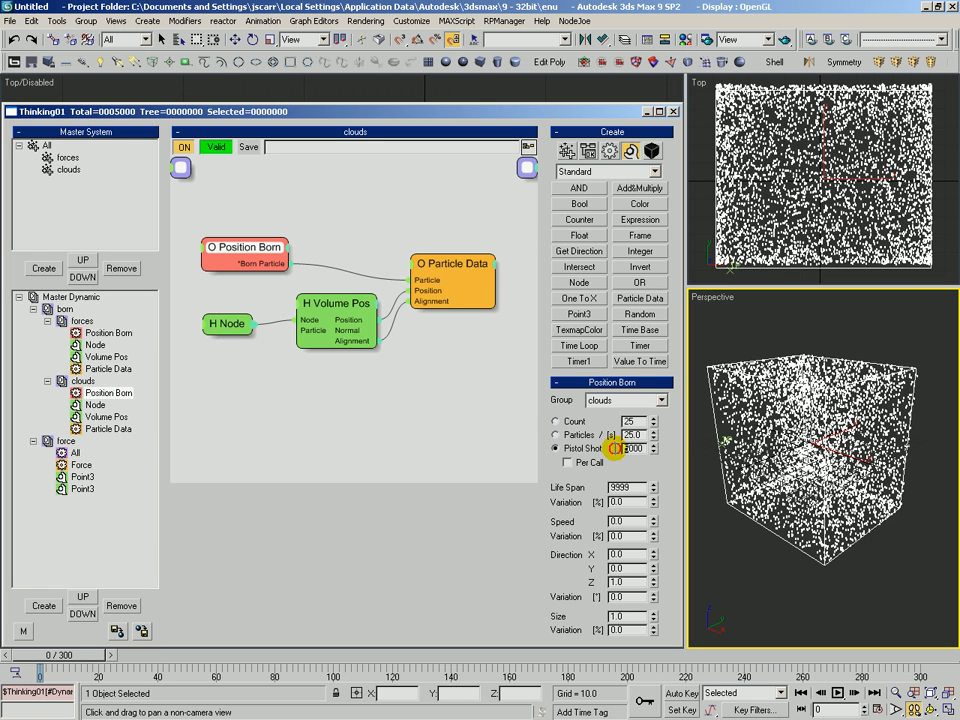
alt+middle_drag(782, 441, 791, 470)
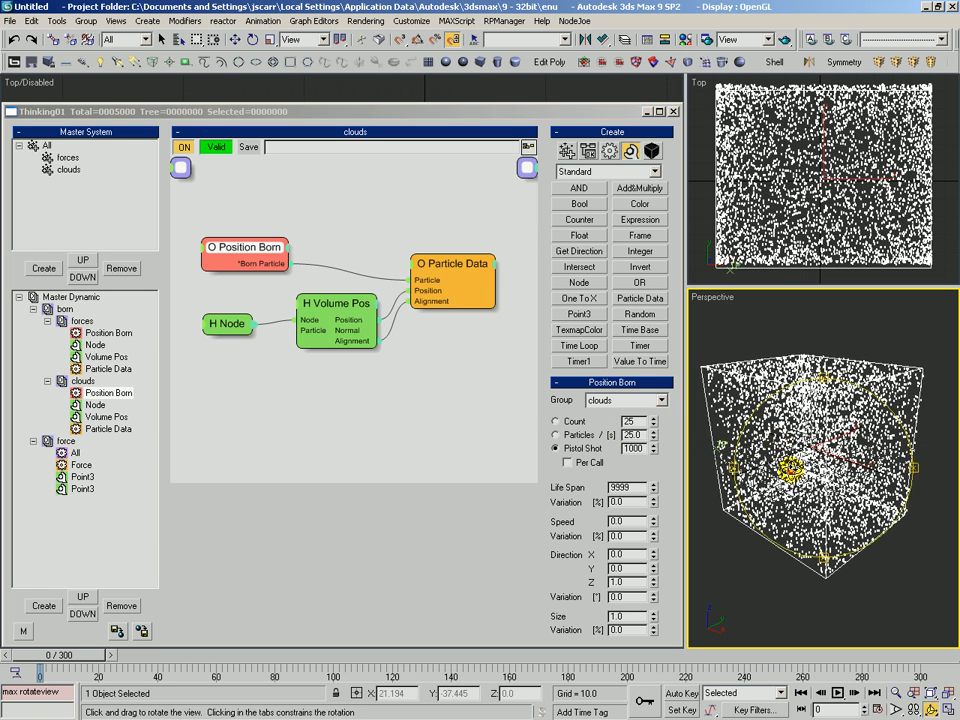
drag(791, 468, 755, 440)
key(g)
key(ctrl+r)
key(q)
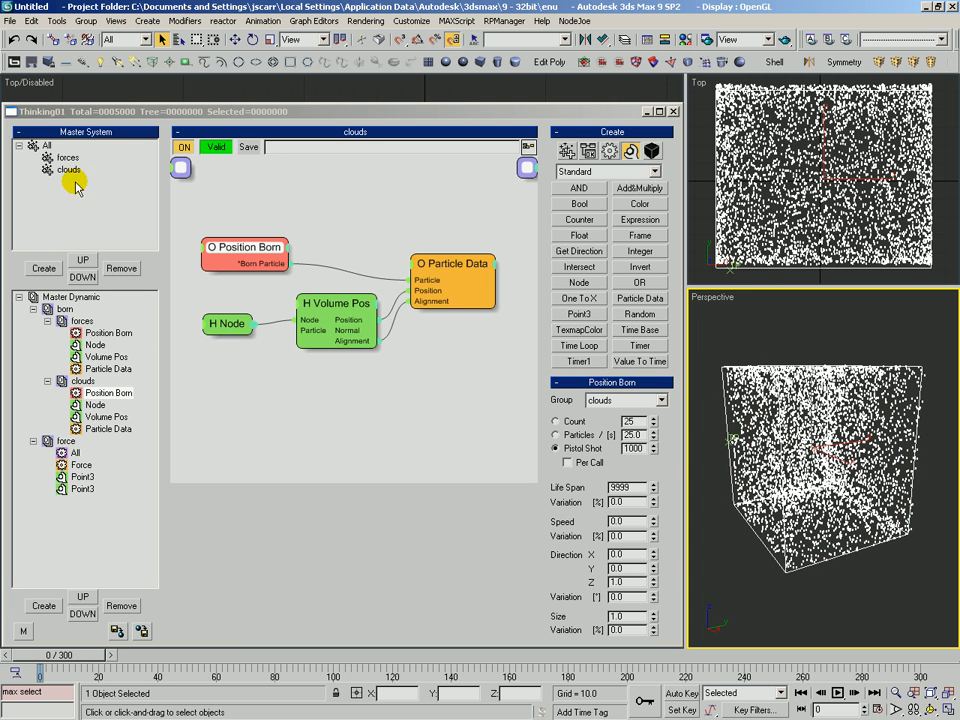
Colour the clouds particle group light blue and scrub the timeline back to frame 0 to update the particles.
click(70, 159)
click(70, 169)
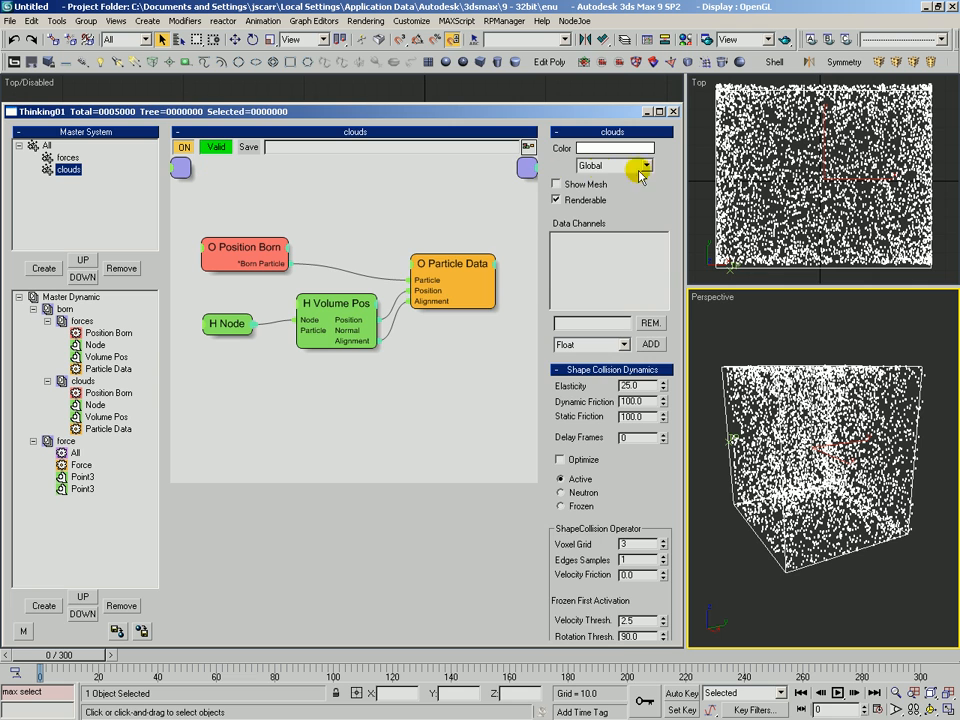
click(604, 150)
drag(420, 161, 427, 64)
click(525, 216)
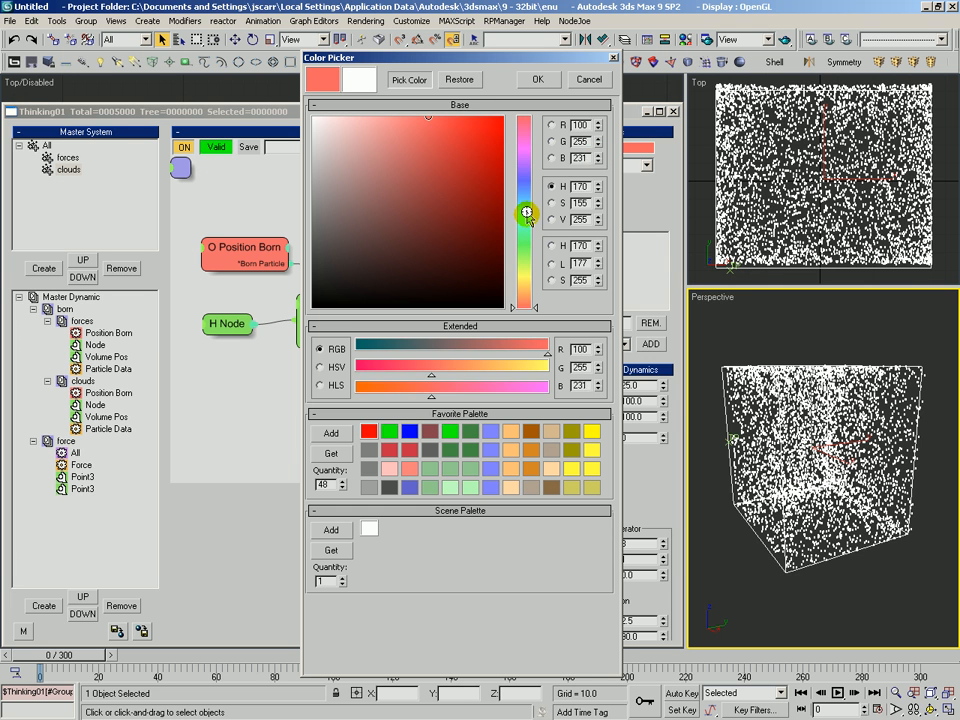
drag(525, 216, 500, 192)
click(536, 80)
drag(30, 654, 2, 632)
Collapse the forces and clouds sets in the dynamics tree and disable the force dynamic set.
click(60, 441)
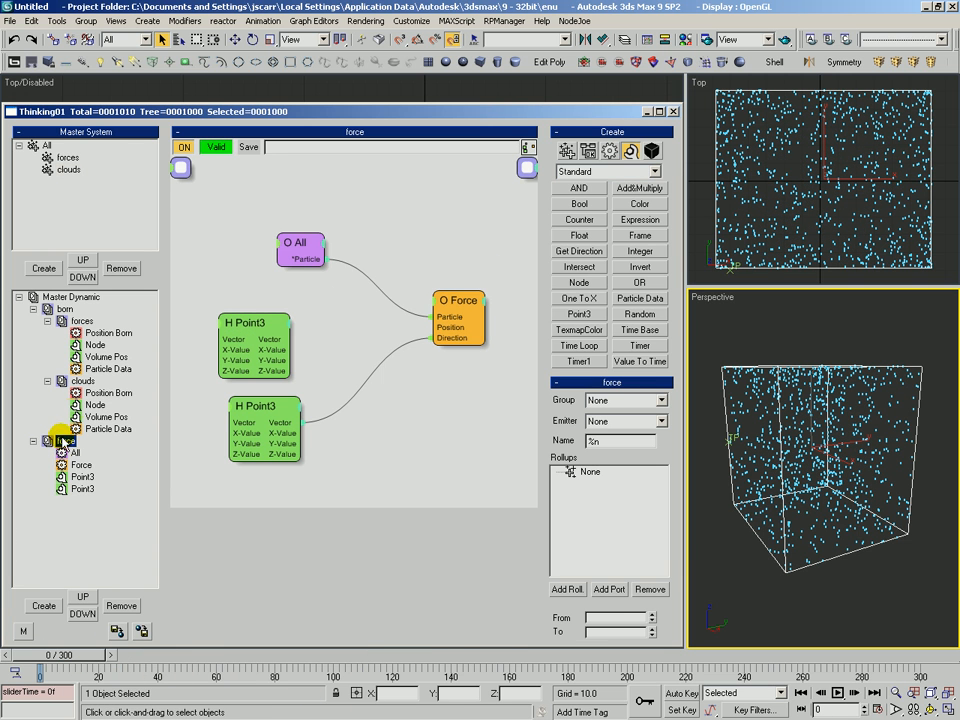
click(47, 321)
click(47, 333)
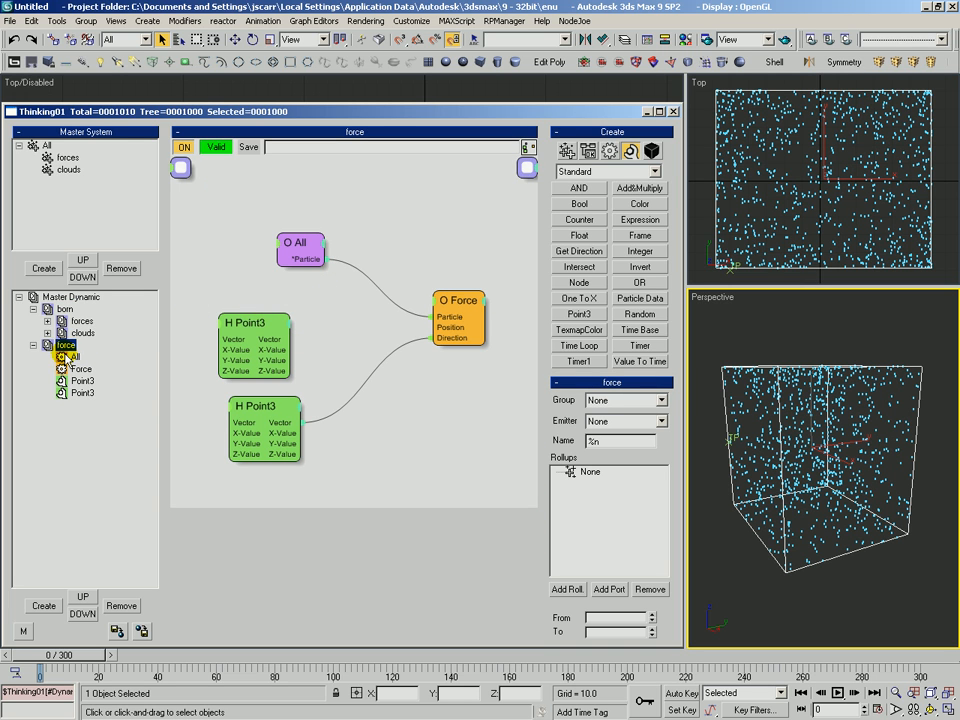
Review the Position Born, Volume Pos and Node settings in the forces dynamic set.
click(76, 323)
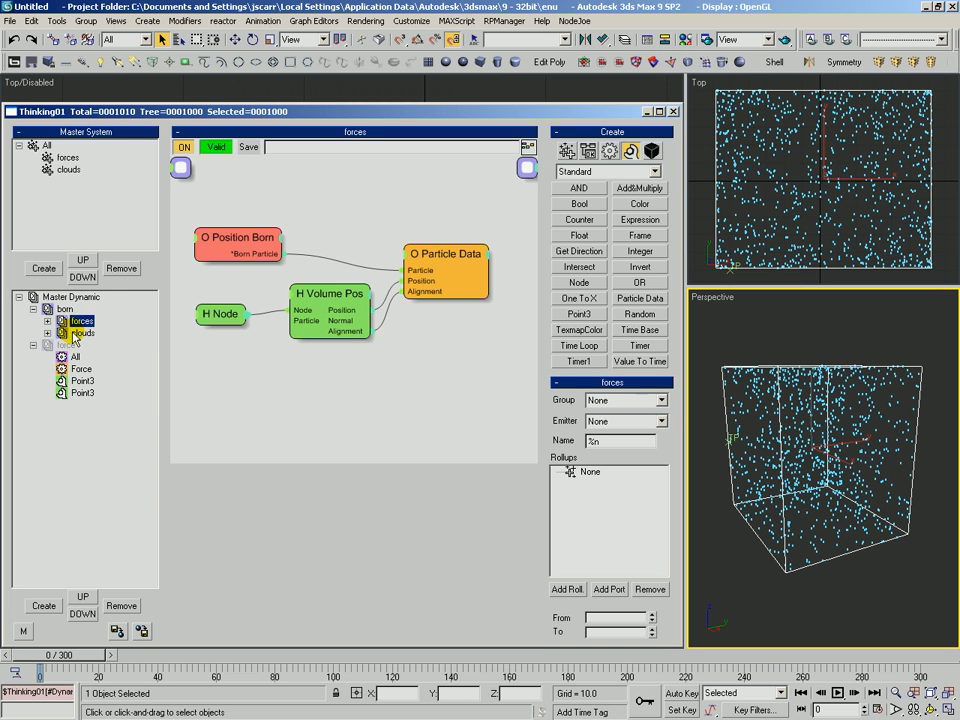
drag(241, 237, 251, 223)
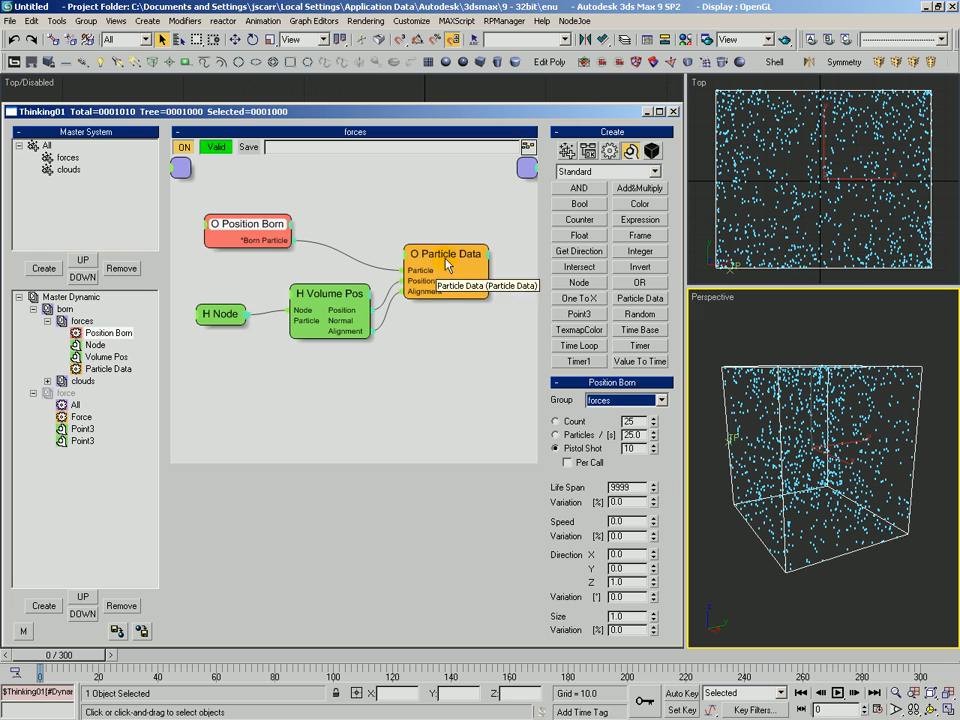
drag(332, 321, 316, 322)
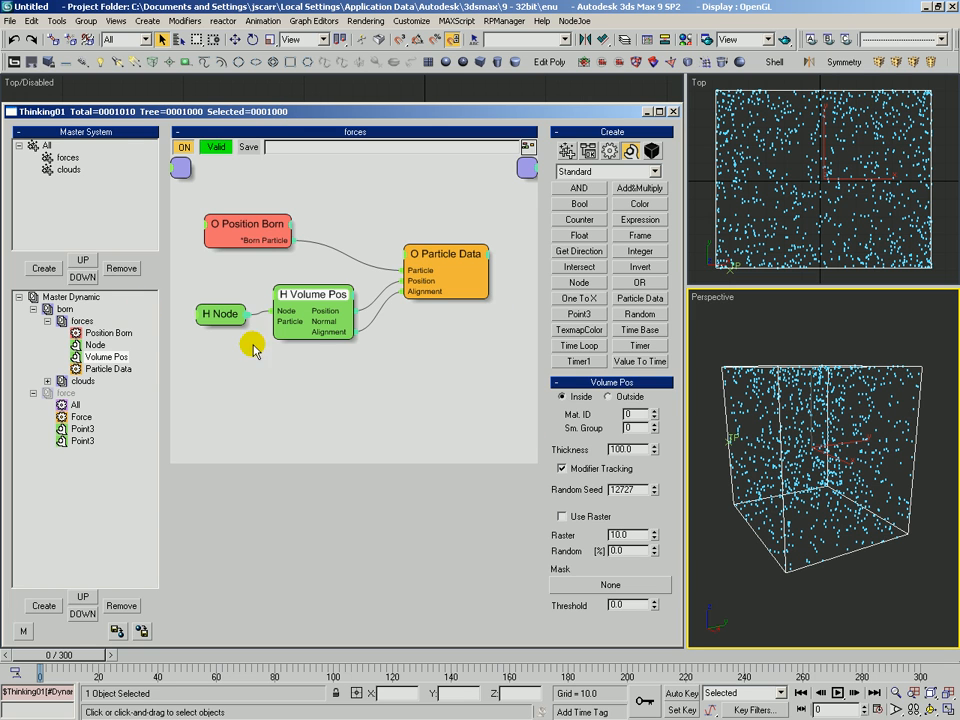
drag(208, 315, 214, 308)
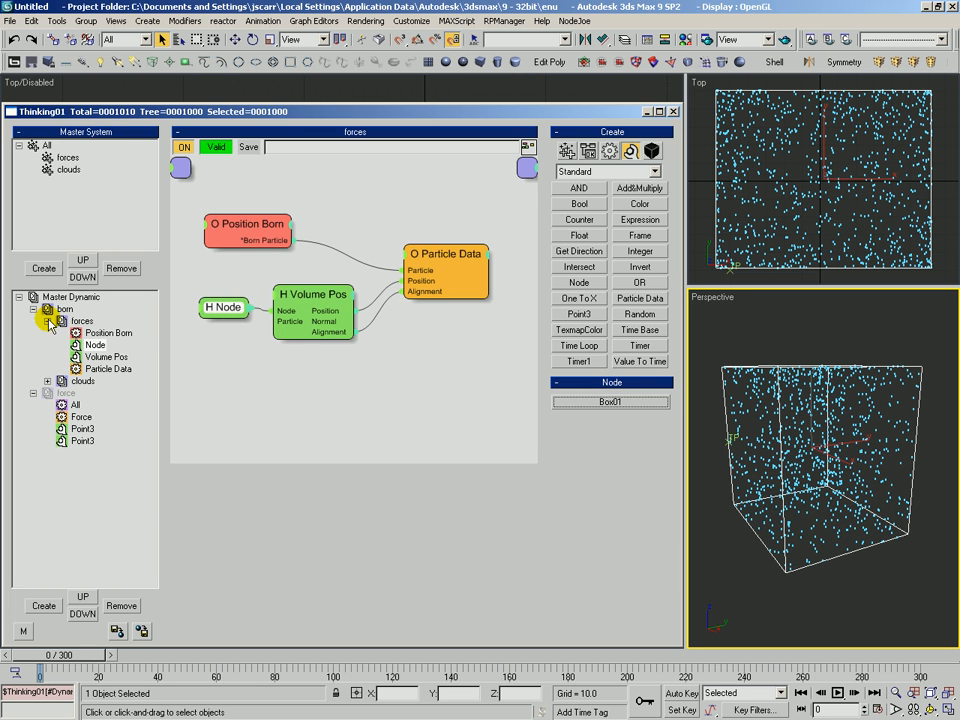
Disable the clouds dynamic set, update the particles at frame 0, and turn off Edit on the fly for the Master Dynamic.
double_click(78, 322)
drag(72, 661, 3, 625)
key(ctrl+r)
drag(767, 456, 804, 408)
key(q)
click(83, 332)
click(82, 322)
click(77, 299)
click(615, 153)
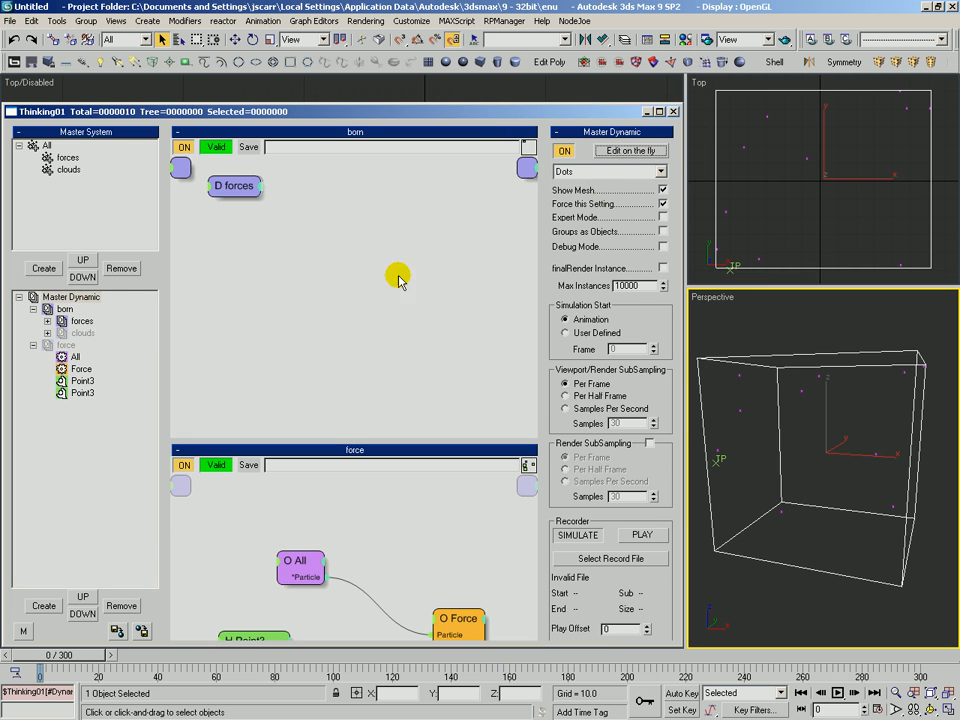
Set the random seed of the forces set's Volume Pos helper to 12733, checking the particle distribution inside the box.
click(83, 322)
click(312, 298)
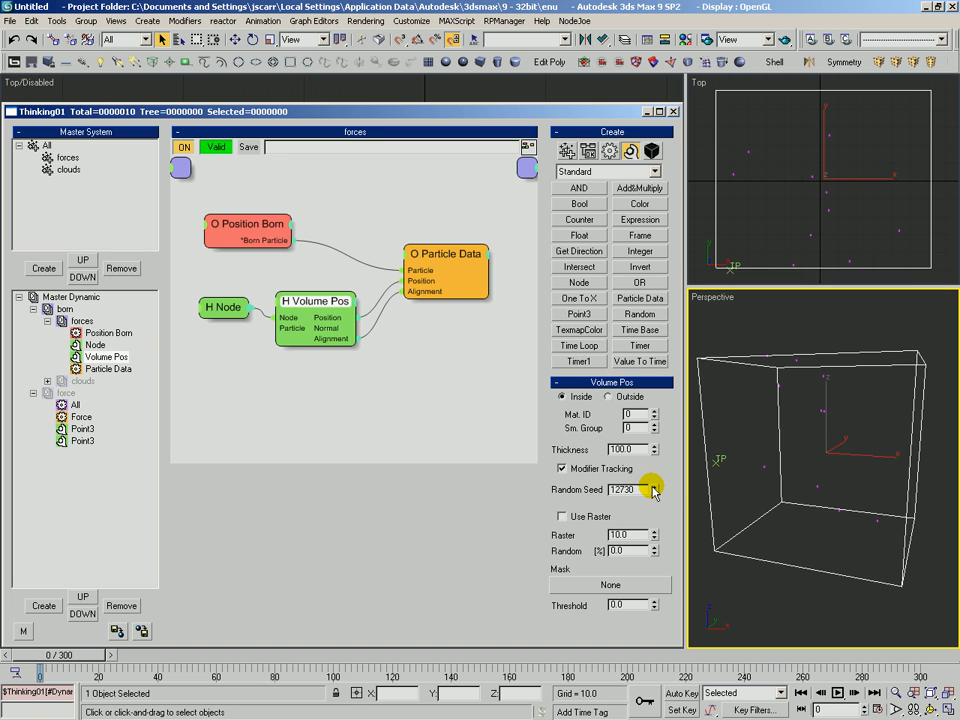
key(ctrl+r)
drag(819, 477, 722, 540)
click(654, 486)
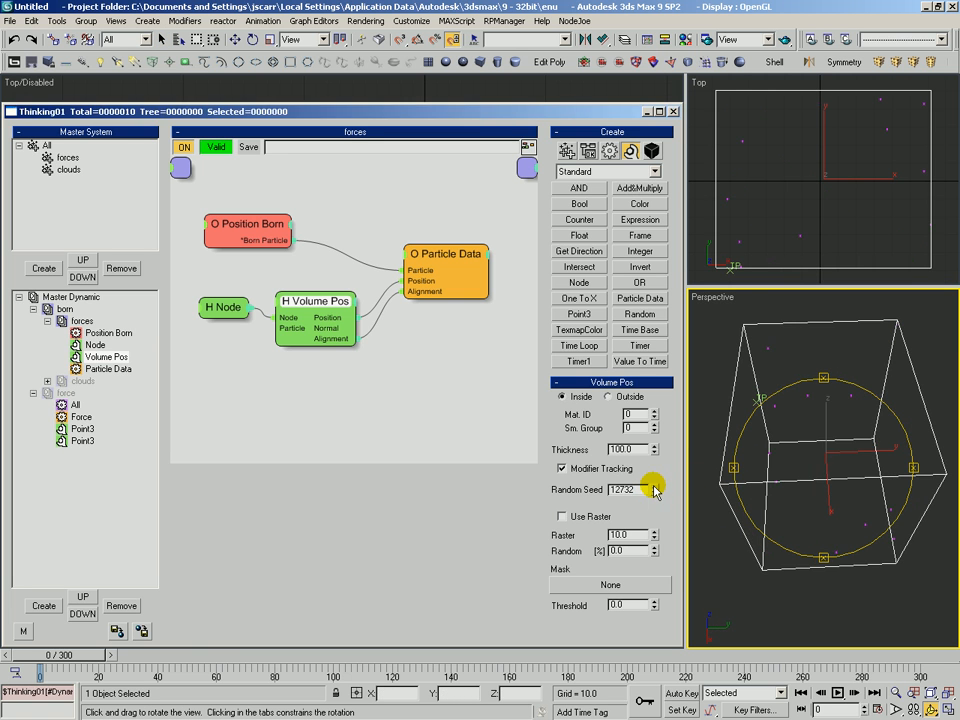
key(ctrl+r)
drag(762, 478, 867, 420)
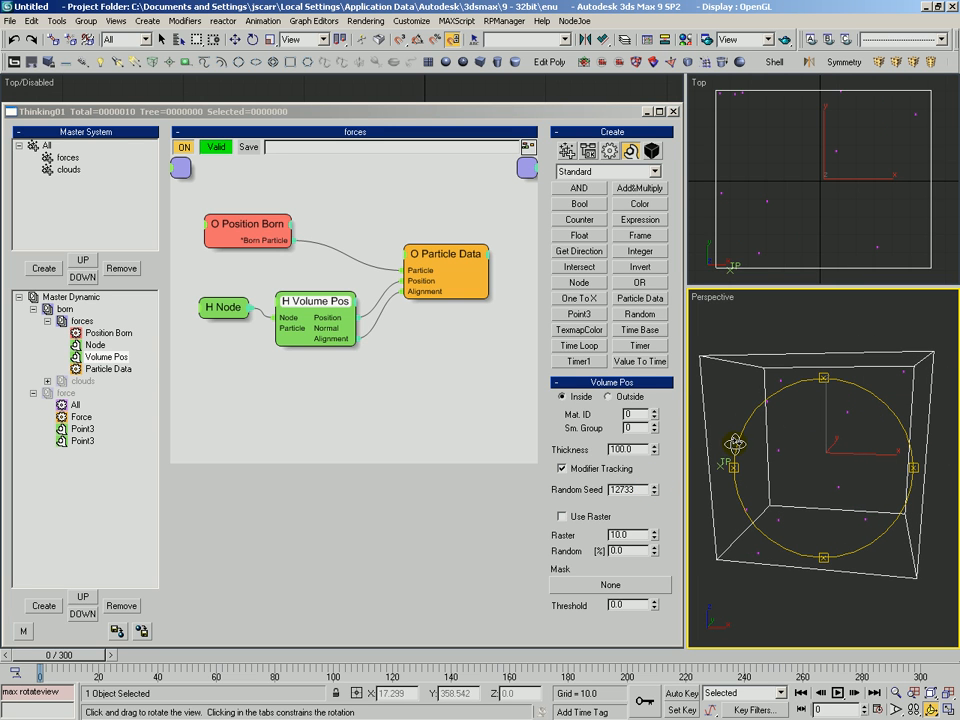
Re-enable the clouds dynamic set and open its node network.
click(84, 383)
click(84, 384)
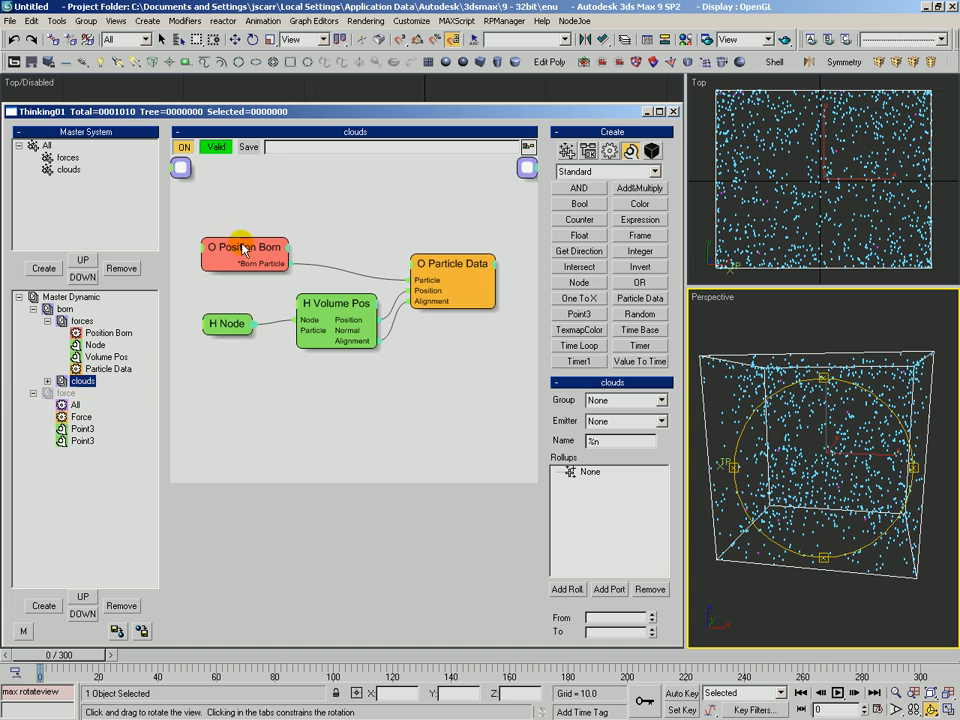
Darken the clouds group's particle color to a muted blue and refresh the particles at frame 0.
click(68, 169)
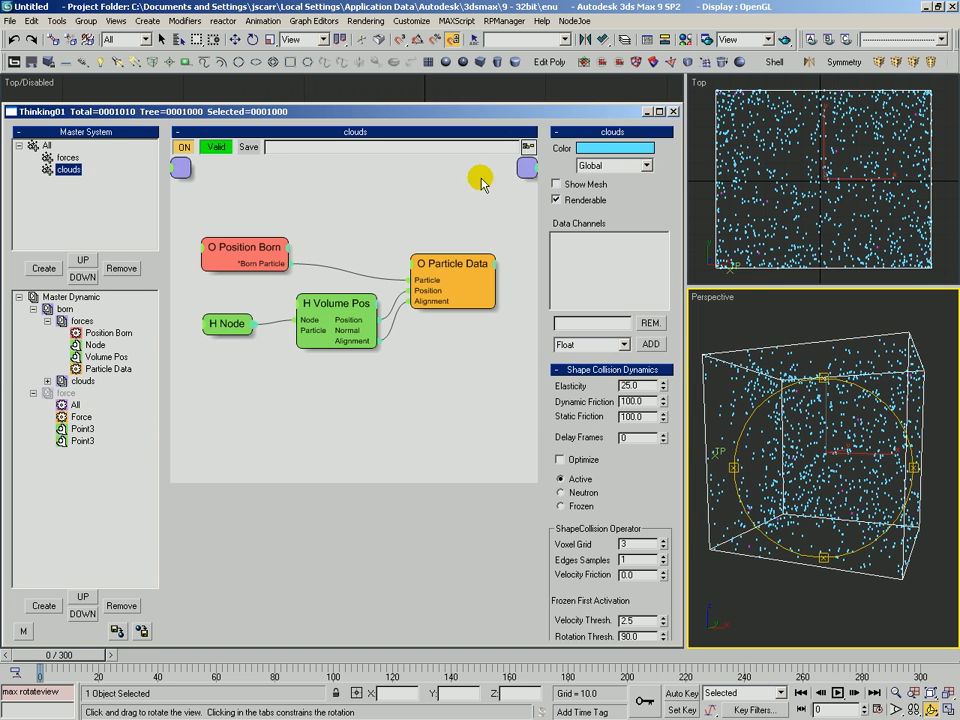
click(612, 147)
mouse_move(368, 199)
mouse_down()
mouse_move(372, 219)
mouse_move(381, 196)
mouse_up()
click(540, 80)
drag(787, 500, 805, 477)
right_click(735, 540)
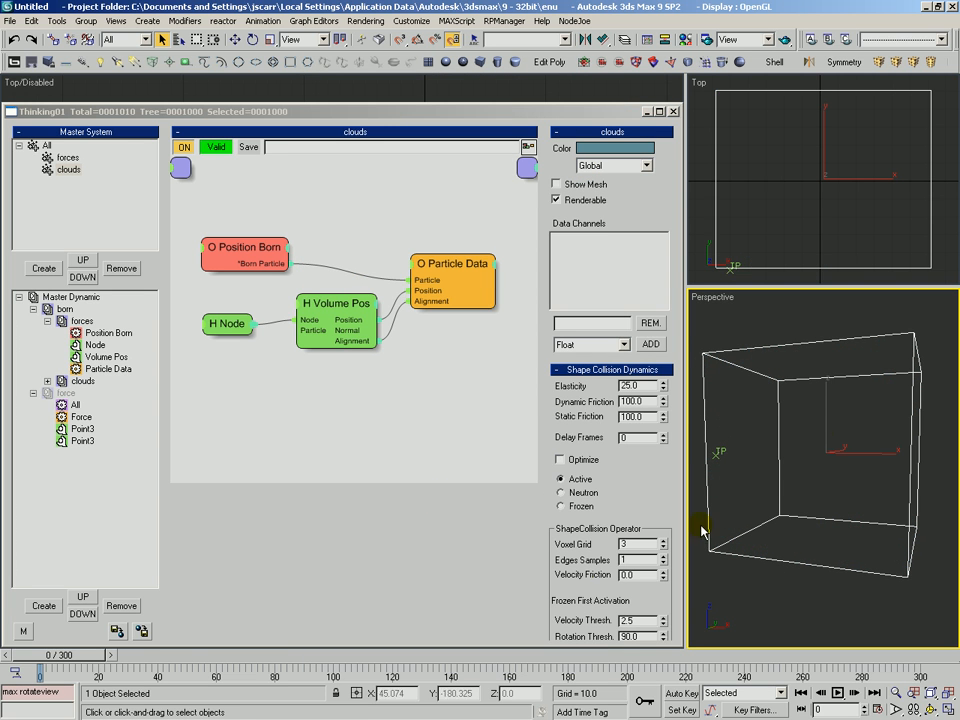
click(60, 657)
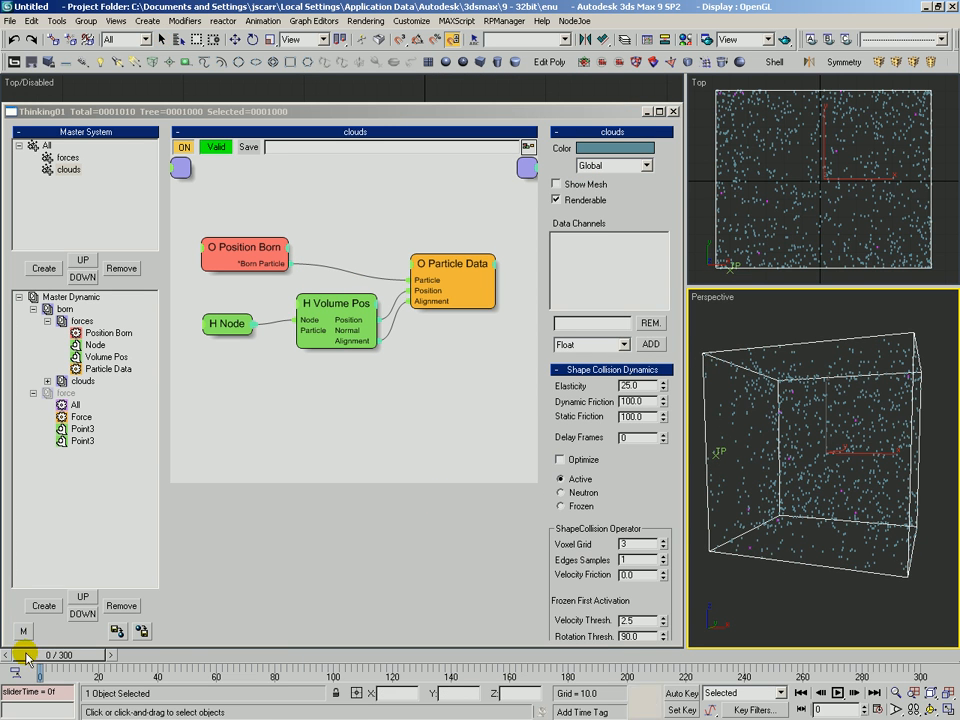
Enable the force dynamic set and spread out its All, Point3 and Force nodes.
click(62, 396)
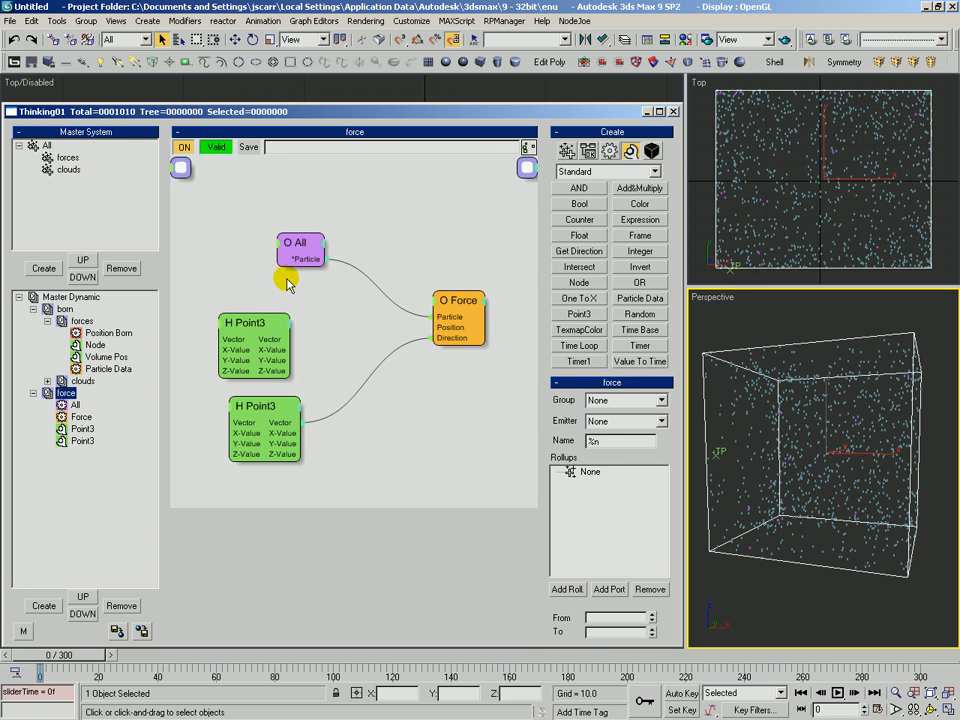
middle_drag(285, 278, 300, 280)
drag(262, 331, 278, 326)
drag(326, 251, 262, 226)
click(385, 220)
alt+middle_drag(767, 447, 820, 466)
Delete the All operator from the force dynamic set.
click(62, 156)
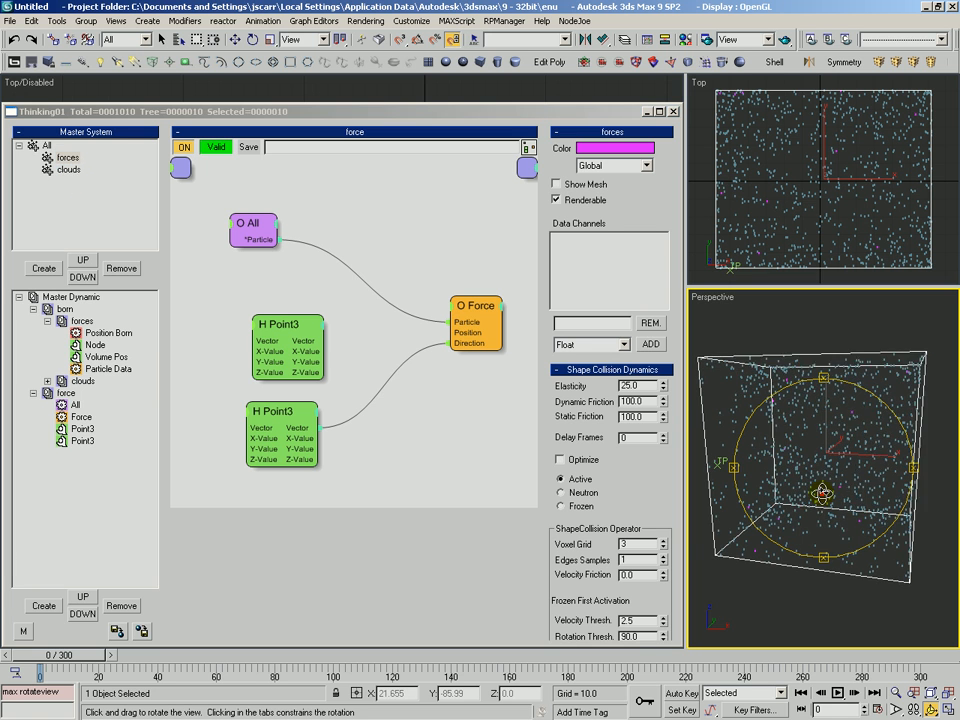
click(68, 169)
click(251, 223)
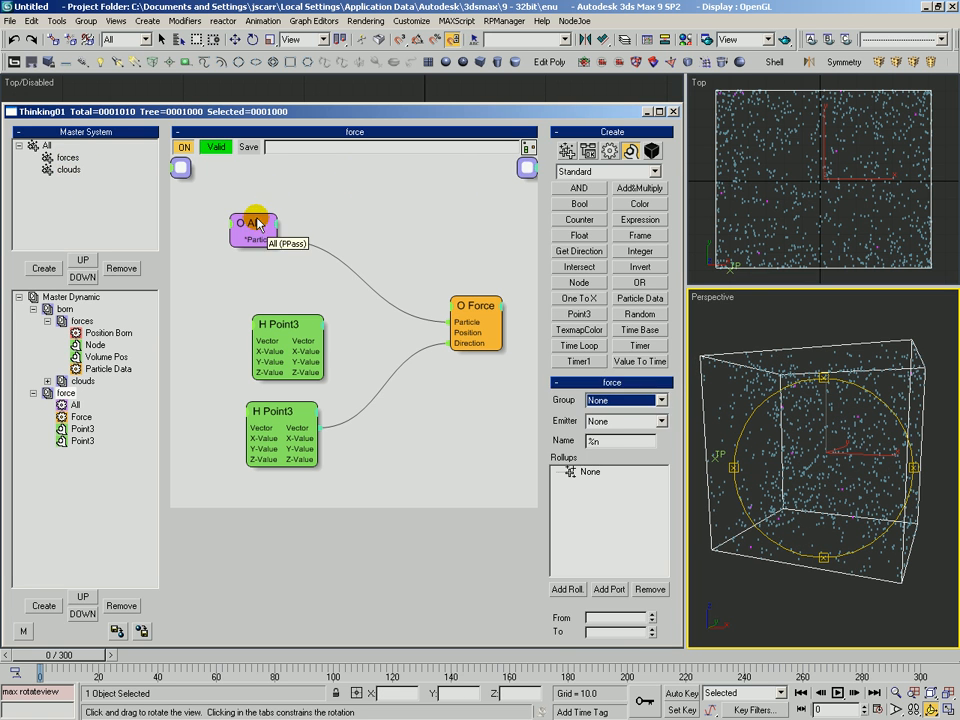
key(Delete)
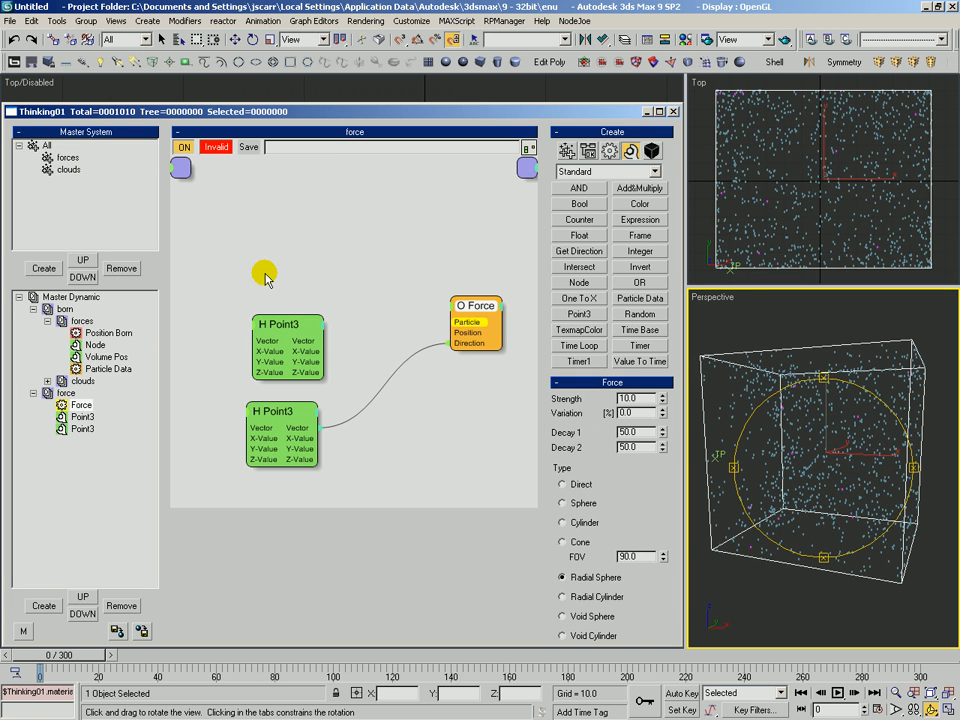
Disconnect the Point3 helper from the Force operator's Direction input and move both Point3 nodes aside.
click(276, 326)
click(286, 412)
drag(273, 409, 233, 423)
click(466, 343)
click(483, 308)
Add a PPassAB initiator operator to the force network, above the Point3 helpers.
click(610, 150)
click(600, 172)
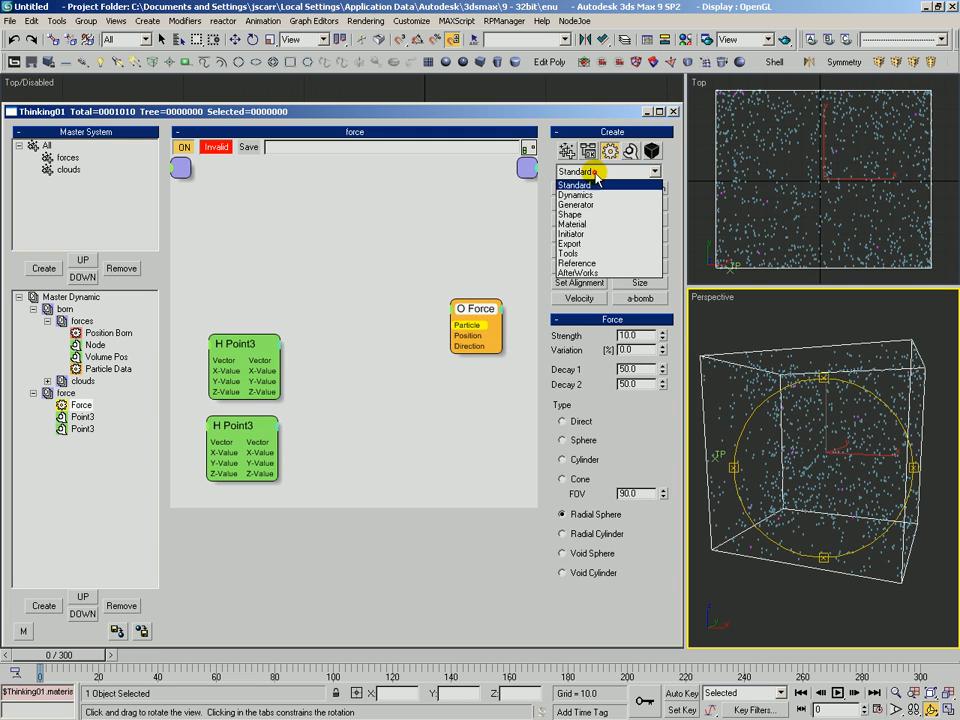
click(580, 234)
click(571, 204)
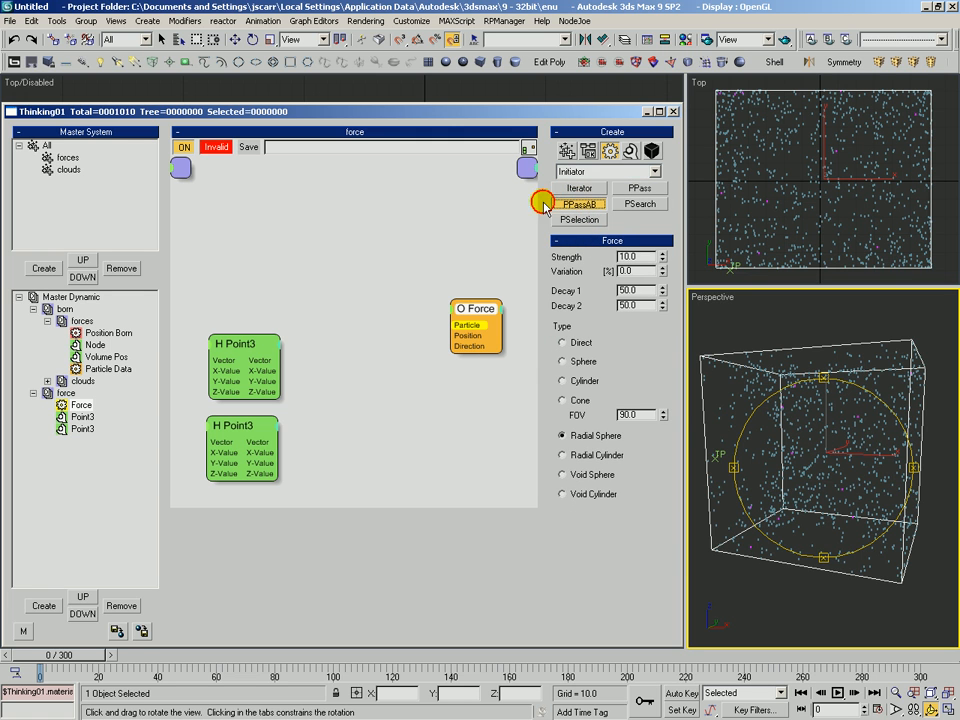
click(228, 215)
drag(251, 221, 268, 242)
Set PPassAB's GroupA to clouds and GroupB to forces.
click(66, 158)
click(66, 169)
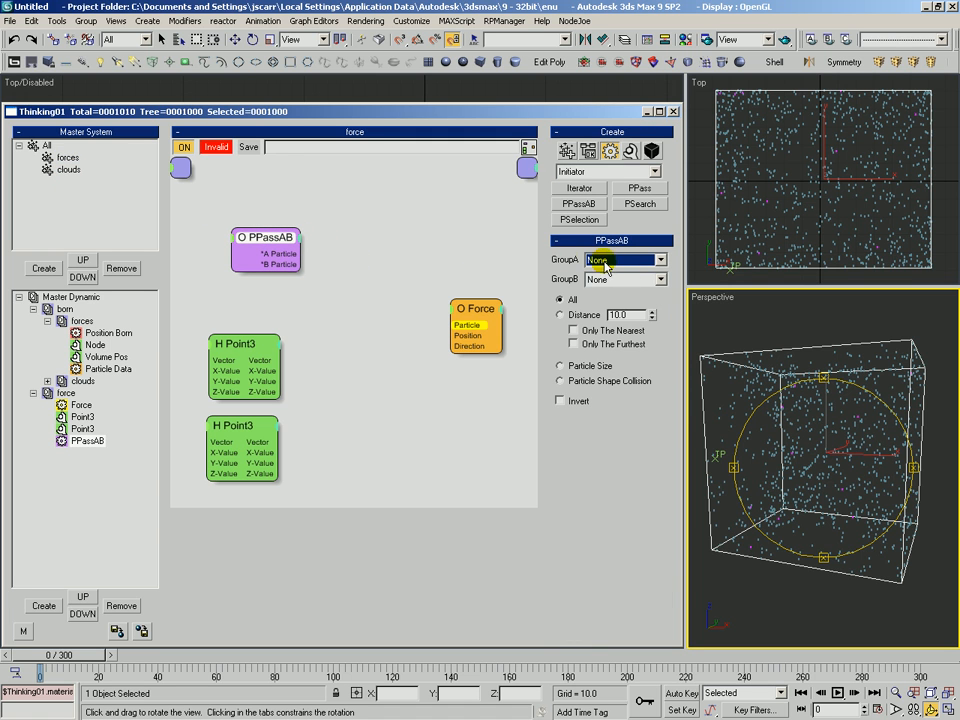
click(608, 261)
click(596, 299)
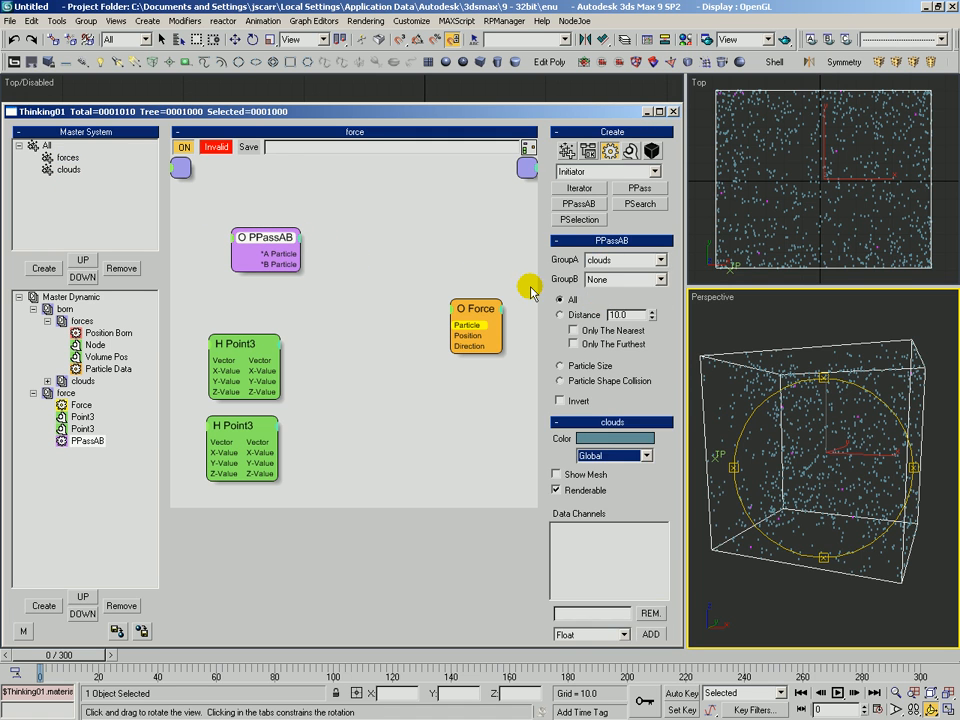
click(608, 283)
click(598, 312)
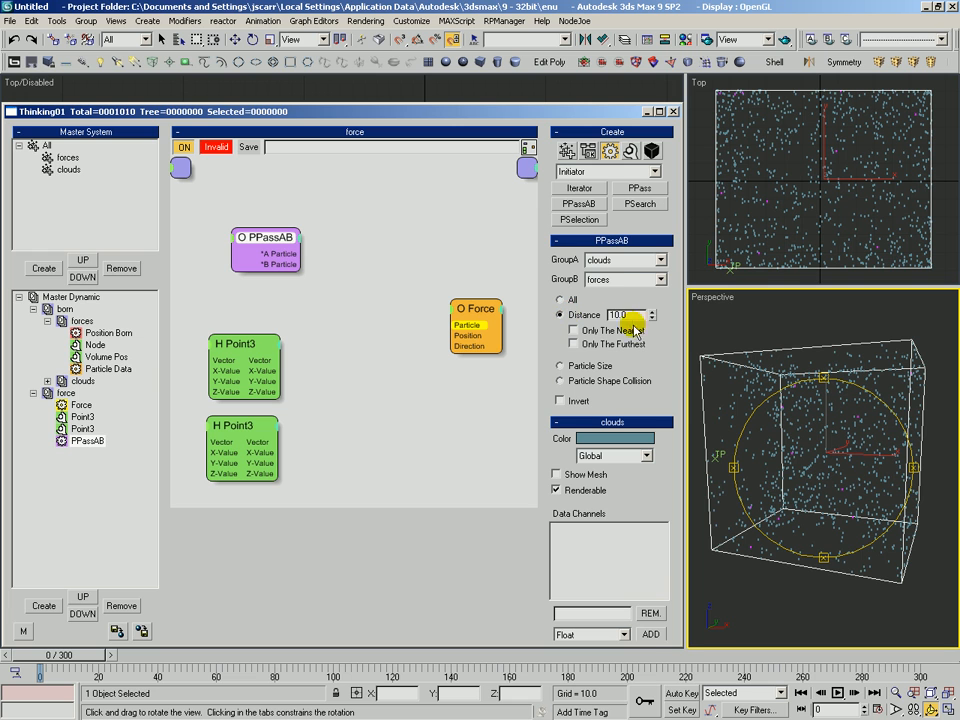
Switch PPassAB to Distance mode with a distance of 50.
click(608, 264)
click(609, 262)
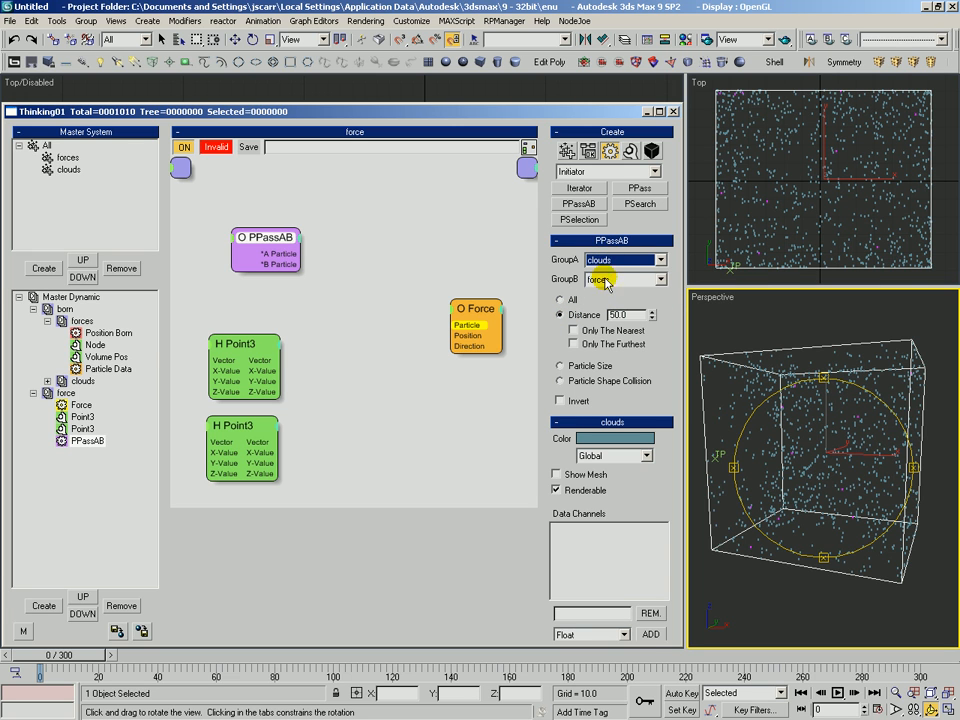
double_click(636, 315)
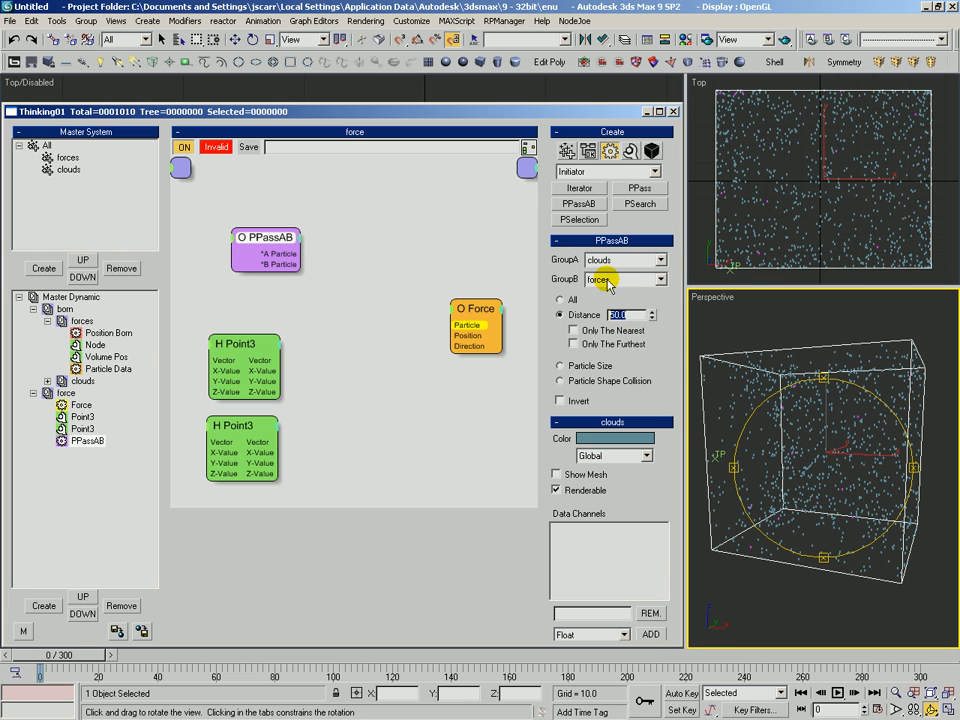
Connect PPassAB's A Particle output to the Force operator's Particle input.
drag(271, 259, 268, 251)
drag(484, 332, 463, 279)
drag(273, 230, 462, 279)
Set the Force operator's type to Sphere with Decay 1 at 20 and Decay 2 at 0.
click(452, 278)
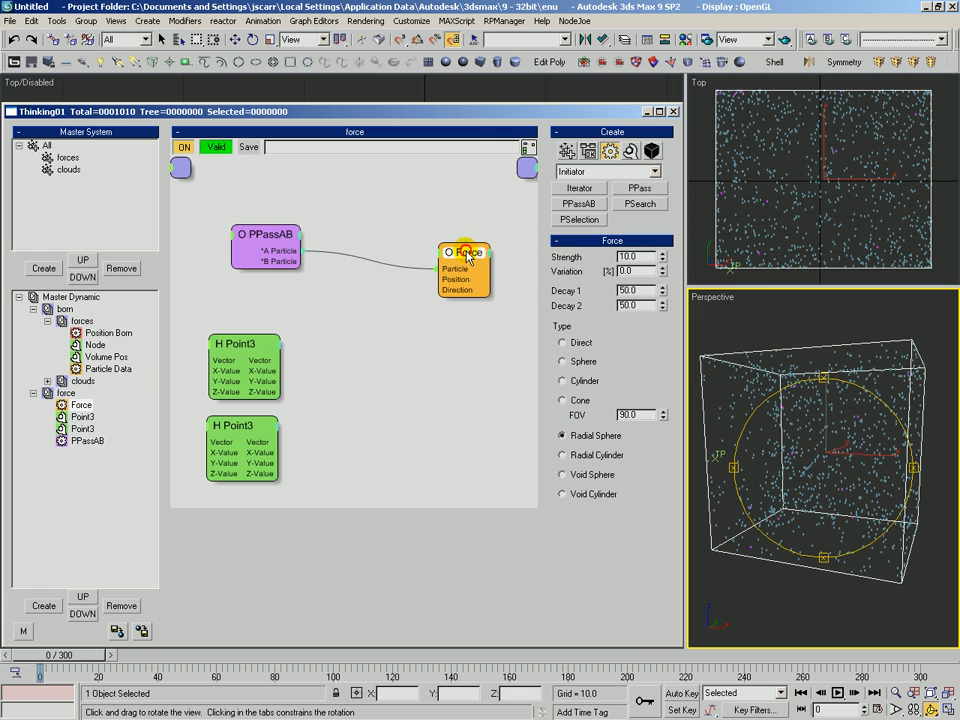
drag(464, 263, 467, 253)
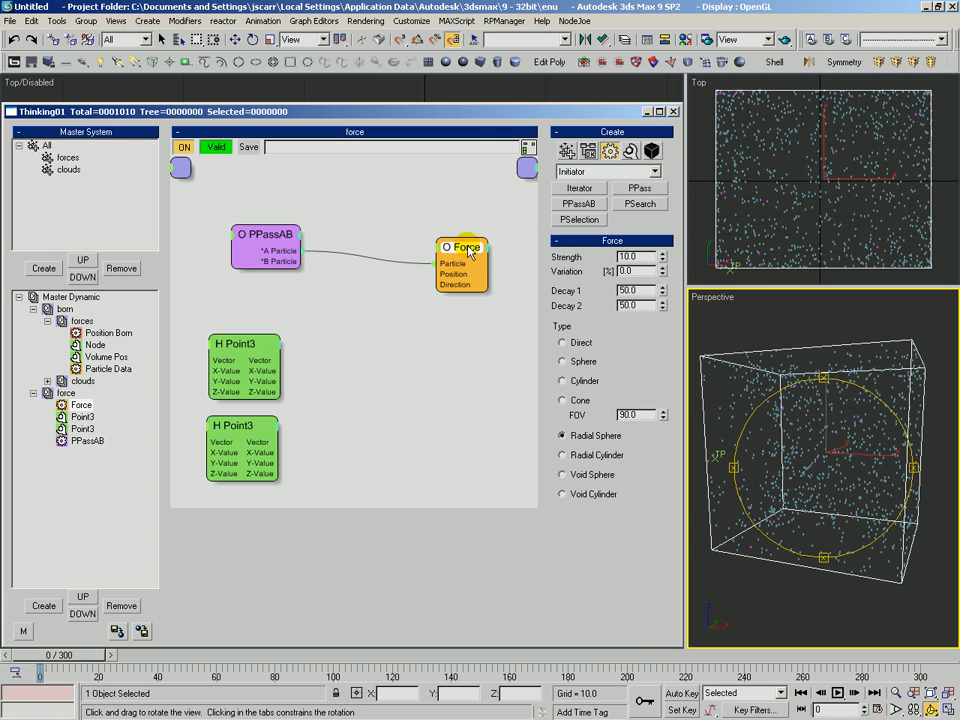
click(562, 361)
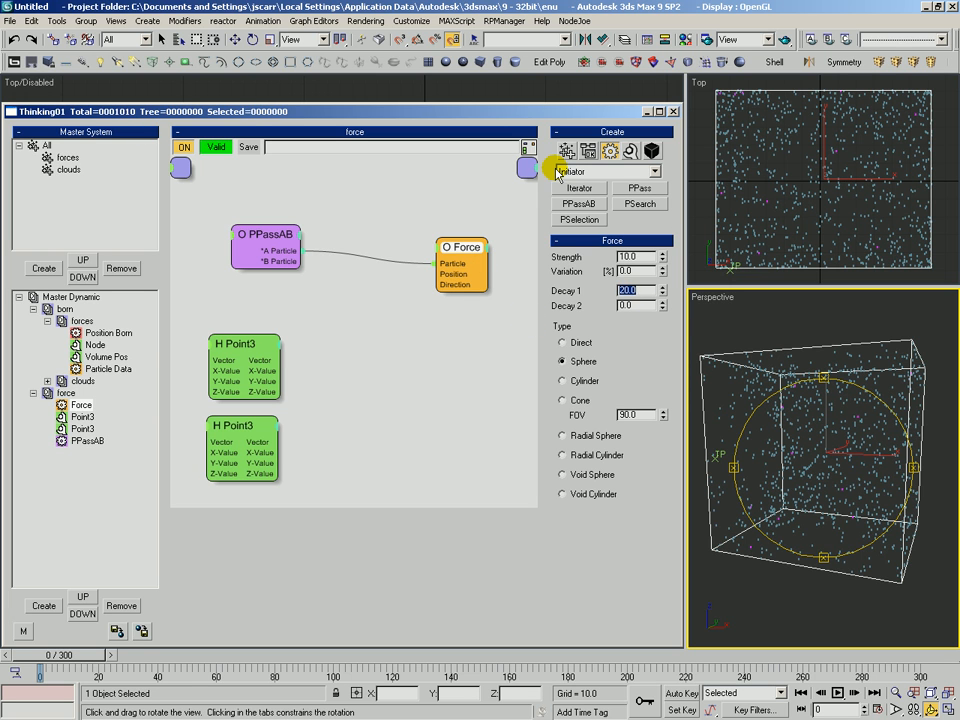
Add a B Position output to PPassAB and connect it to the Force operator's Position input.
click(268, 230)
click(262, 228)
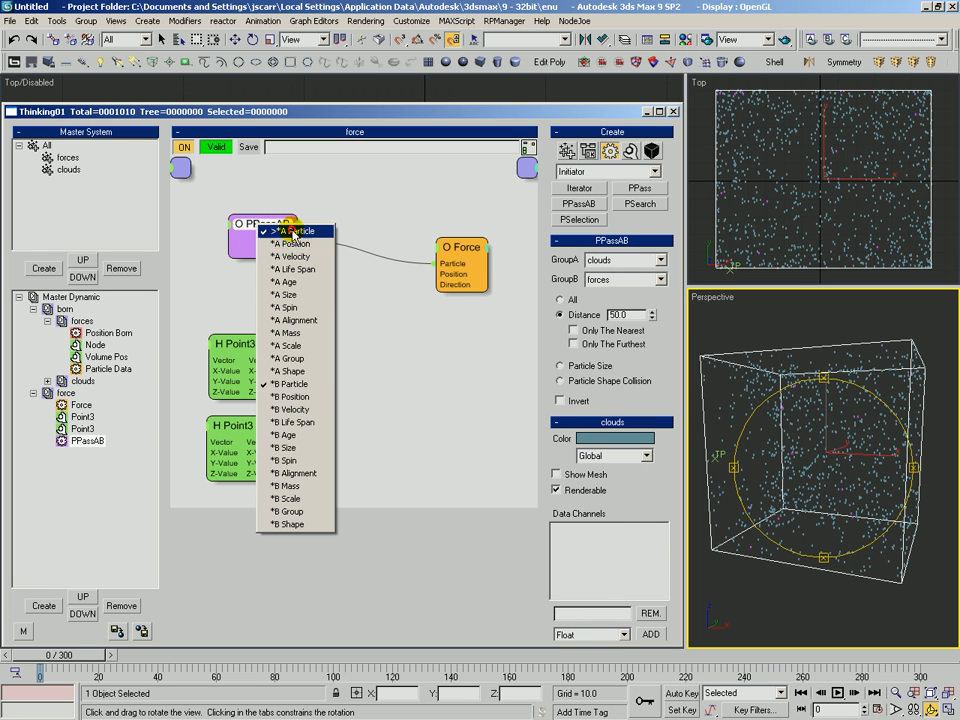
click(287, 397)
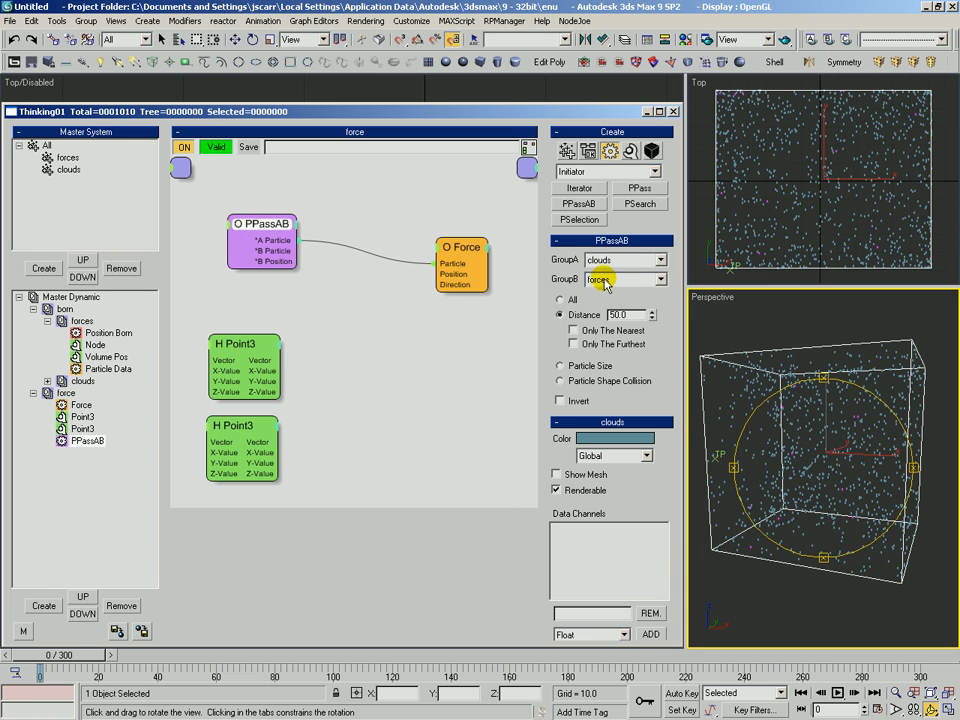
drag(297, 261, 438, 274)
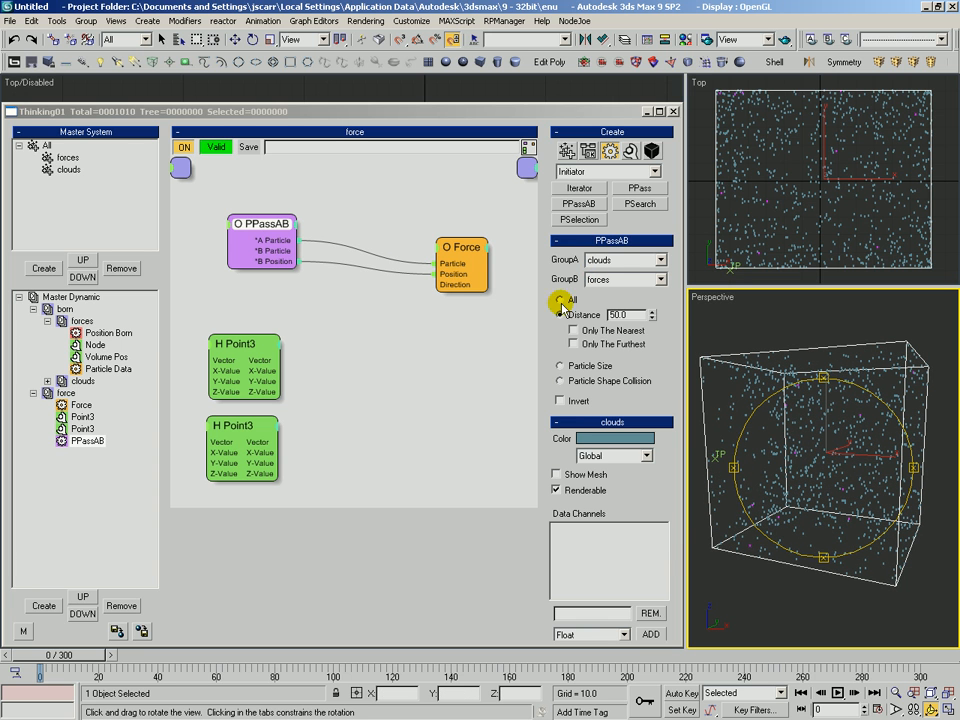
Check the Force settings and preview the particle motion from frame 0 in the perspective view.
click(462, 255)
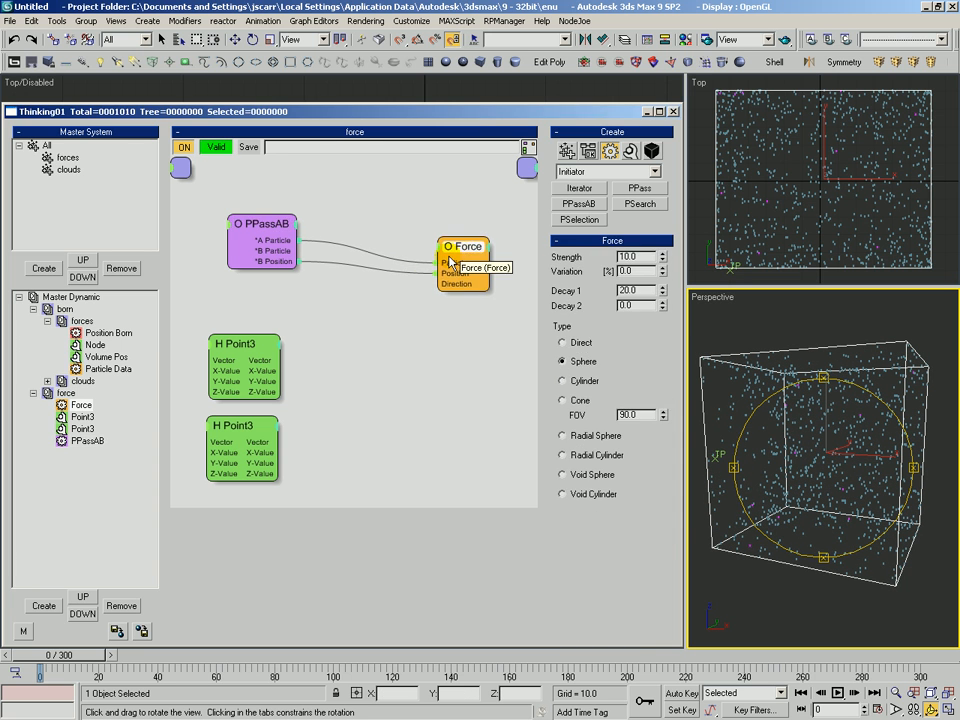
mouse_move(800, 445)
mouse_down()
mouse_move(797, 456)
mouse_move(805, 442)
mouse_up()
right_click(714, 502)
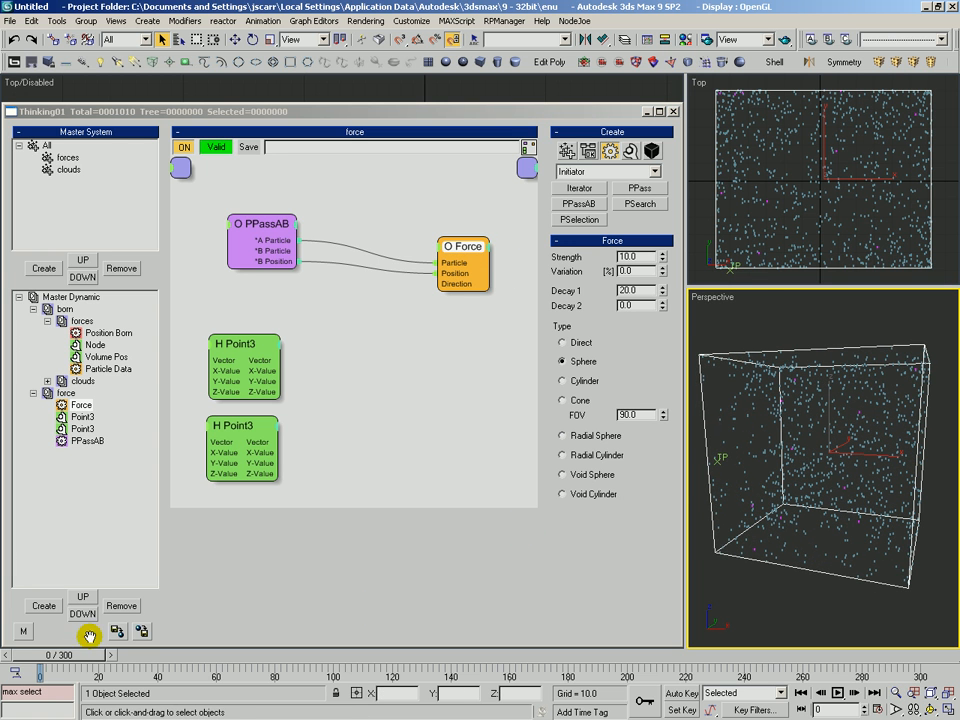
drag(79, 656, 58, 654)
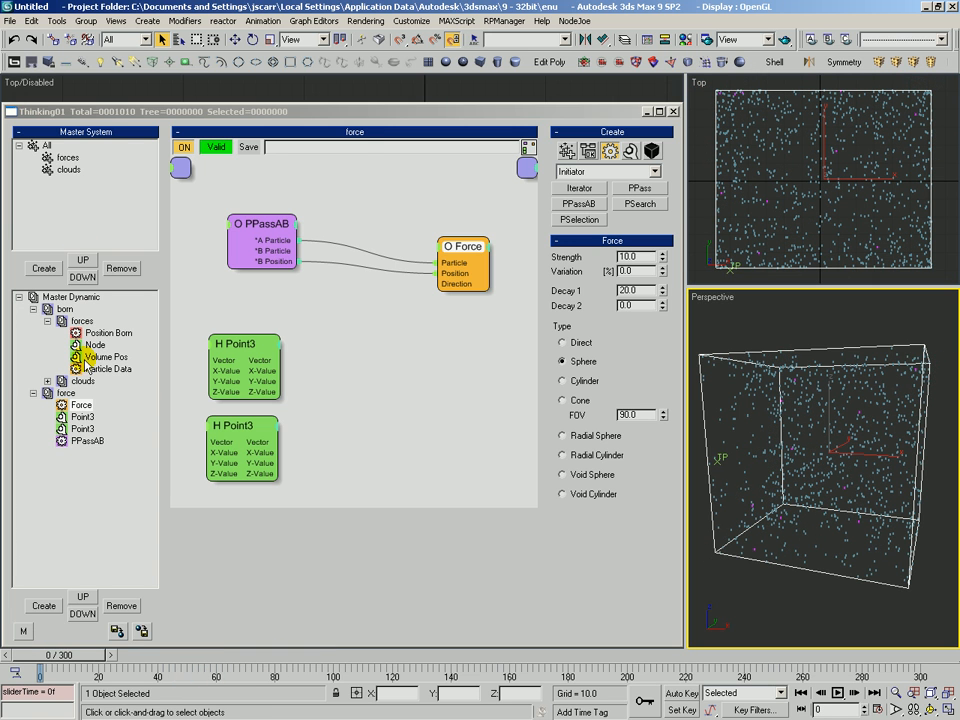
Set the Pistol Shot count of the clouds set's Position Born operator to 9000.
click(82, 381)
click(266, 240)
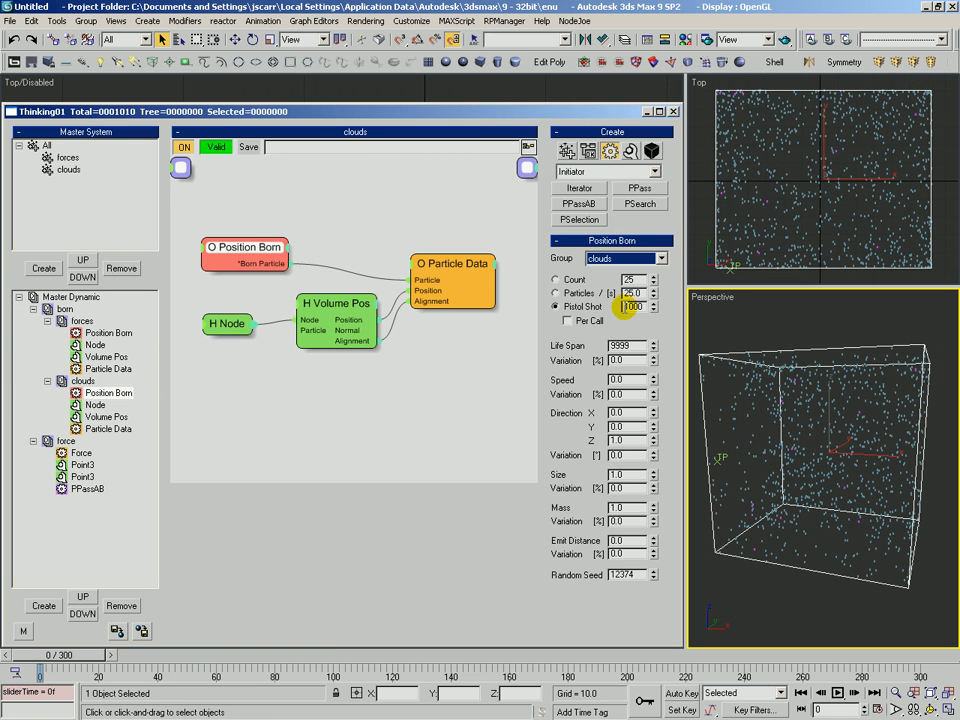
click(630, 306)
text(9)
key(Return)
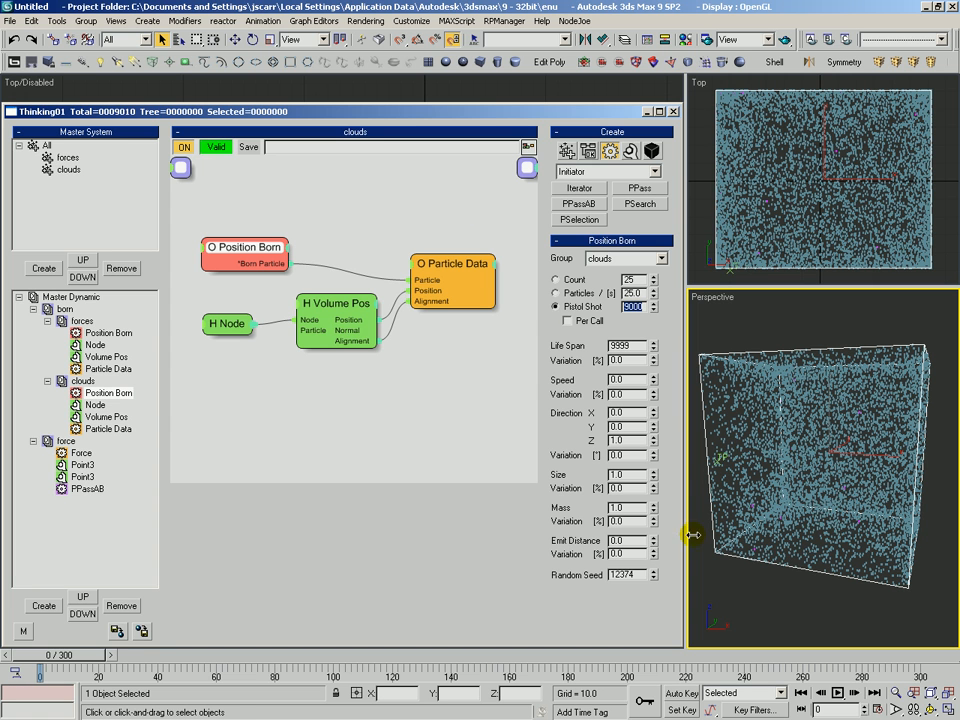
Scrub the animation to about frame 70 to examine how the clouds particles move, and return to frame 0.
drag(100, 655, 287, 658)
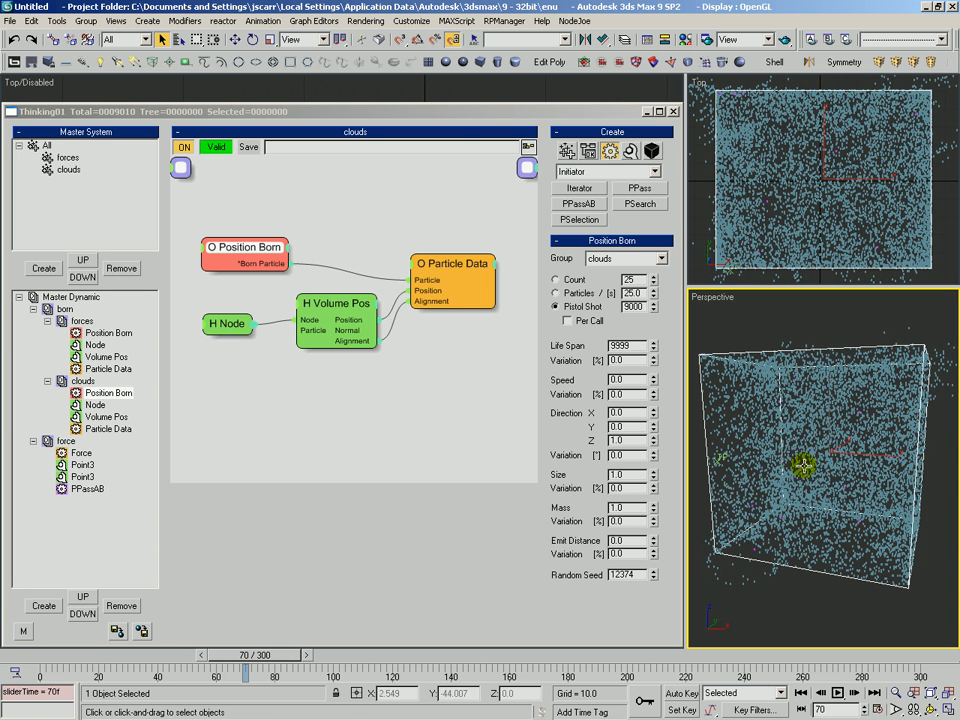
alt+middle_drag(811, 455, 764, 542)
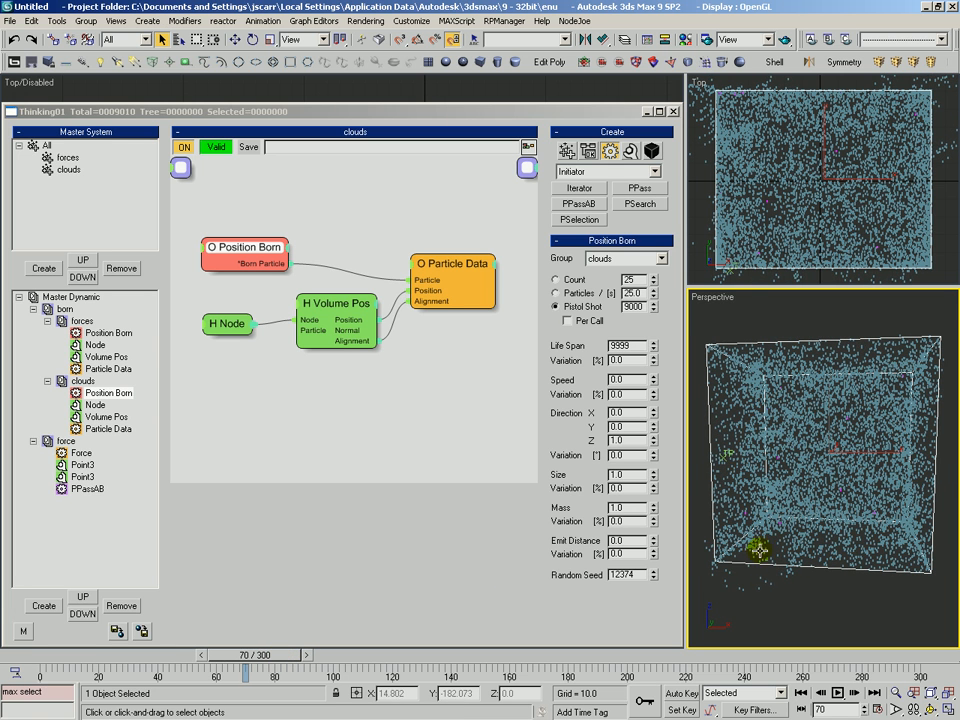
drag(25, 660, 268, 688)
click(22, 663)
Set the Force operator's Decay 1 to 40.
click(89, 489)
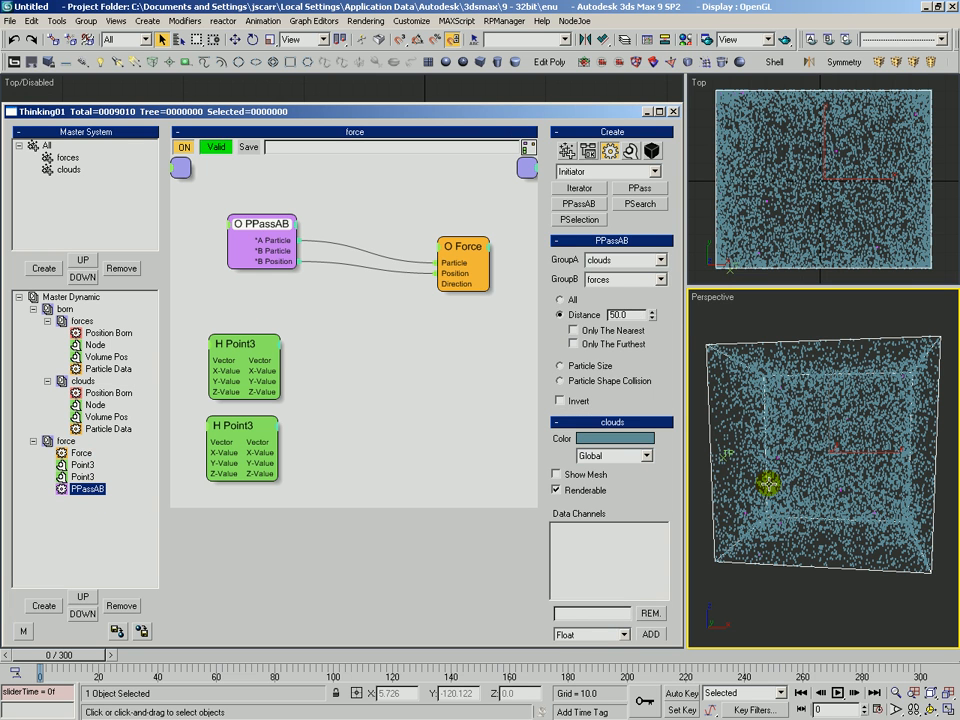
drag(480, 246, 470, 245)
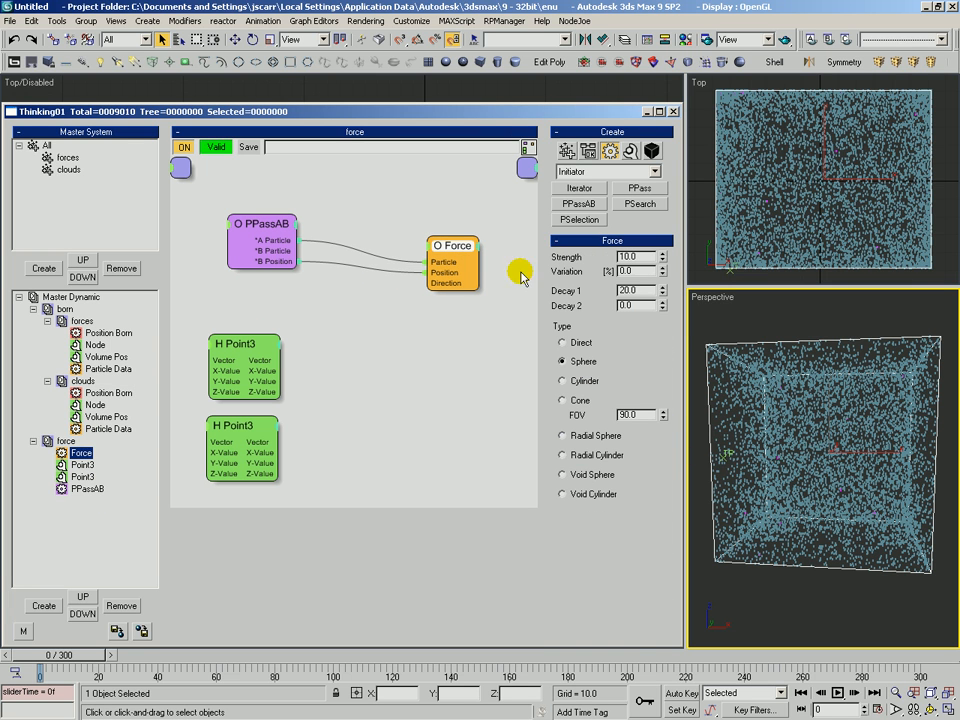
drag(645, 290, 475, 234)
text(40)
key(Return)
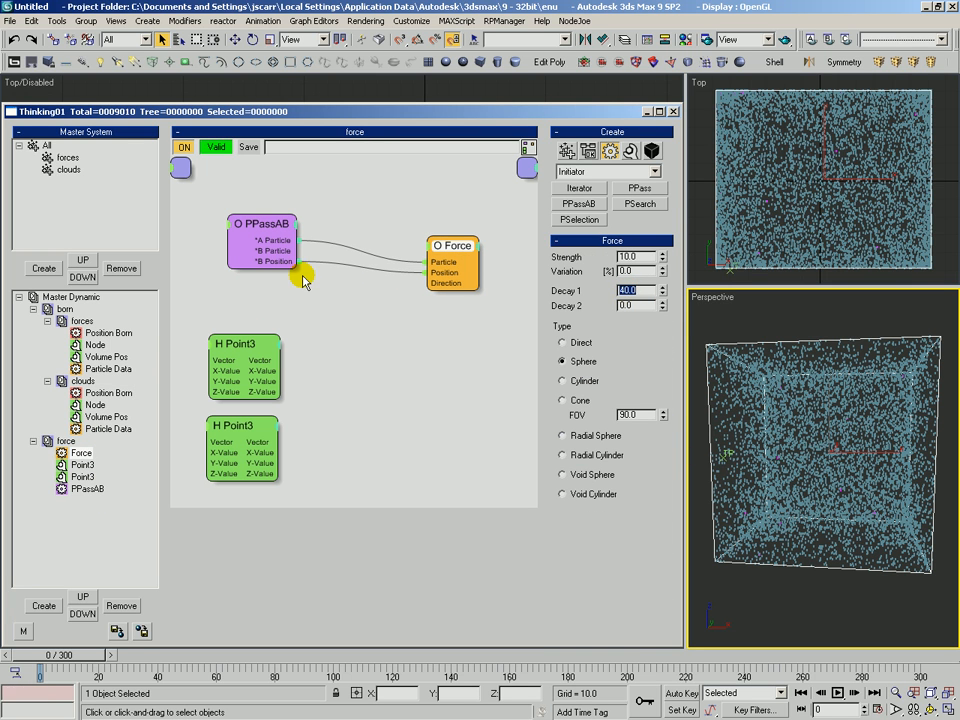
Set the Force operator's Decay 1 to 50 and preview the particles up to frame 43.
drag(263, 222, 272, 221)
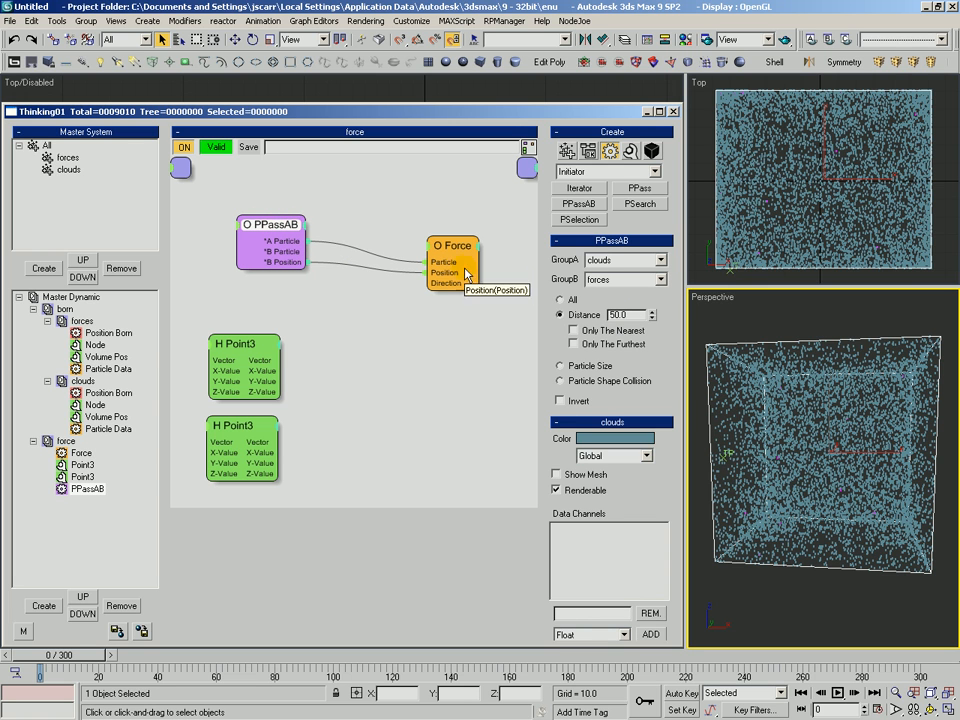
drag(445, 274, 447, 279)
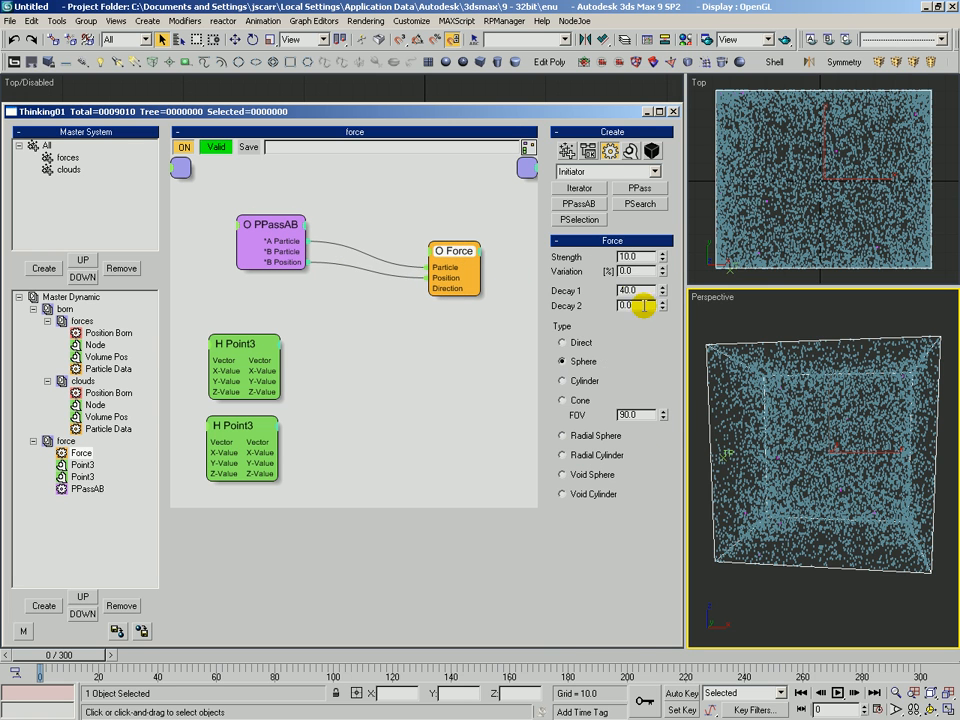
drag(31, 662, 166, 675)
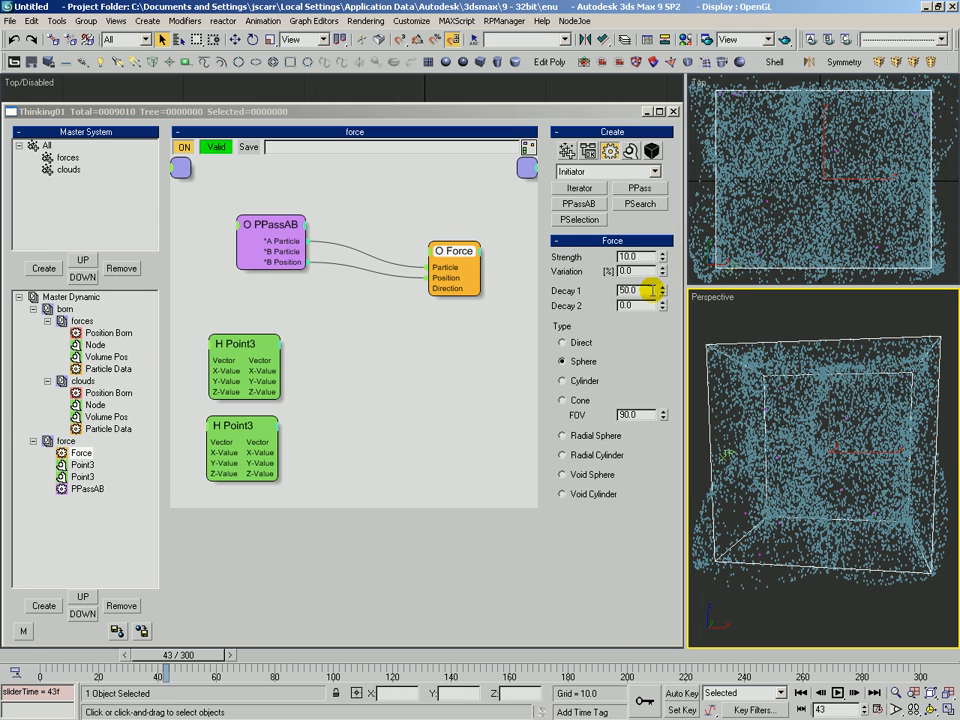
Compare PPassAB's distance setting with the particle clumping in the perspective view at frame 43.
click(272, 222)
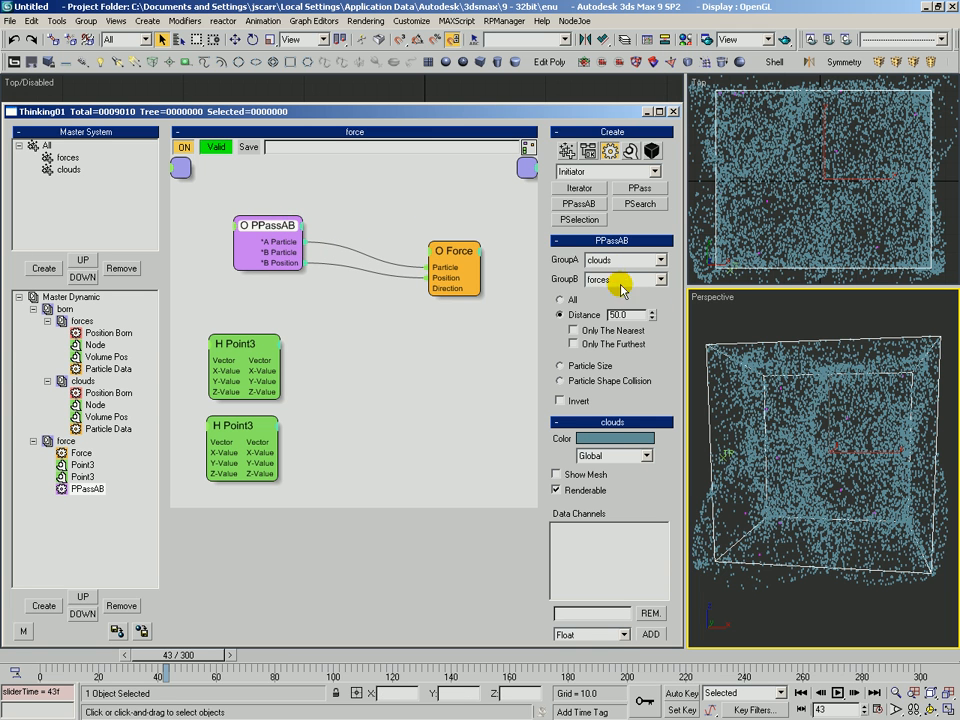
click(816, 452)
key(ctrl+r)
drag(734, 468, 713, 480)
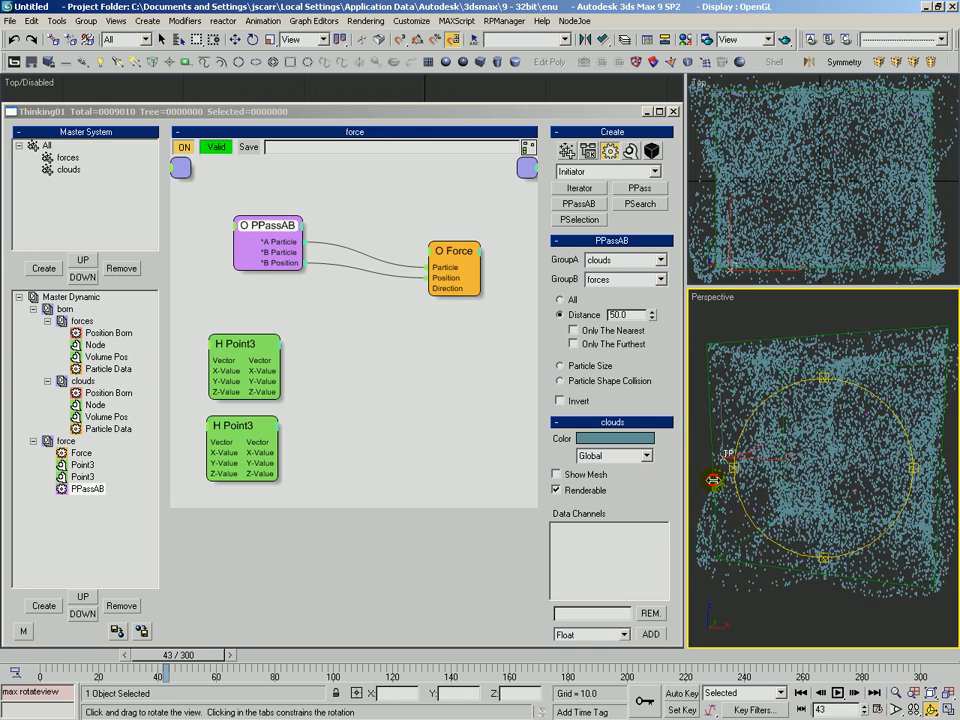
Preview the particle motion, return to frame 0, and compare the Force operator's Decay 1 with PPassAB's Distance.
drag(141, 655, 560, 670)
drag(35, 661, 53, 645)
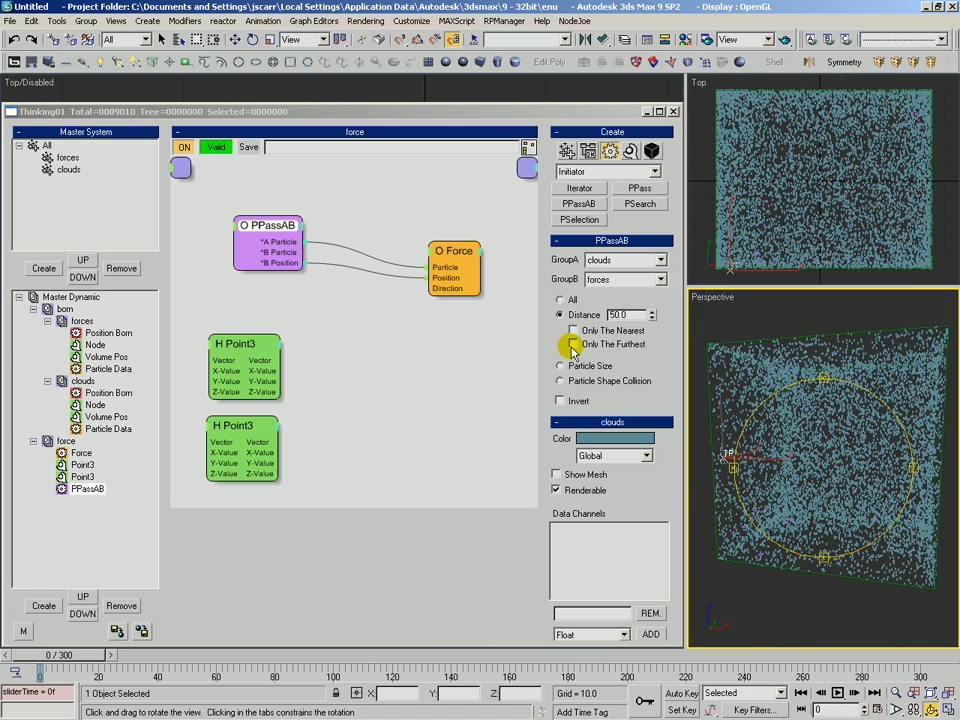
drag(448, 252, 442, 256)
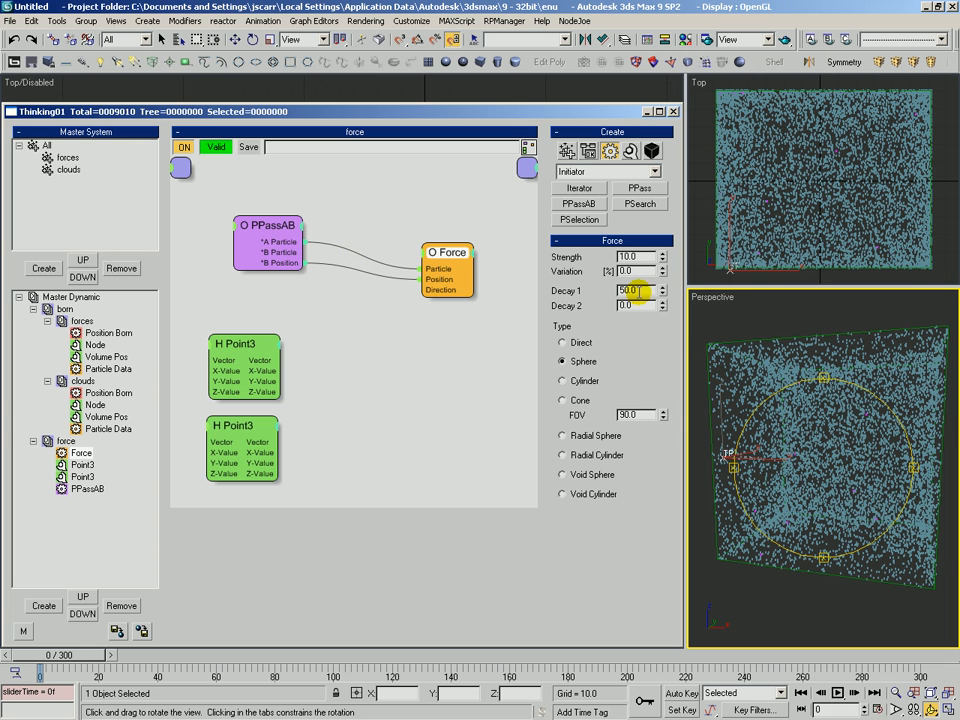
drag(442, 256, 455, 251)
middle_drag(387, 292, 389, 291)
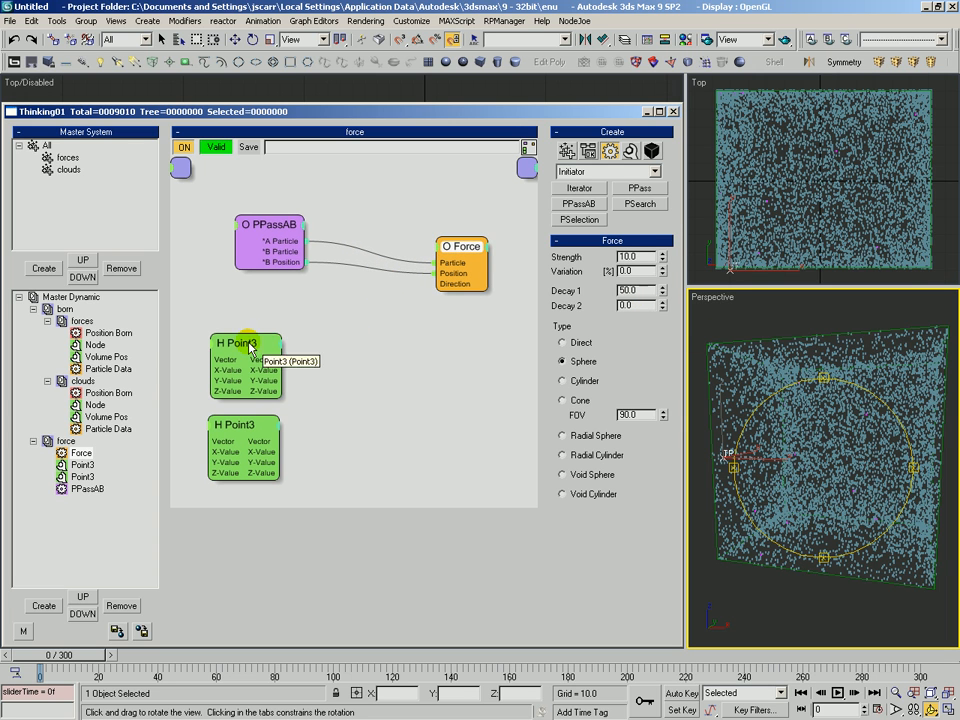
drag(250, 347, 245, 352)
drag(266, 240, 281, 242)
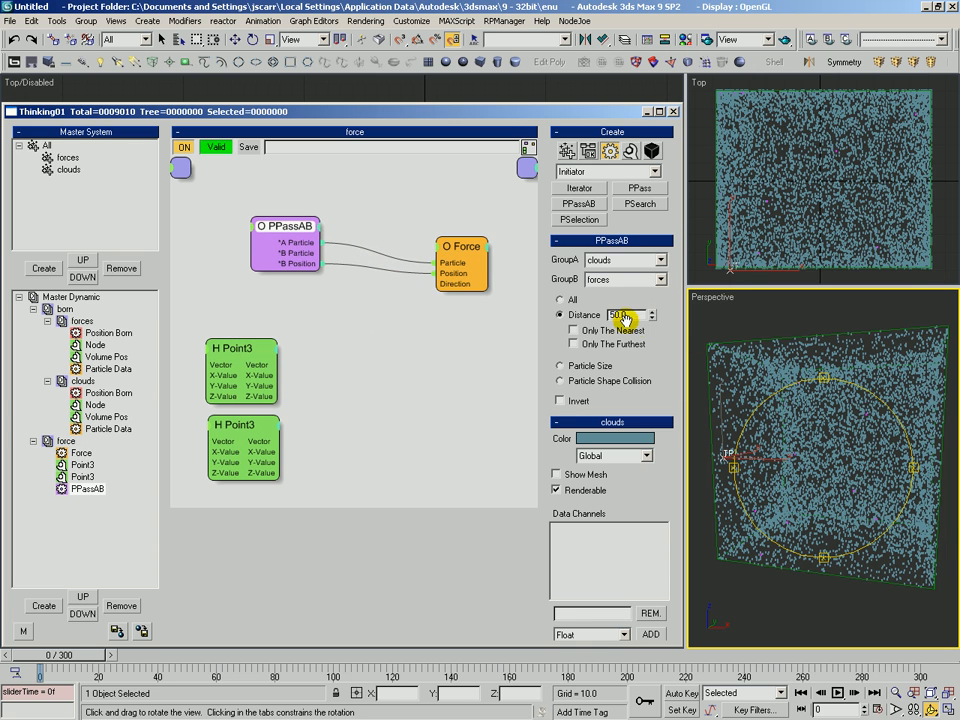
click(479, 254)
click(625, 289)
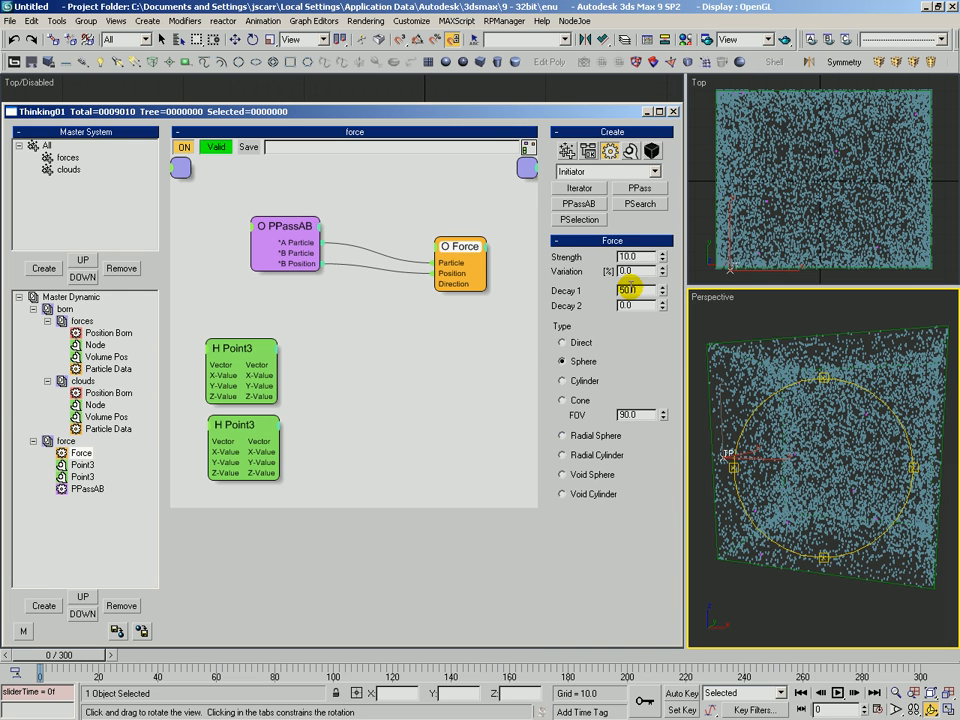
Expose the Decay1 input on the Force operator and the Distance input on PPassAB.
right_click(440, 248)
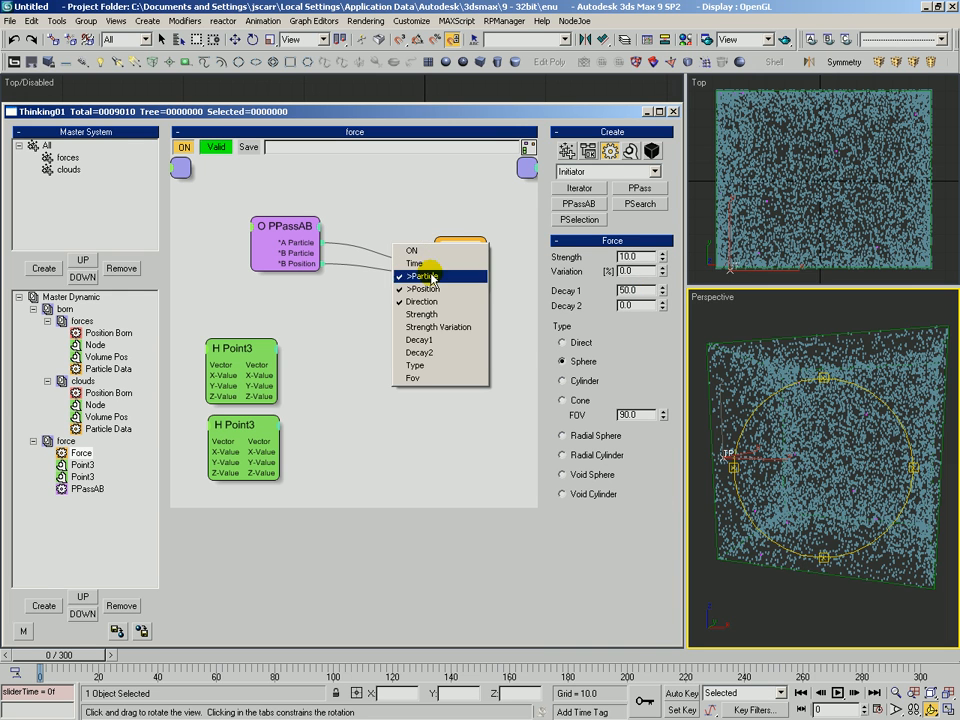
click(405, 355)
right_click(256, 240)
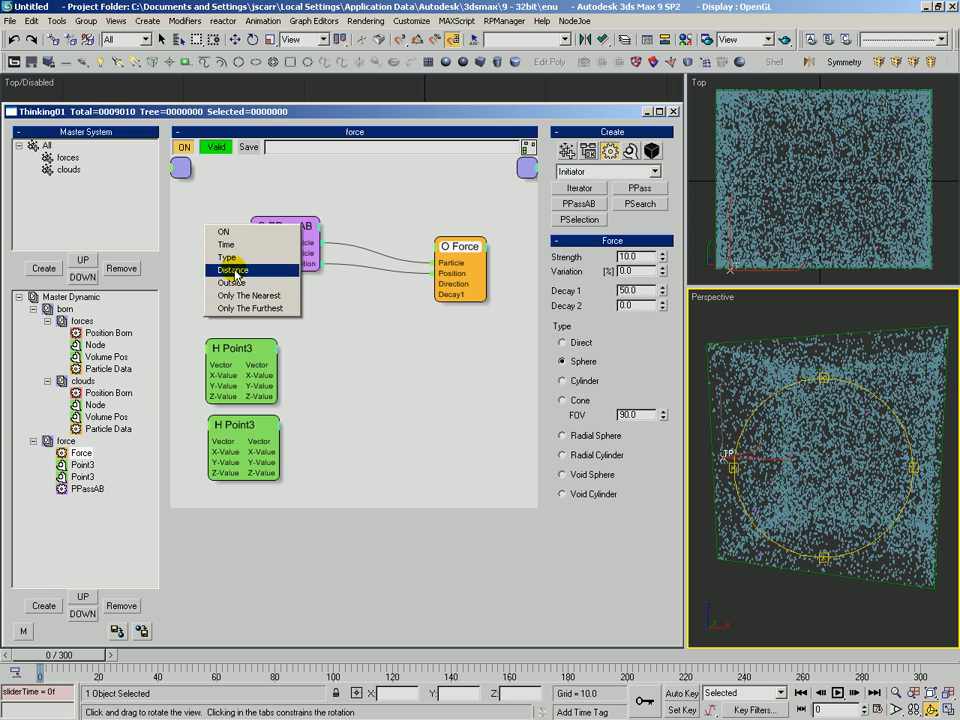
click(262, 264)
drag(290, 226, 340, 232)
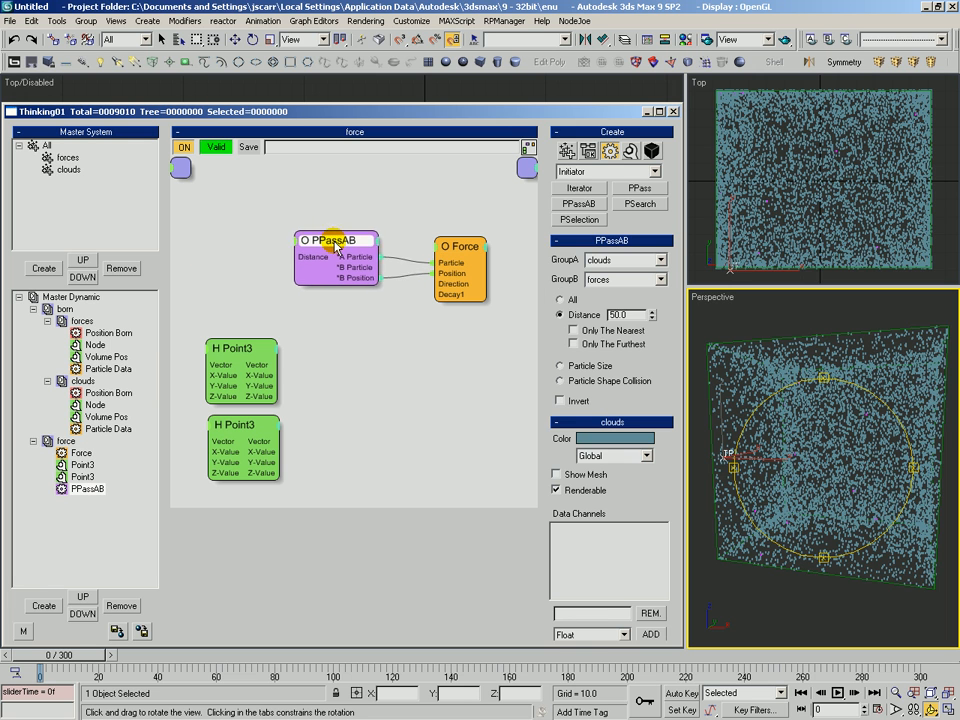
Add a Float helper and wire its Value output to both PPassAB's Distance and the Force operator's Decay1.
click(631, 151)
click(579, 236)
click(210, 244)
drag(210, 244, 204, 239)
drag(236, 253, 440, 294)
drag(214, 241, 229, 279)
Delete both unused Point3 helpers from the force set.
click(240, 345)
key(Delete)
click(237, 422)
key(Delete)
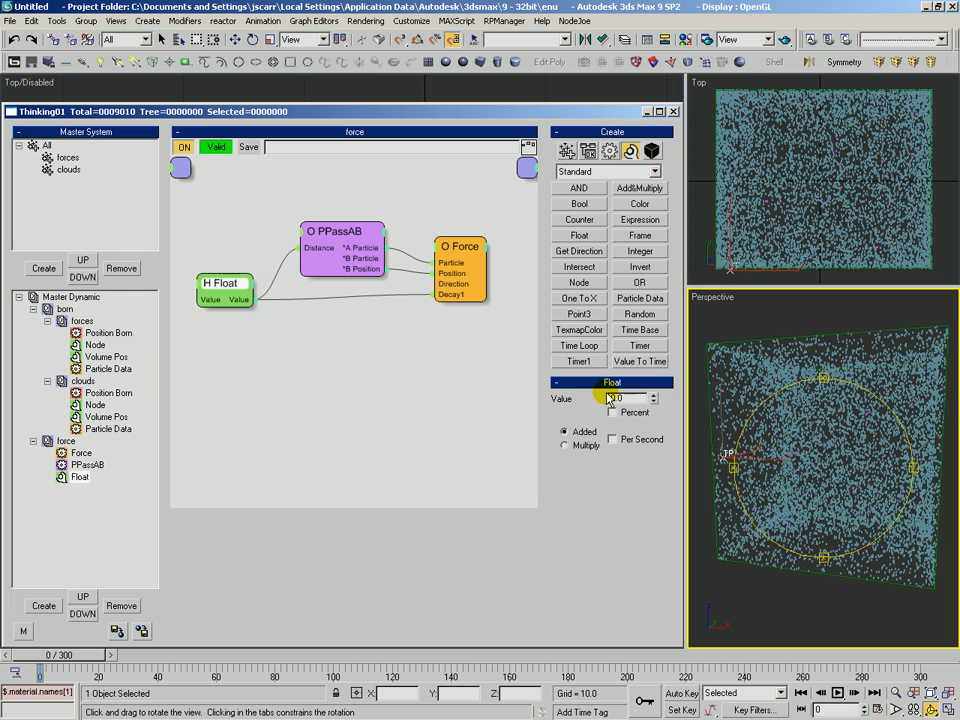
Set the Float helper's value to 40, preview the particles up to frame 90, and return to frame 0.
drag(343, 228, 339, 217)
click(242, 281)
double_click(622, 399)
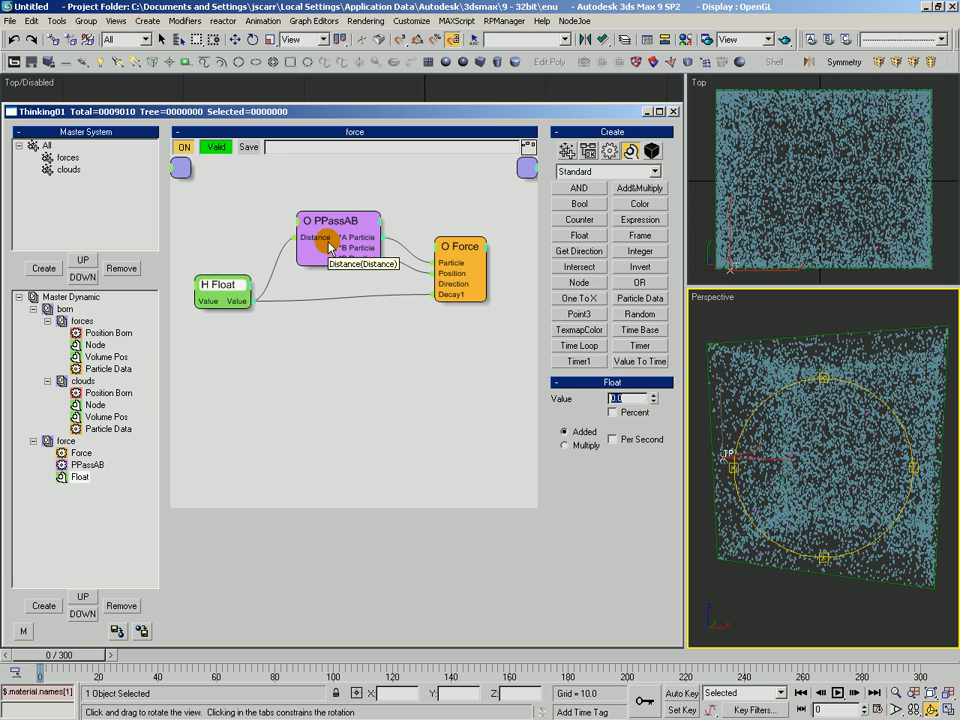
key(Return)
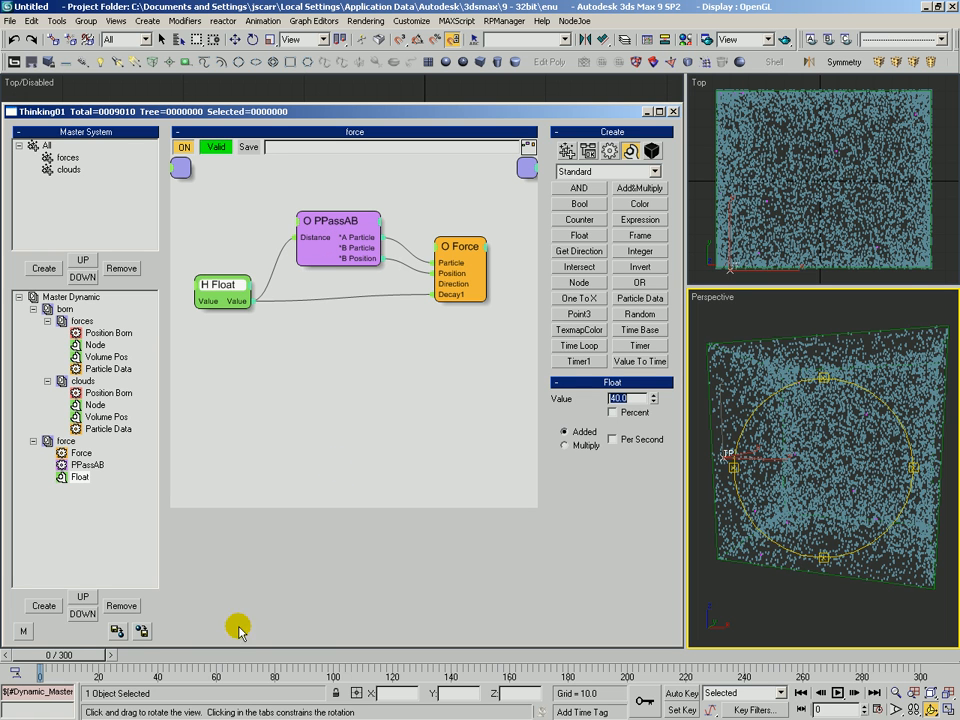
drag(70, 666, 323, 661)
key(ctrl+r)
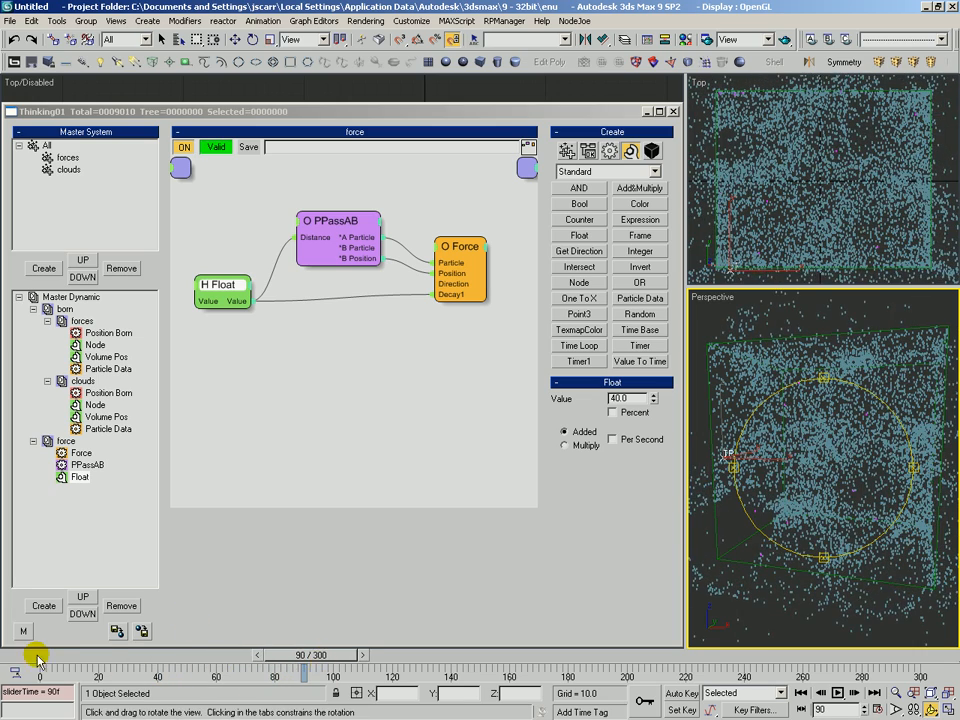
drag(50, 657, 46, 657)
Spread out the Float, PPassAB and Force nodes, and set the Force type to Radial Sphere.
drag(469, 249, 467, 266)
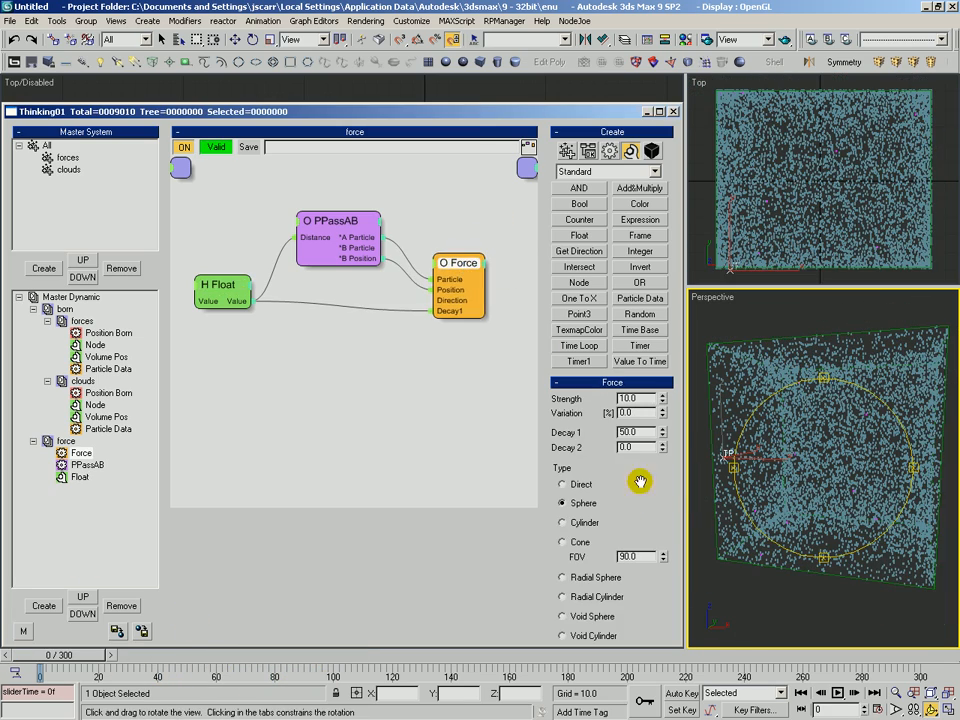
drag(337, 221, 321, 214)
click(222, 290)
drag(221, 290, 211, 297)
drag(327, 209, 312, 217)
drag(459, 260, 493, 273)
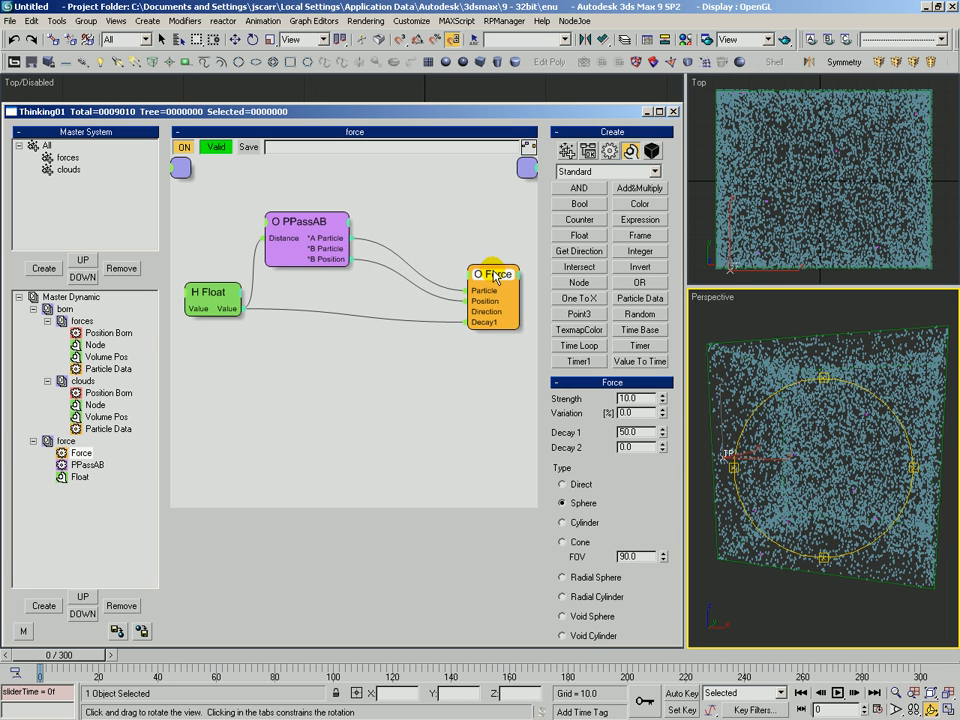
scroll(609, 577, down, 1)
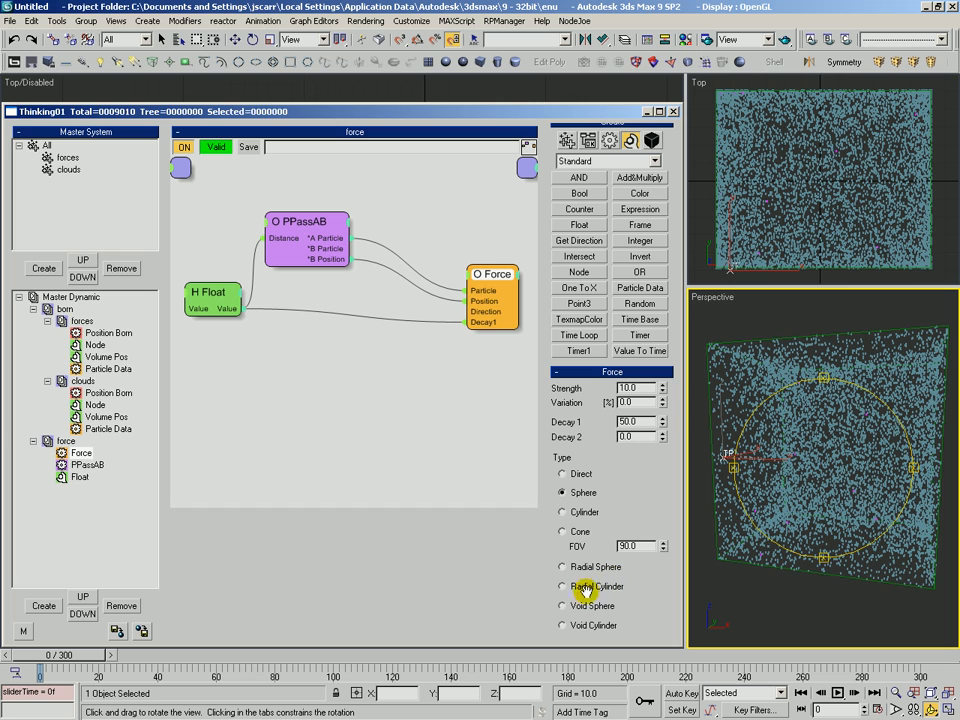
Preview the Radial Sphere force up to frame 178, then adjust the perspective view and preview it again to frame 81.
drag(56, 655, 554, 699)
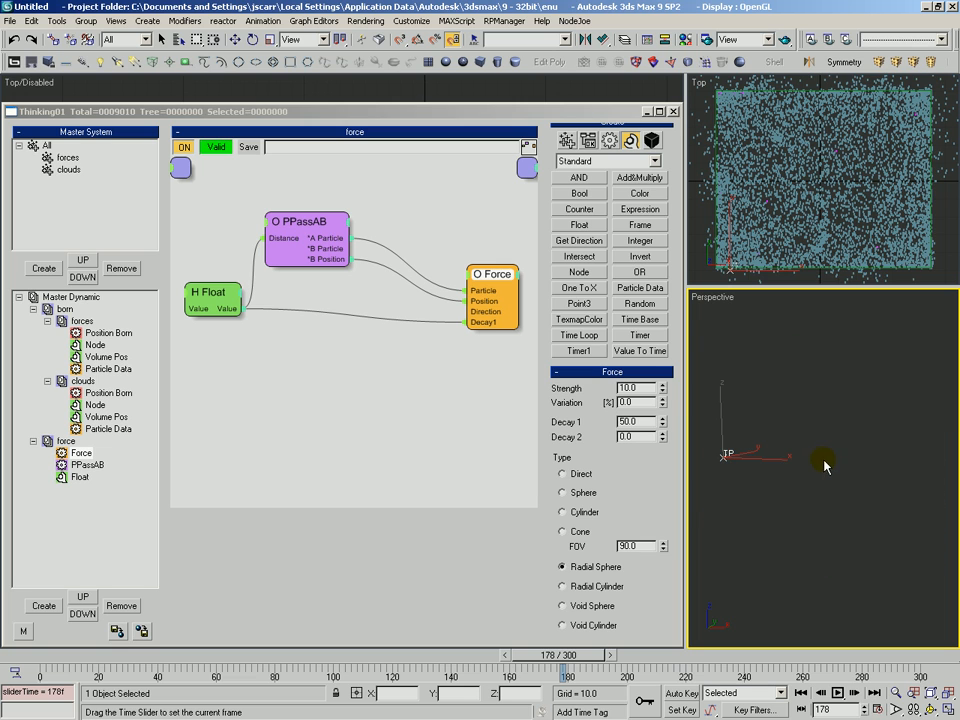
key(alt+z)
key(Home)
key(ctrl+r)
drag(842, 448, 819, 453)
key(alt+z)
key(ctrl+p)
key(ctrl+r)
key(ctrl+p)
key(alt+z)
drag(88, 656, 314, 672)
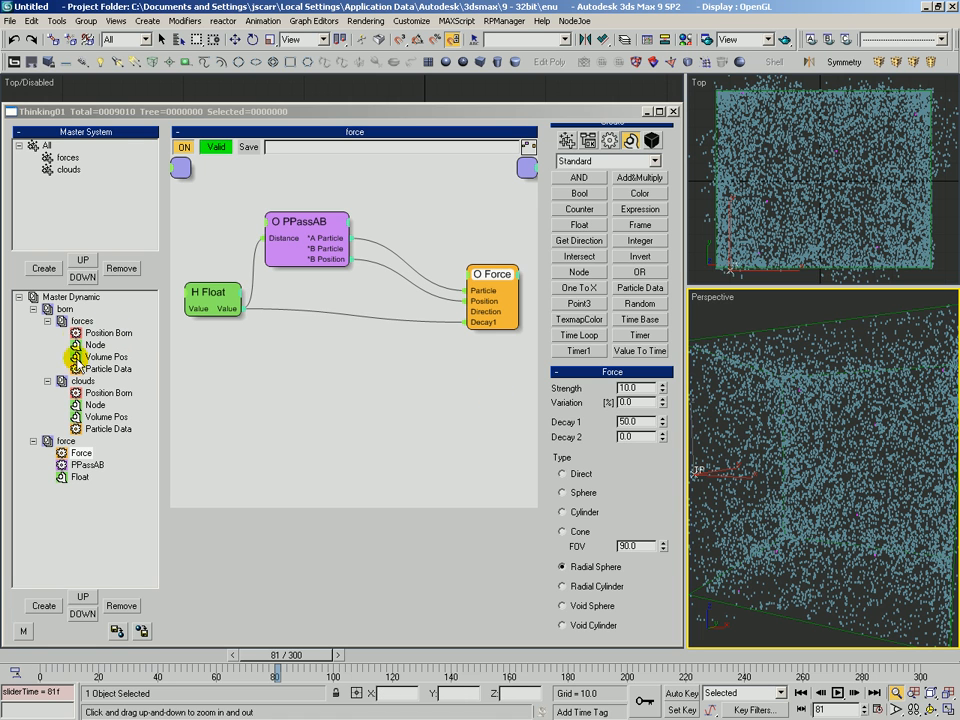
Add a standard Alignment operator to the forces set below Particle Data.
click(80, 321)
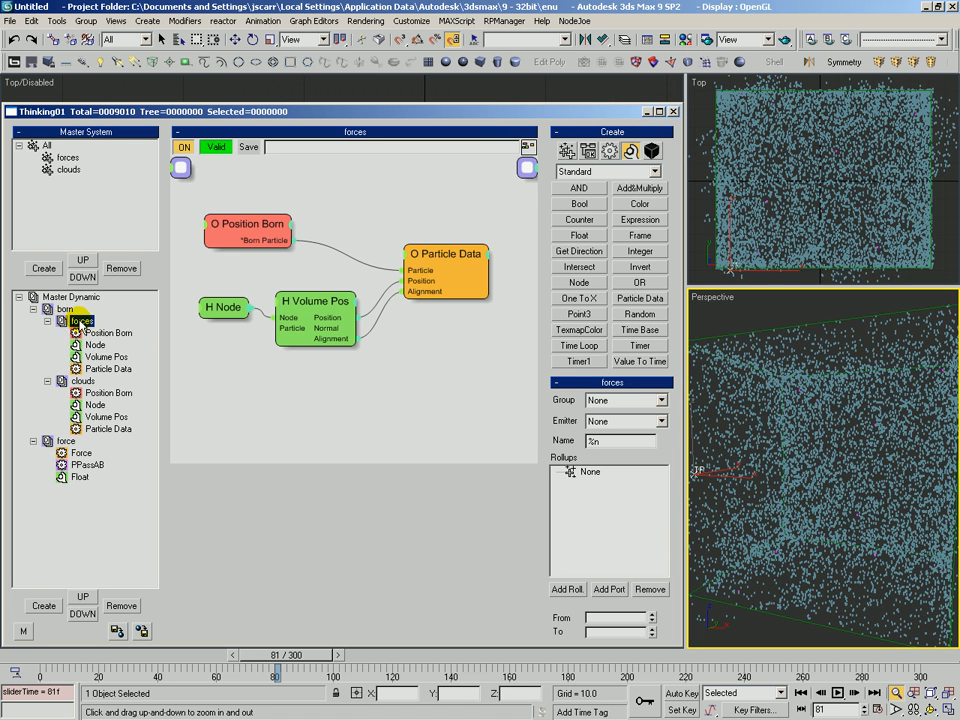
click(613, 156)
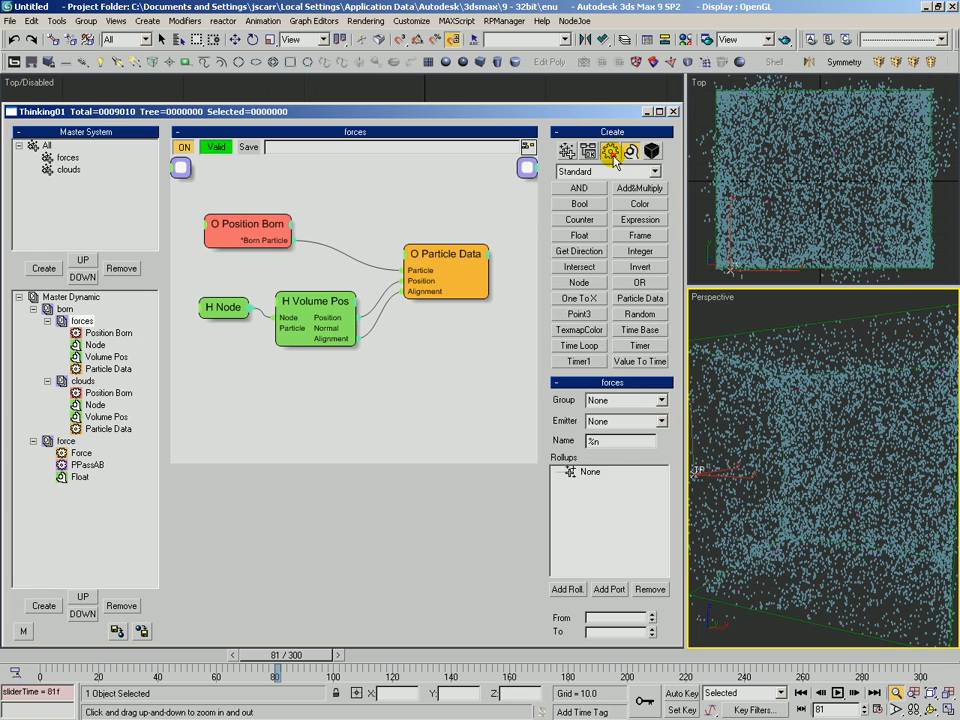
click(600, 171)
click(598, 187)
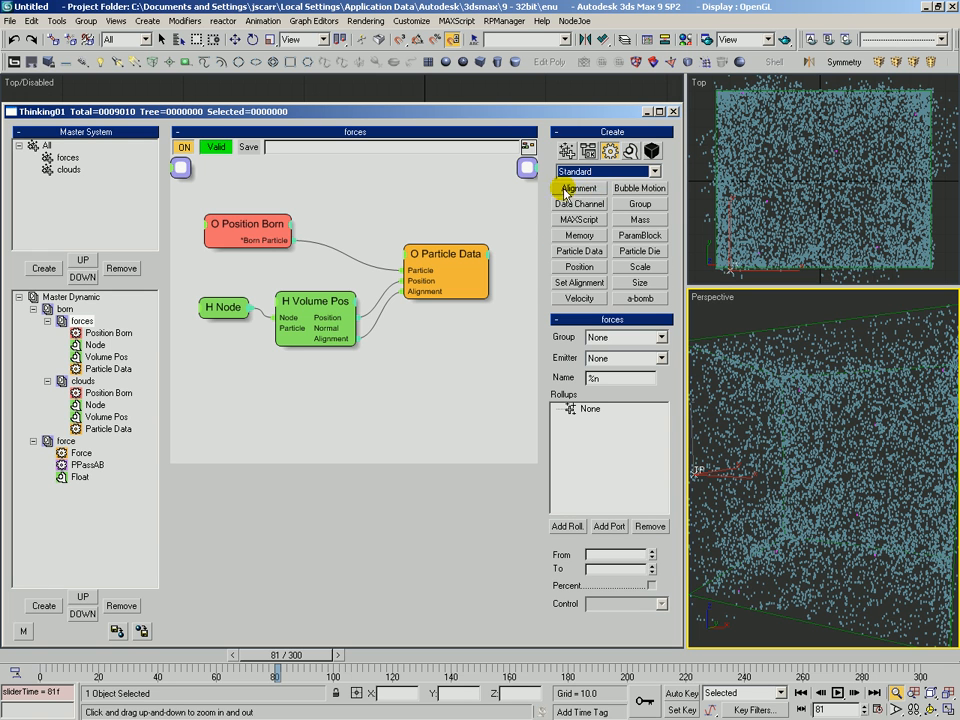
click(580, 188)
click(409, 328)
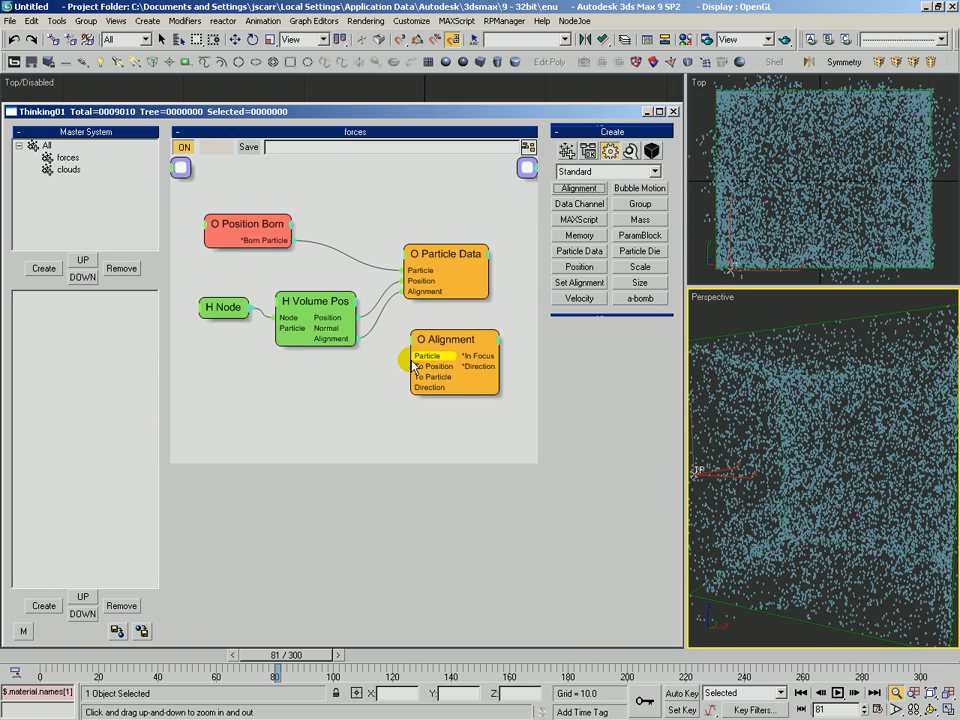
Return to frame 0 and enable Edit on the fly for Master Dynamic.
click(22, 655)
click(80, 299)
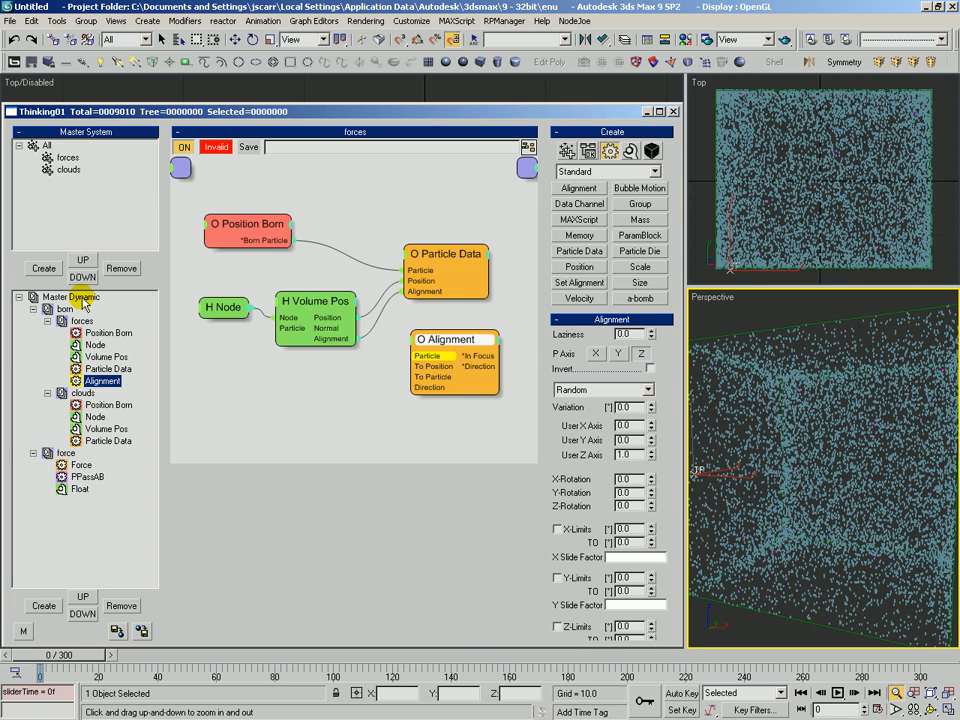
click(614, 151)
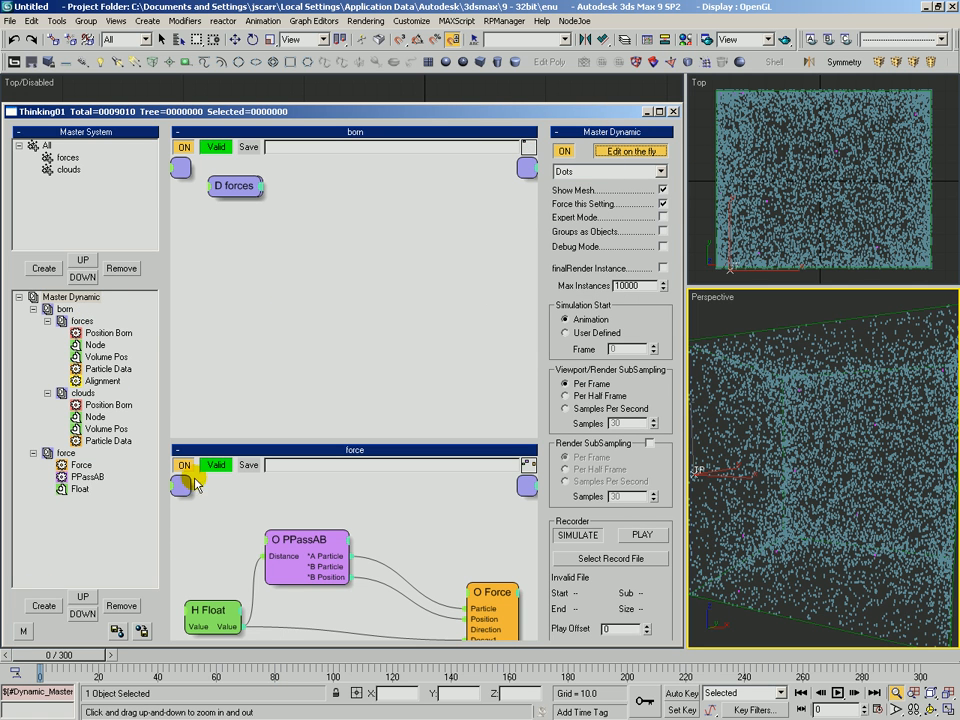
click(58, 655)
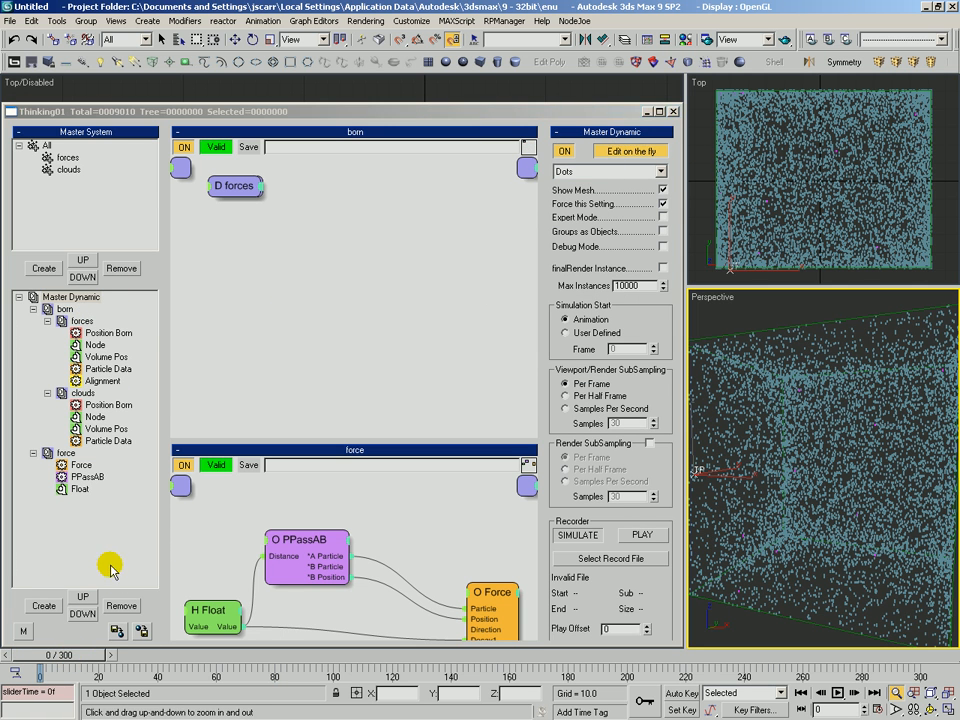
In the forces set, connect Position Born's Born Particle output to the Alignment operator's Particle input.
click(76, 321)
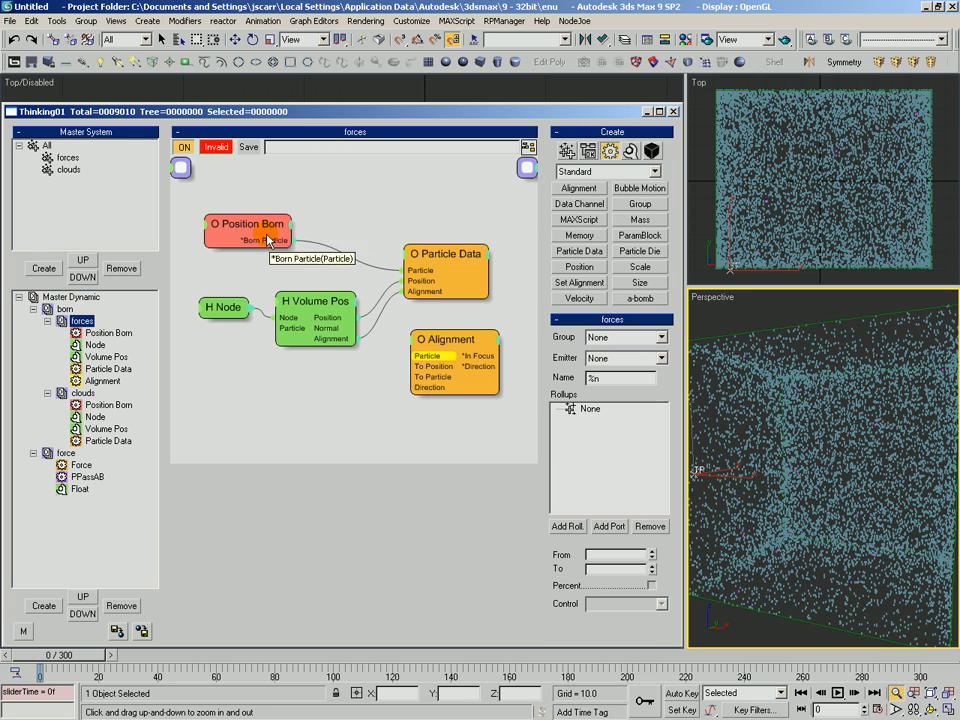
drag(428, 339, 276, 243)
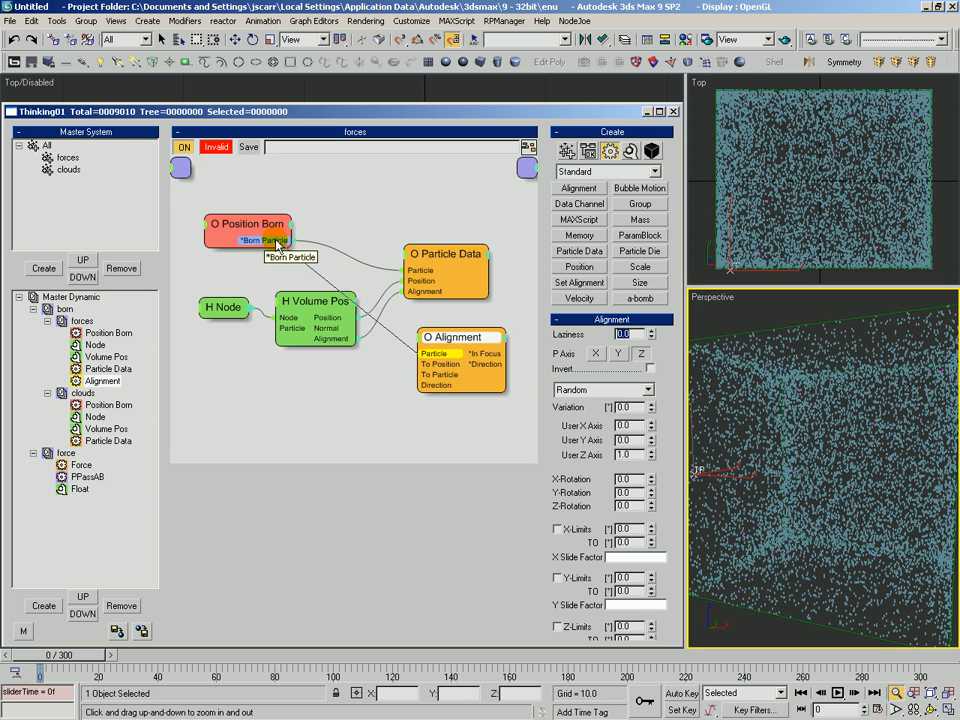
click(246, 221)
Rename the forces set's Position Born operator to forces.
click(100, 334)
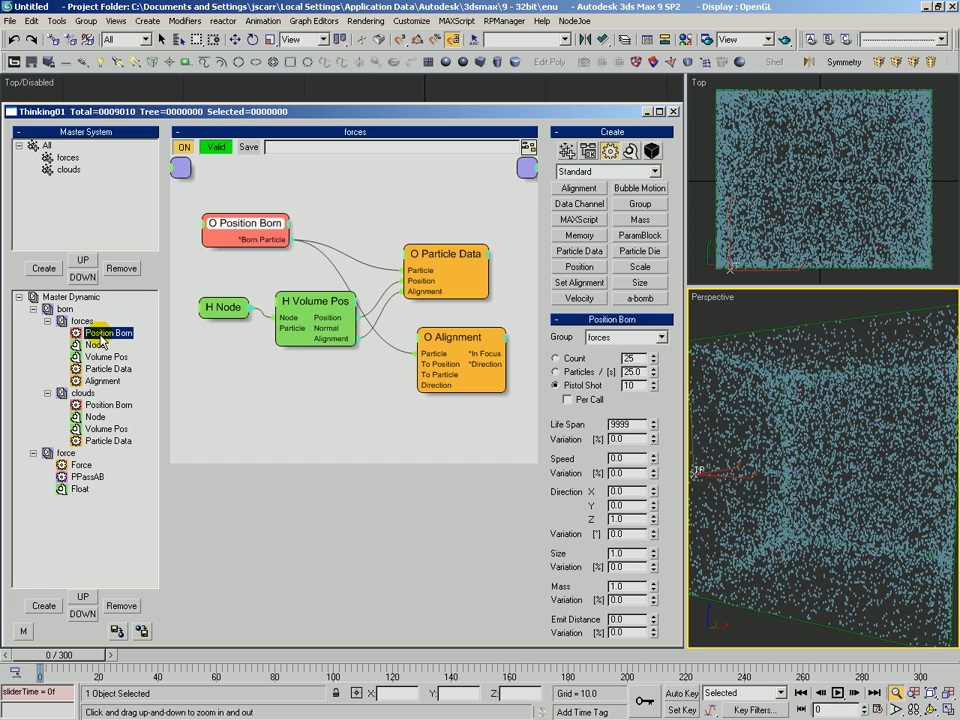
click(99, 334)
text(forces)
key(Return)
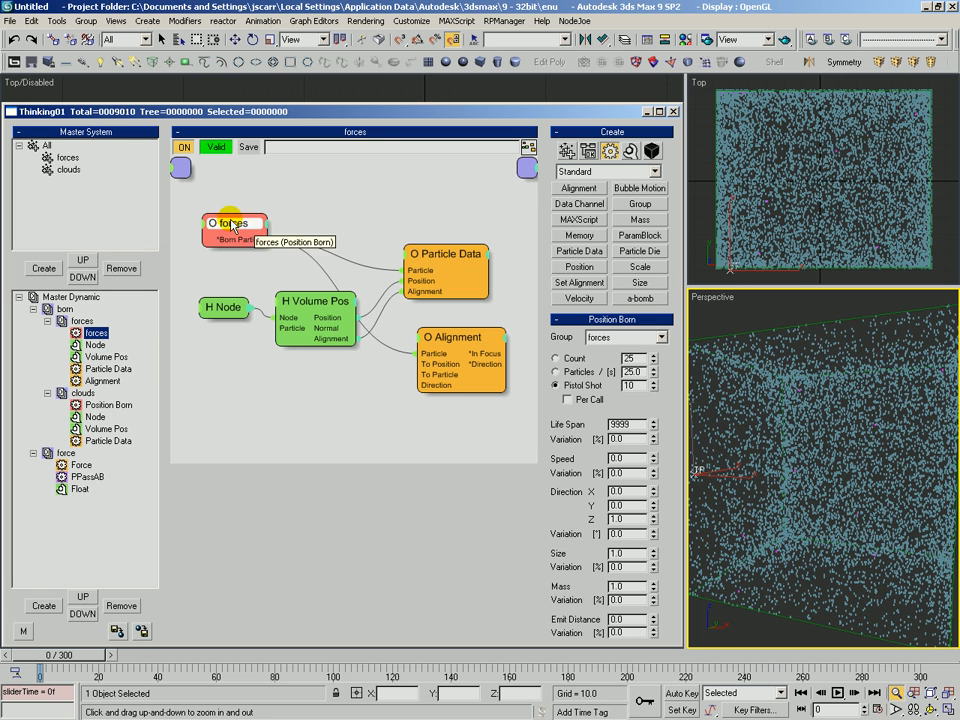
drag(250, 224, 255, 218)
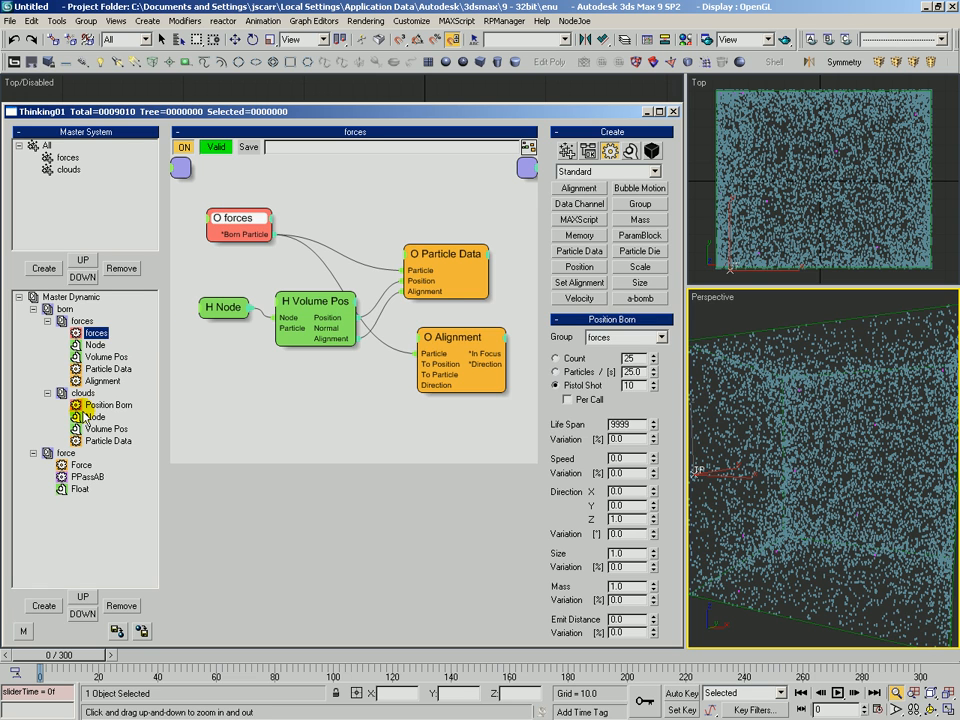
Rename the clouds set's Position Born operator to clouds.
click(102, 404)
click(96, 407)
text(clouds)
key(Return)
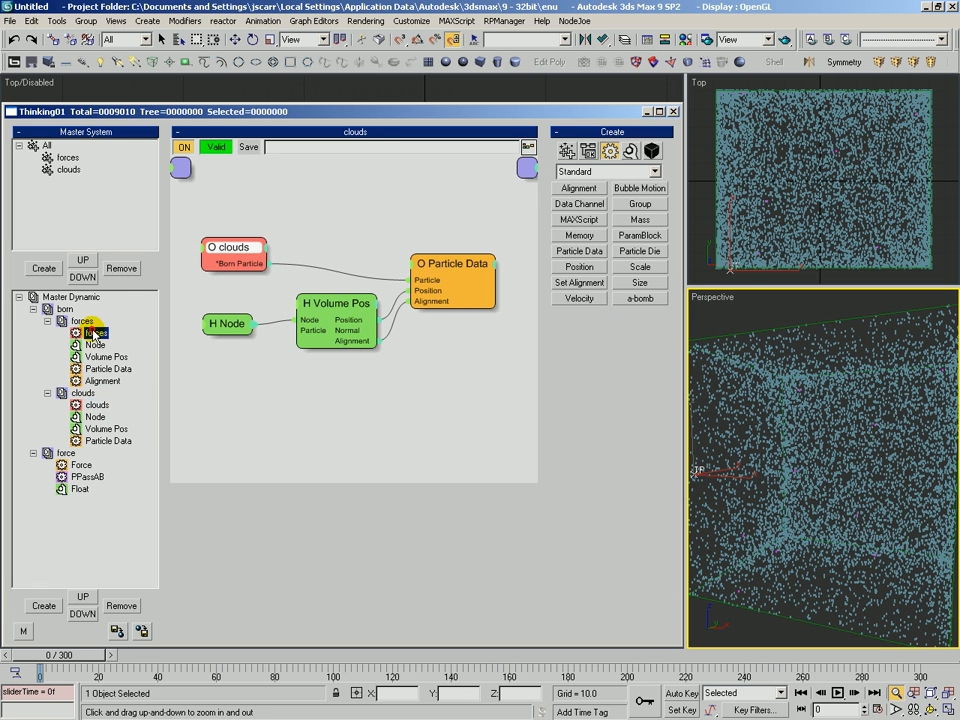
Examine the Alignment operator's settings in the forces set and inspect the particles from other angles in the perspective view.
click(430, 345)
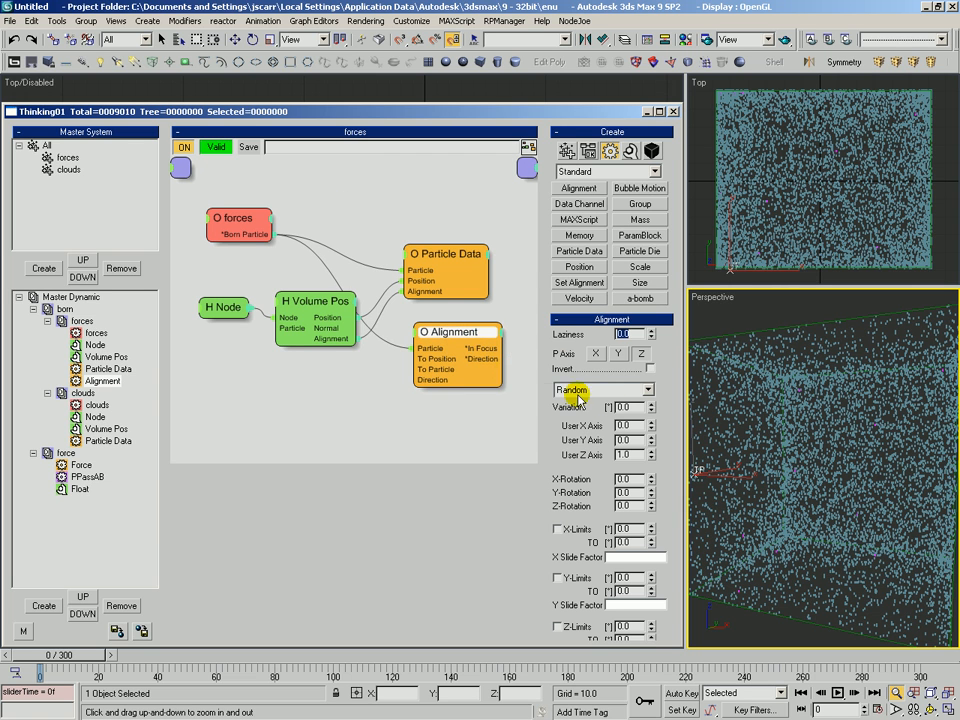
drag(469, 349, 474, 354)
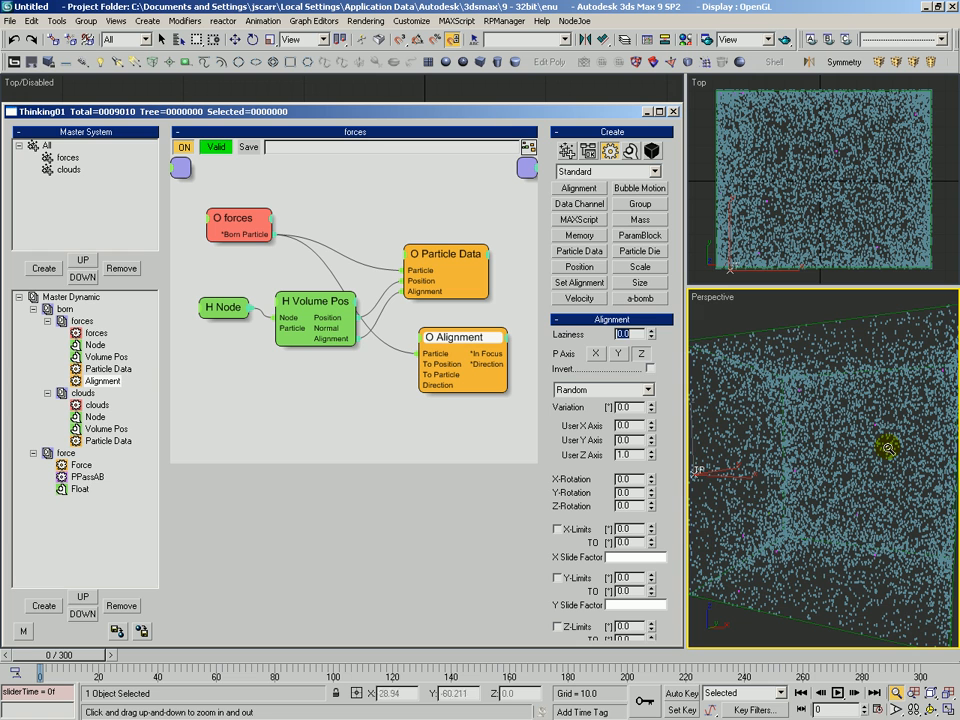
key(ctrl+r)
mouse_move(825, 423)
mouse_down()
mouse_move(806, 476)
mouse_move(834, 467)
mouse_move(821, 450)
mouse_move(838, 430)
mouse_up()
key(alt+z)
key(q)
click(882, 415)
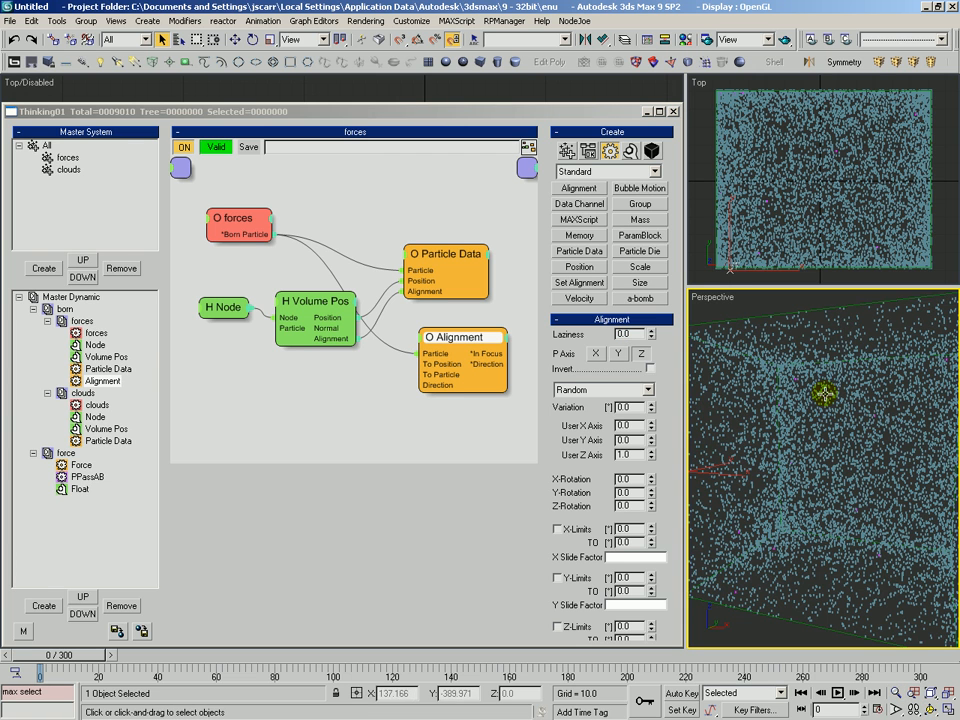
key(alt+z)
drag(820, 503, 822, 518)
Add the size shape preset from the M3D_Basic group to the forces set.
click(411, 420)
click(653, 153)
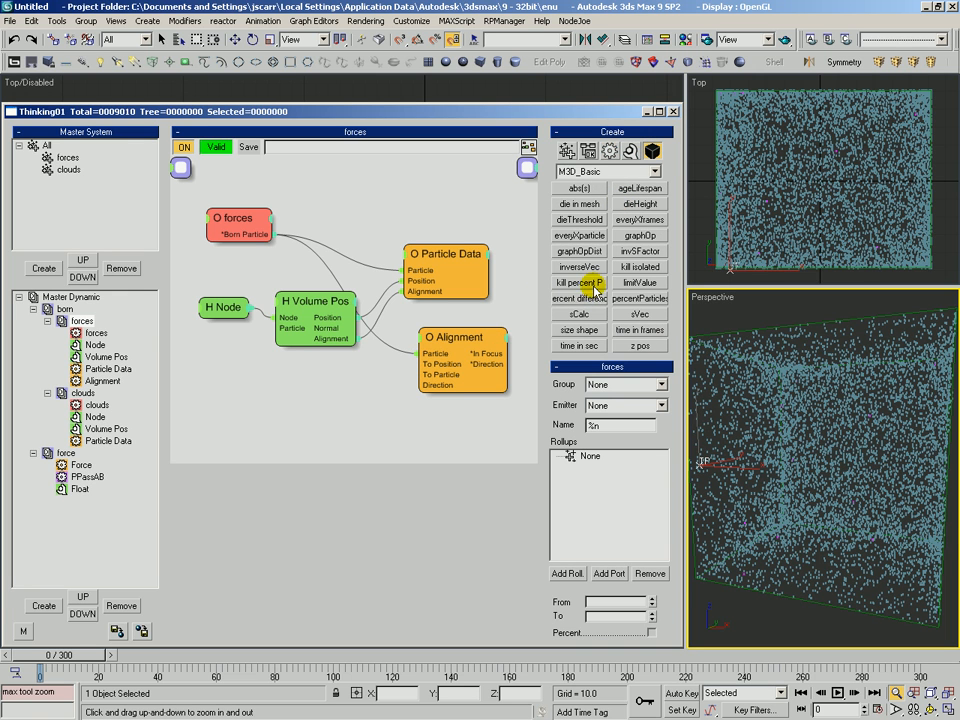
click(361, 414)
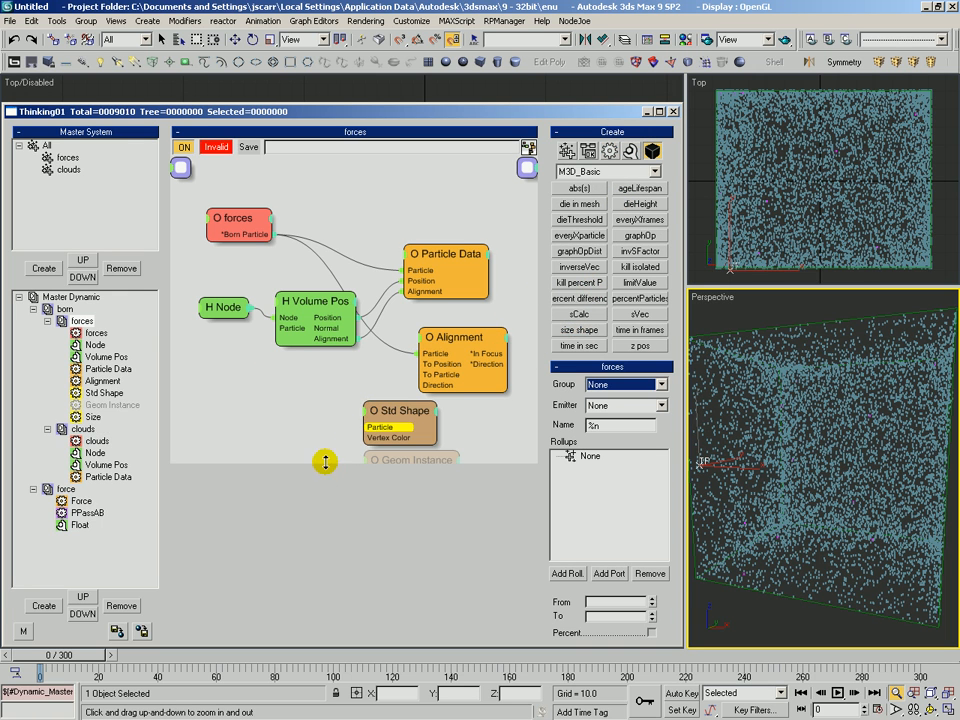
Connect the forces Born Particle output to the Std Shape operator and set its shape to Tetra.
click(80, 297)
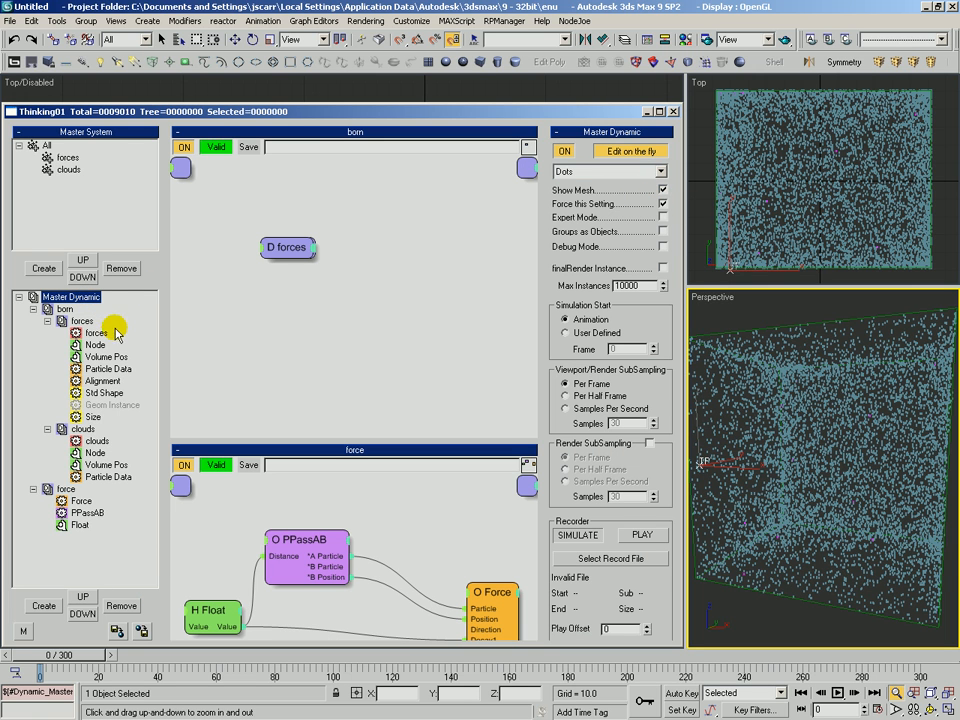
click(83, 321)
drag(359, 430, 356, 323)
click(398, 408)
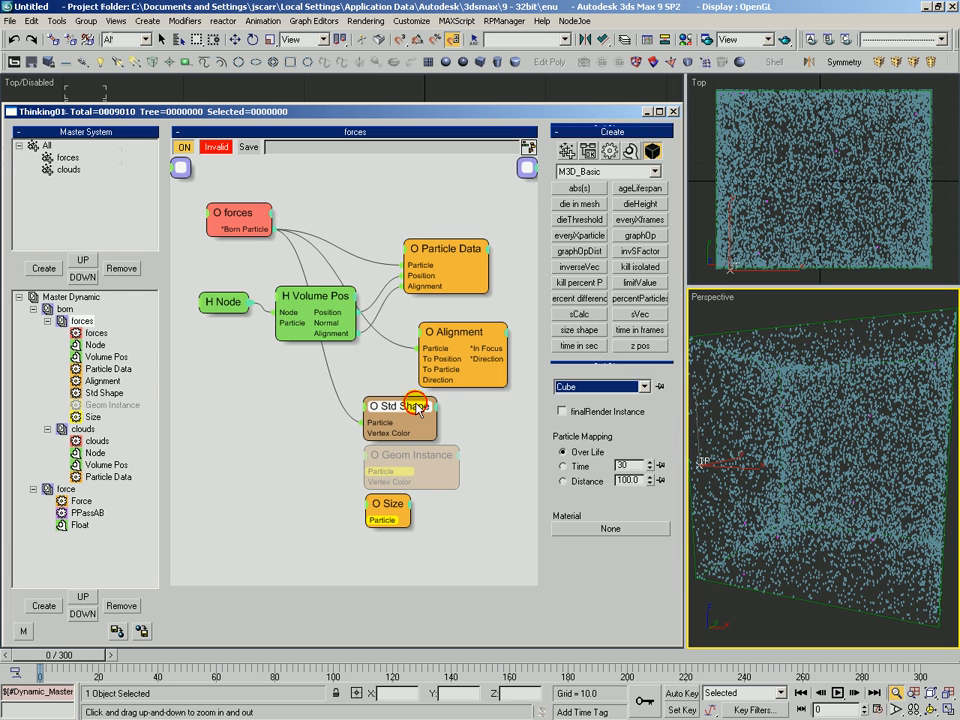
click(580, 387)
click(574, 457)
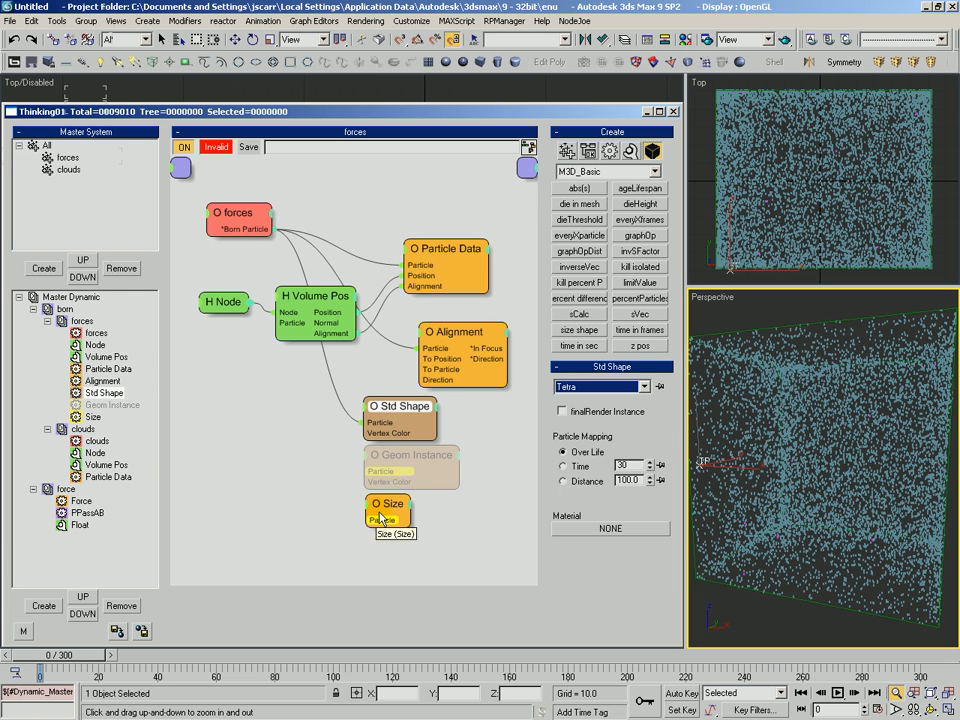
Connect the forces Born Particle output to the Size operator and delete the unused Geom Instance operator.
drag(378, 521, 260, 229)
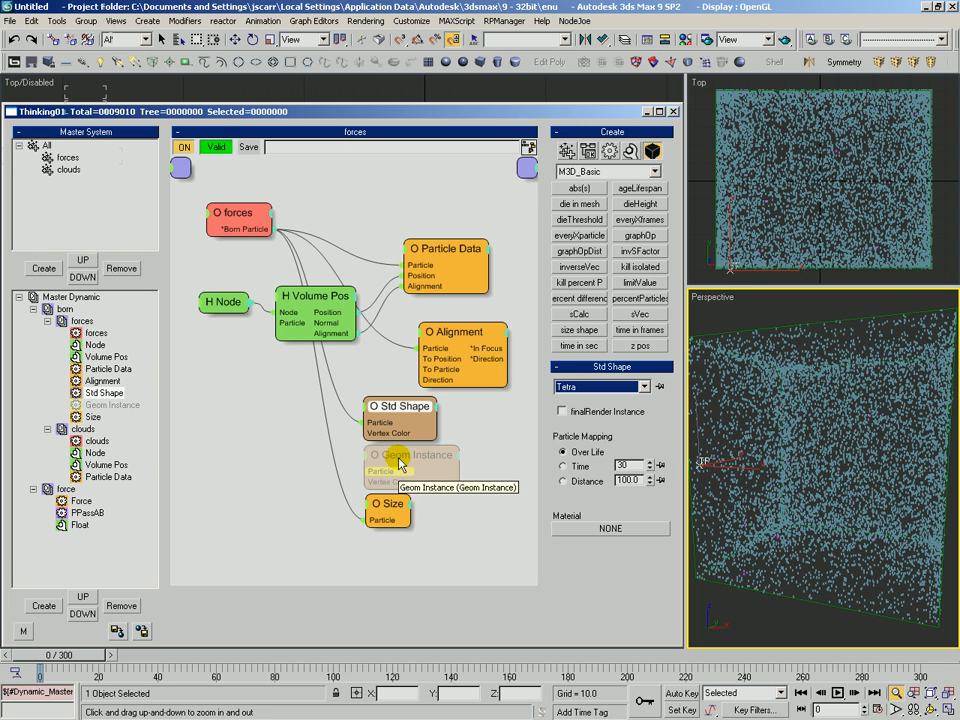
key(Delete)
drag(388, 505, 420, 483)
Set the Size operator's size to 10 and refresh the force particles.
click(619, 382)
text(10)
key(Return)
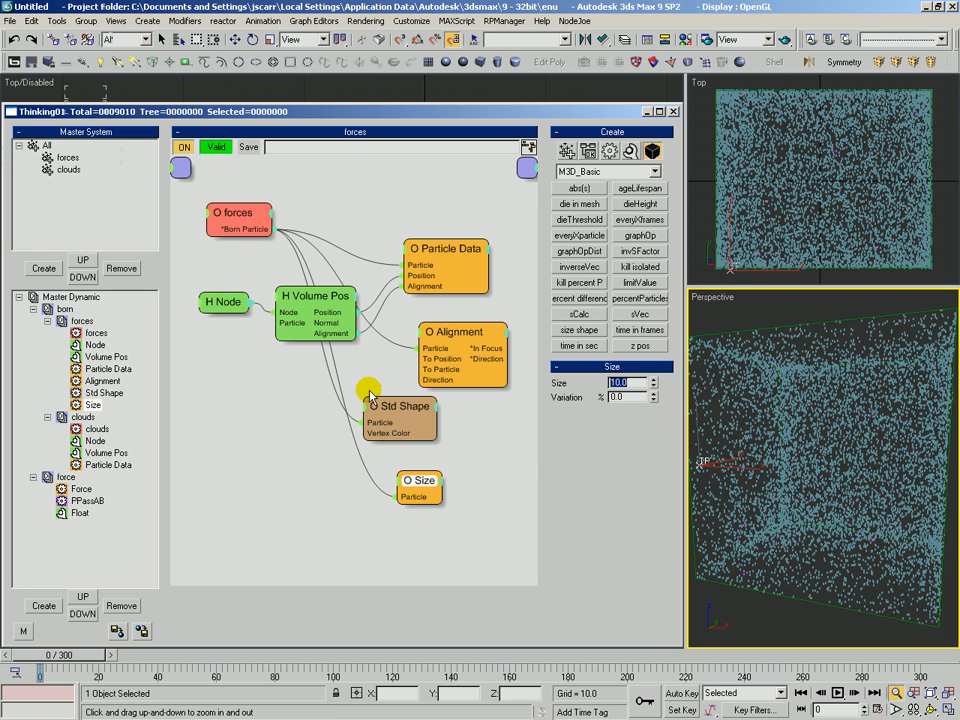
click(50, 660)
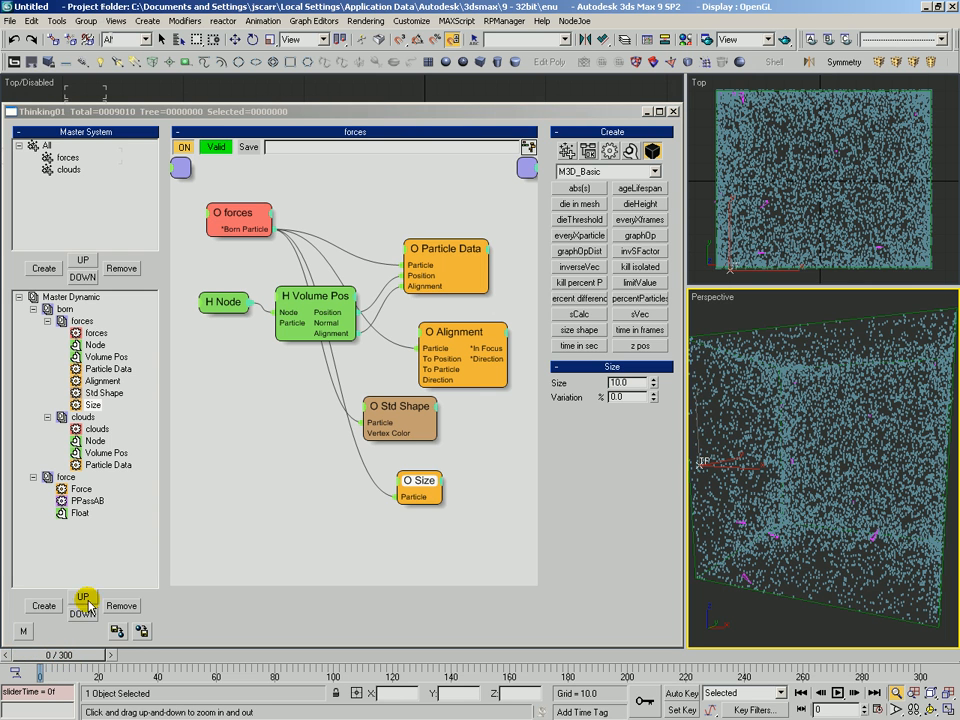
Set the Size operator's size to 50 and refresh the force particles in the perspective view.
click(620, 382)
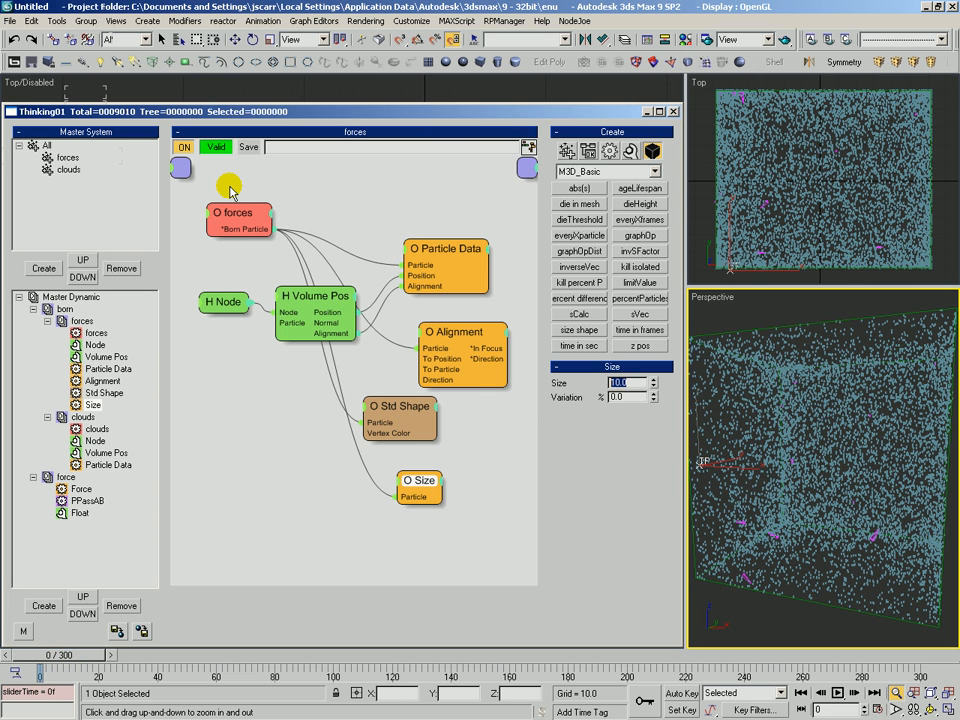
click(50, 655)
key(alt+z)
drag(775, 504, 770, 455)
key(ctrl+r)
Turn off the clouds set so only the force particles show, and inspect them in the perspective view.
right_click(88, 419)
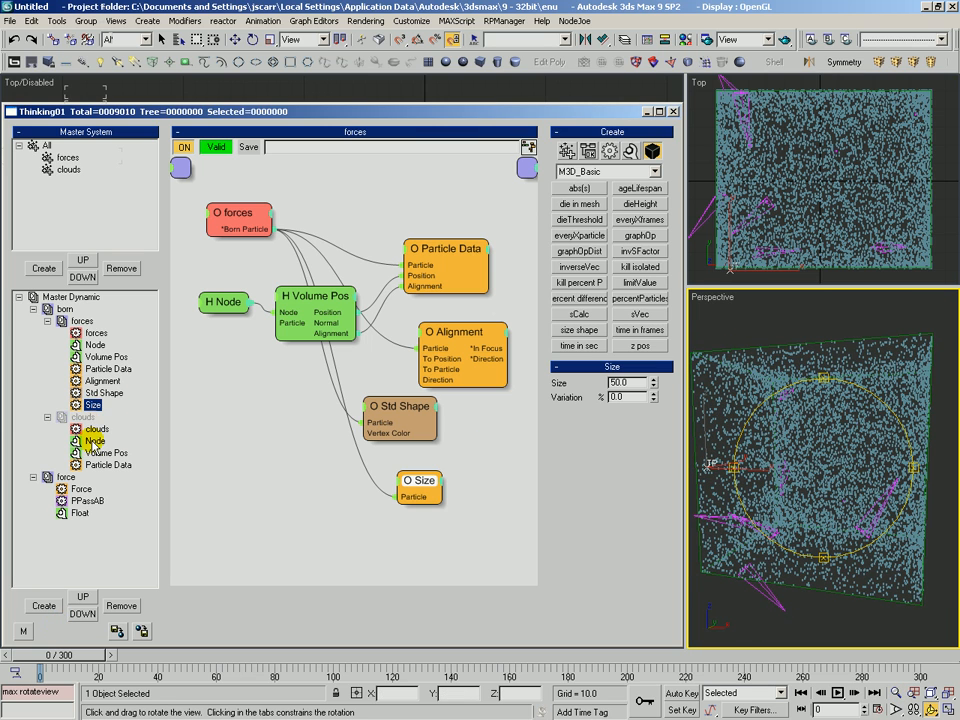
click(54, 659)
drag(866, 480, 800, 468)
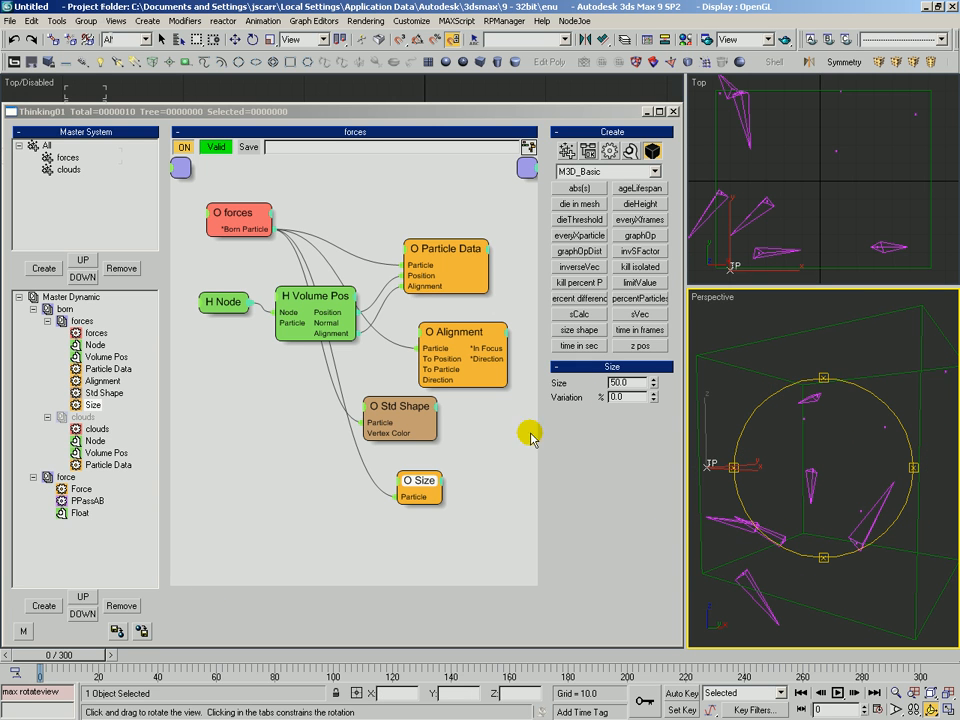
Reduce the Size operator's size to 45.195 and tidy the layout of the forces, Std Shape and Size nodes.
click(652, 386)
drag(793, 448, 814, 443)
drag(420, 488, 434, 508)
drag(63, 656, 25, 657)
click(255, 196)
click(228, 220)
drag(234, 213, 228, 211)
Examine the orientations of the force particles in the perspective view and turn the clouds set back on.
mouse_move(868, 460)
mouse_down()
mouse_move(844, 474)
mouse_move(851, 470)
mouse_up()
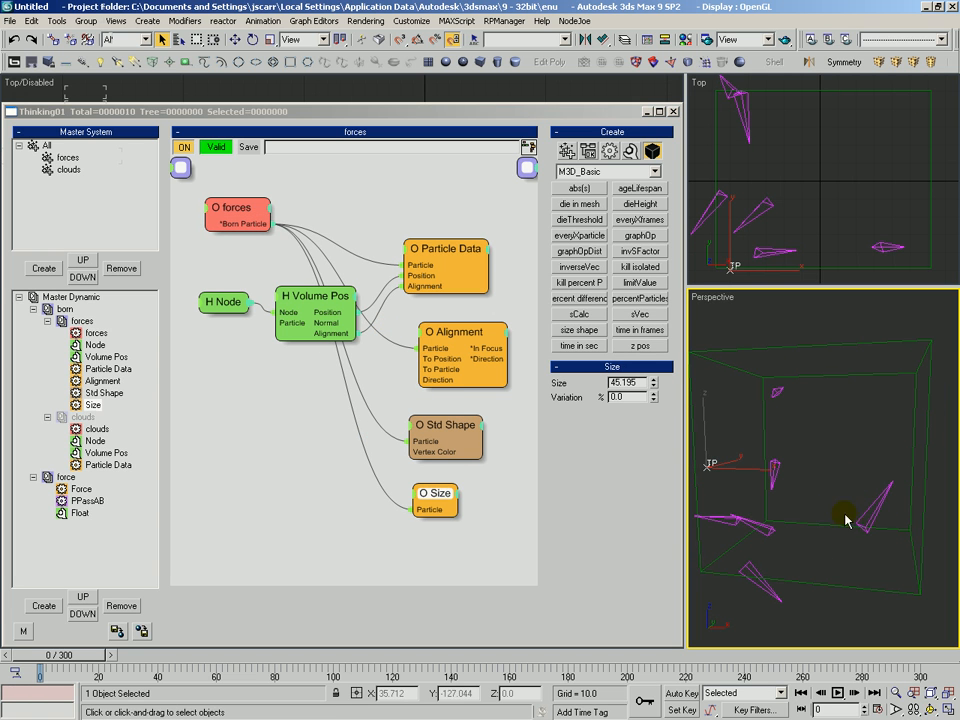
key(ctrl+r)
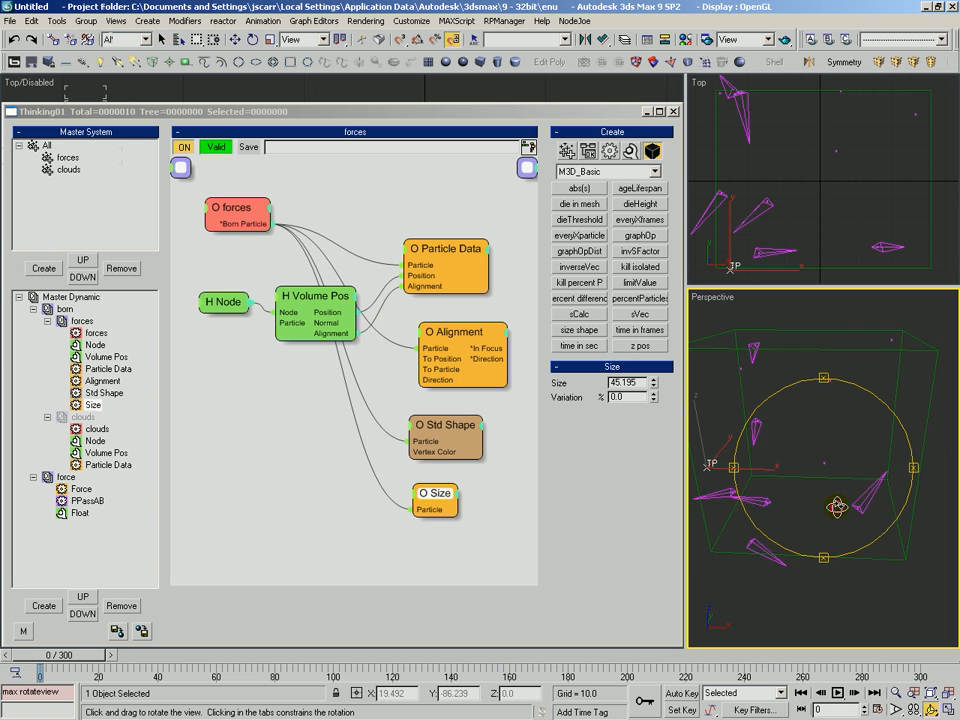
drag(801, 496, 774, 509)
click(307, 379)
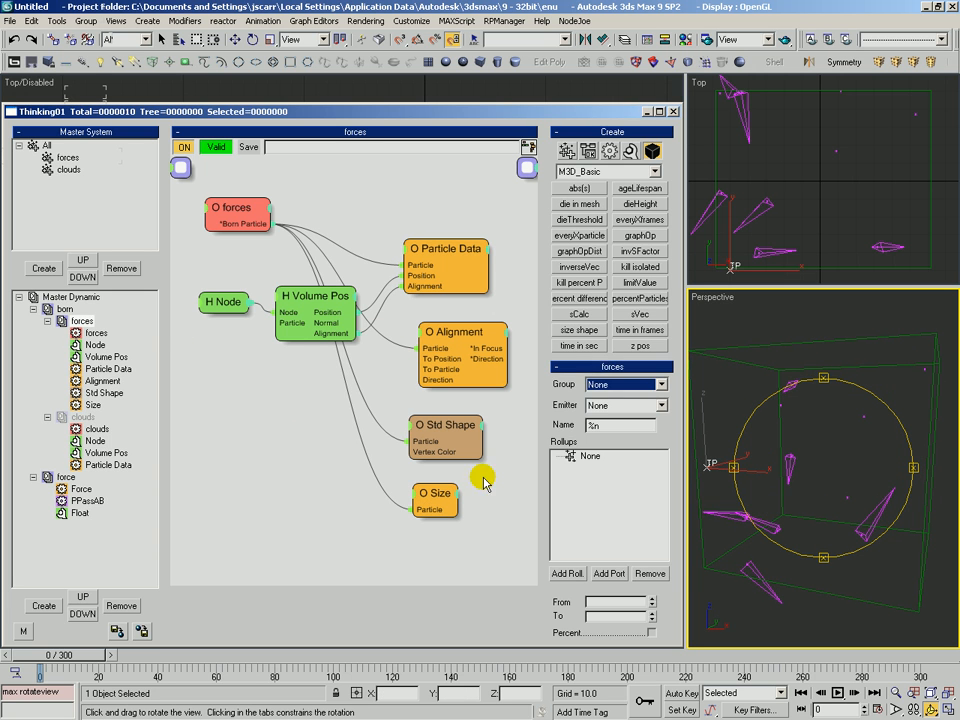
click(450, 443)
click(341, 463)
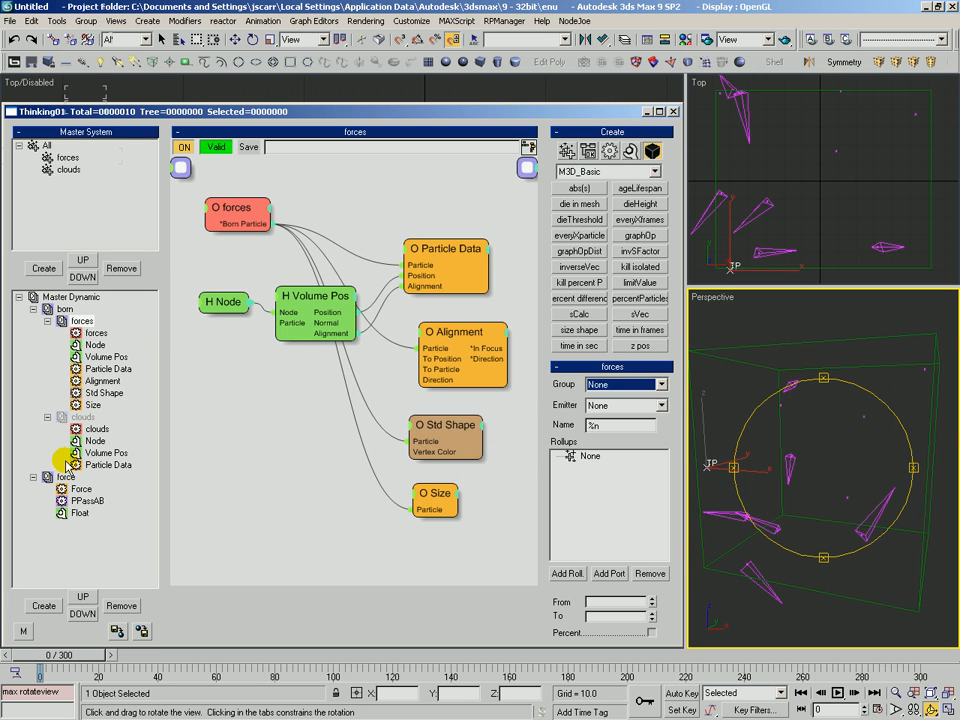
click(88, 420)
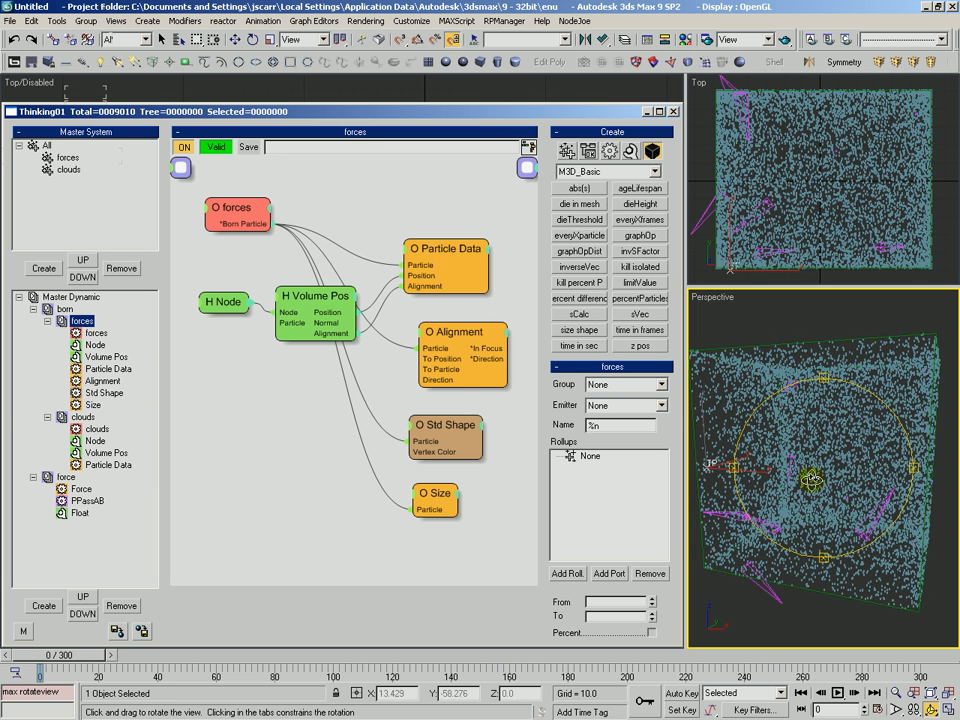
Add a B Alignment output to the PPassAB operator in the force set.
click(65, 477)
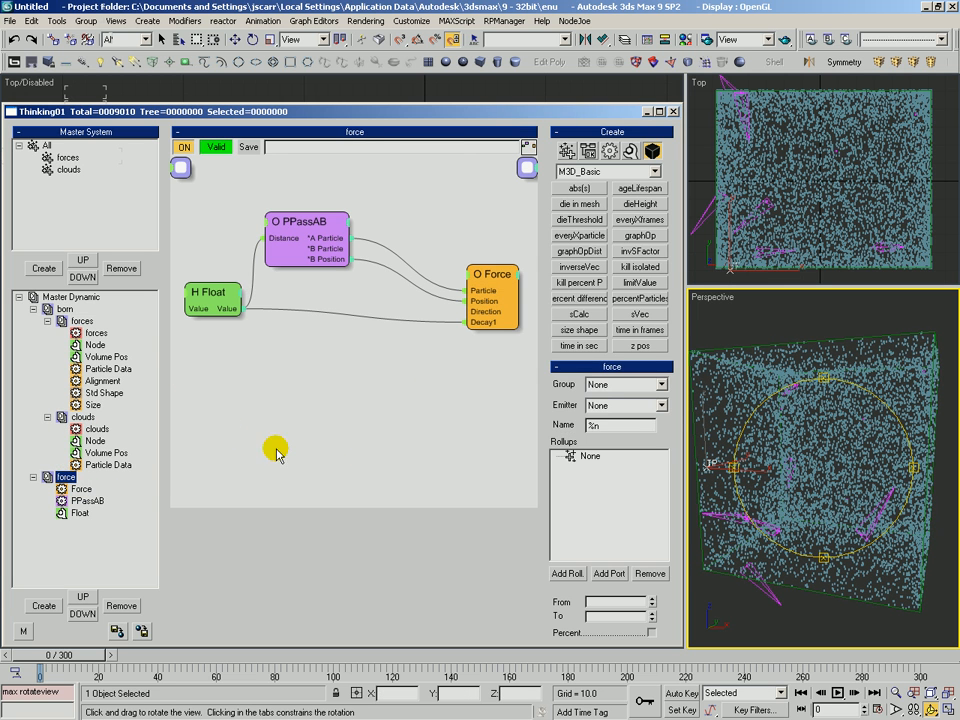
drag(515, 282, 502, 289)
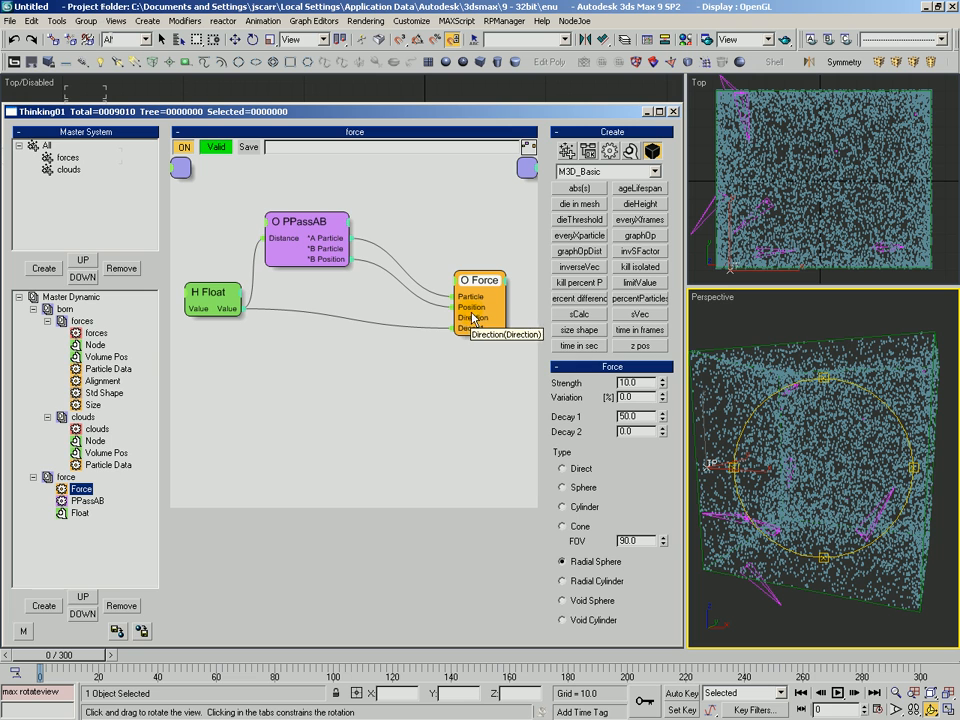
mouse_move(311, 221)
mouse_down()
mouse_move(300, 208)
mouse_move(317, 221)
mouse_move(296, 215)
mouse_up()
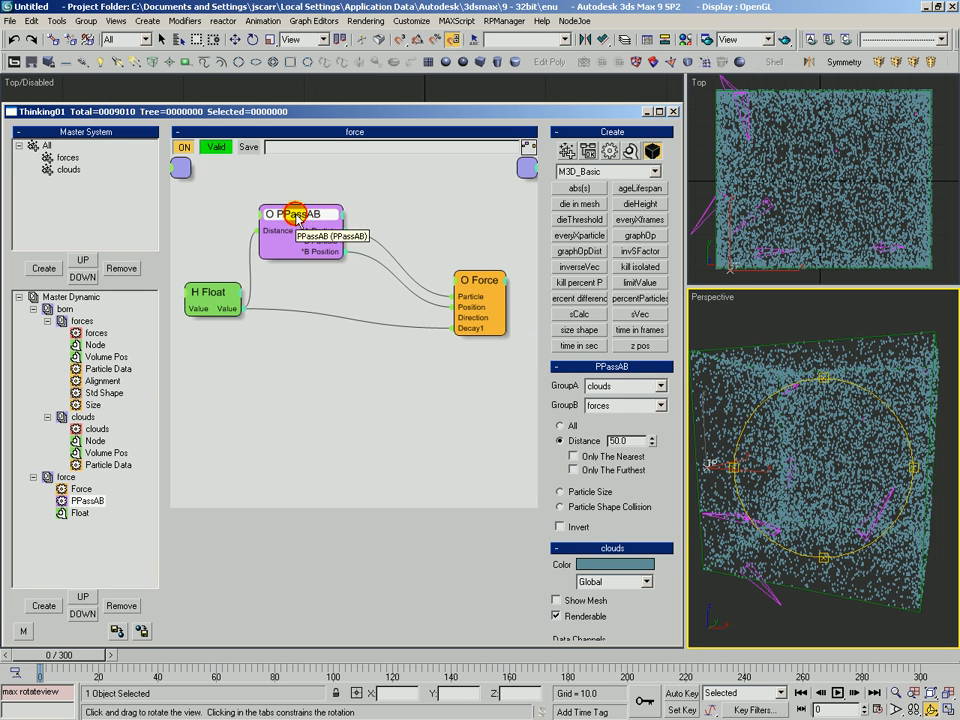
click(338, 216)
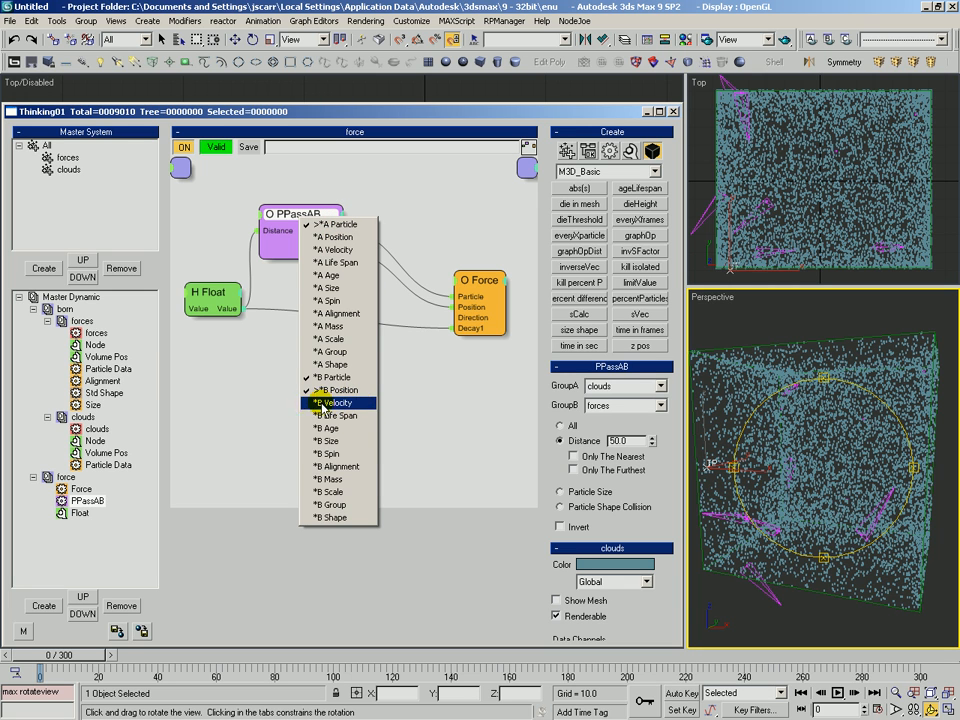
click(336, 467)
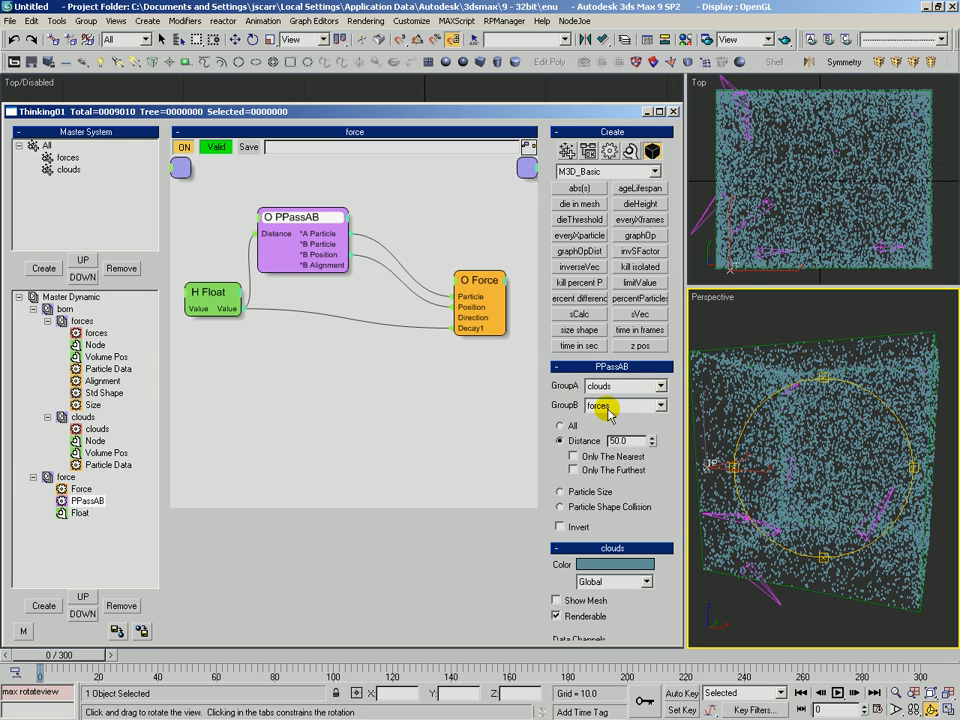
Add a Get Direction helper that feeds PPassAB's B Alignment through its Z Direction into the Force operator's Direction.
click(631, 152)
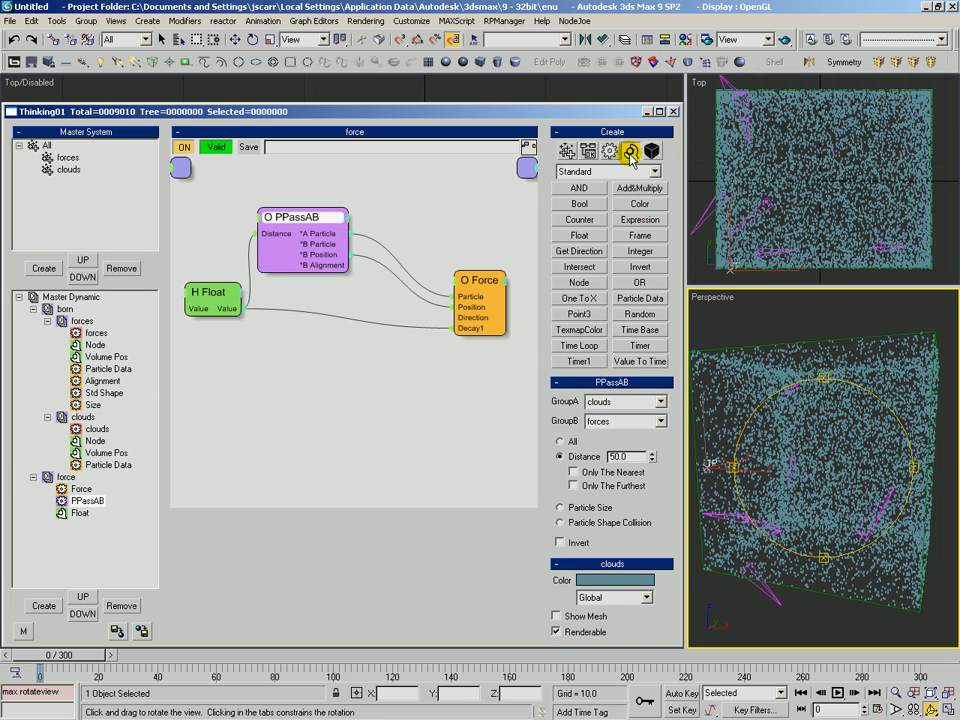
click(579, 251)
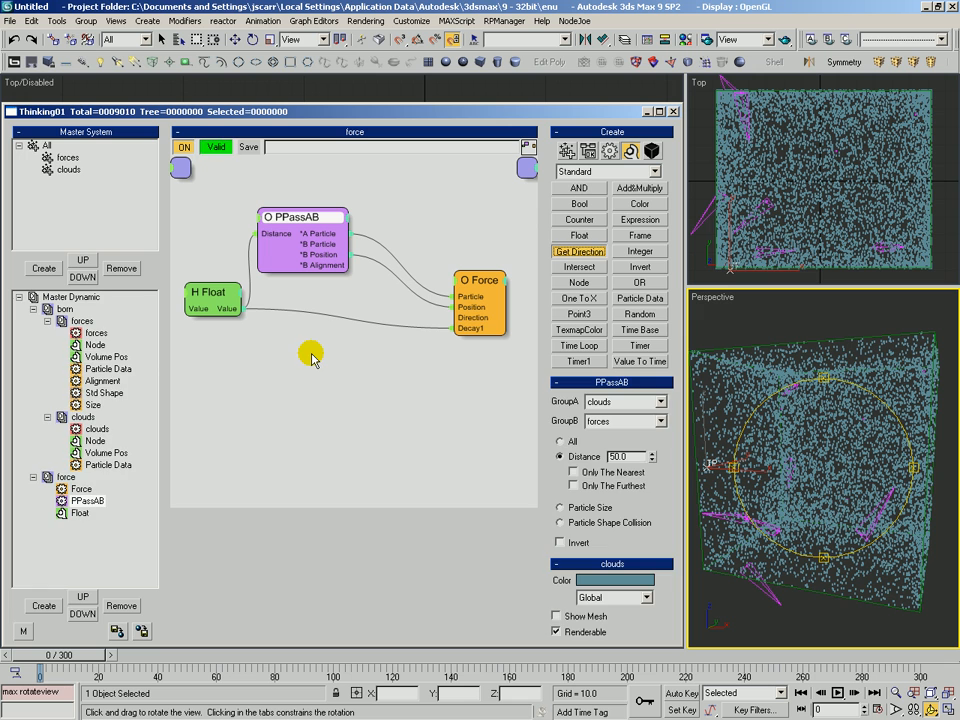
click(315, 351)
drag(332, 376, 323, 266)
drag(332, 360, 301, 346)
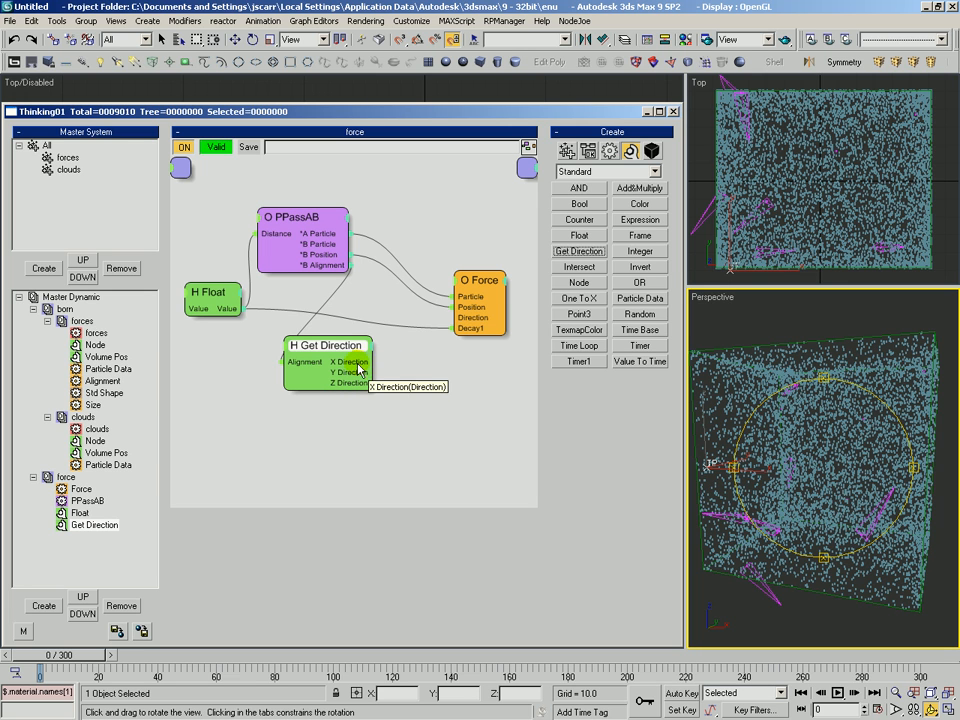
drag(356, 390, 472, 324)
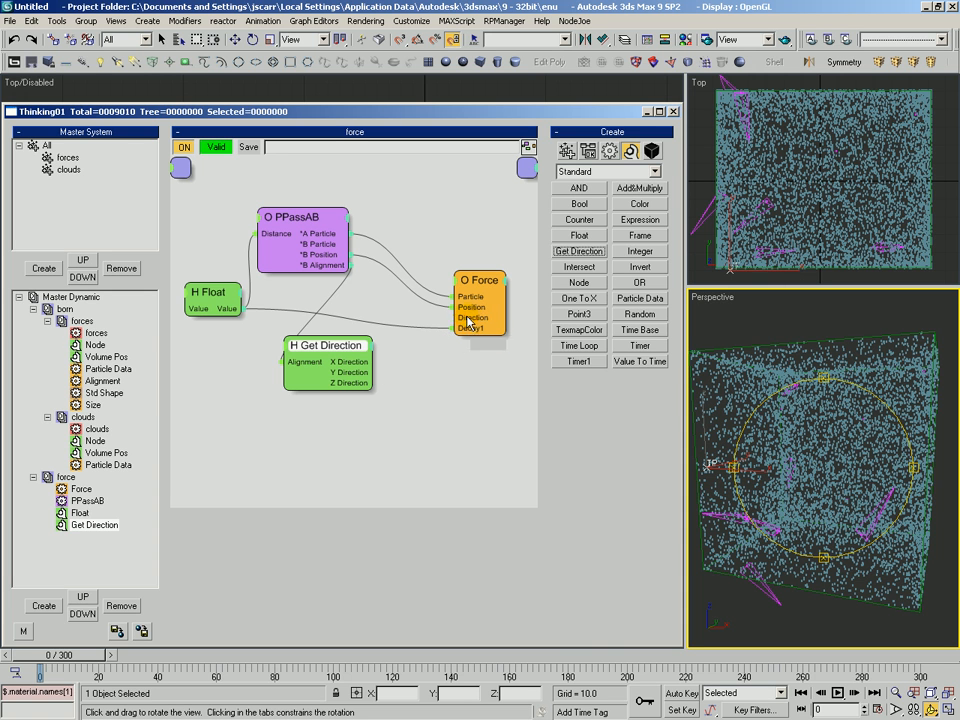
click(465, 296)
Scrub the simulation to frame 140 and inspect the movement of the cloud particles from several angles.
drag(822, 453, 818, 460)
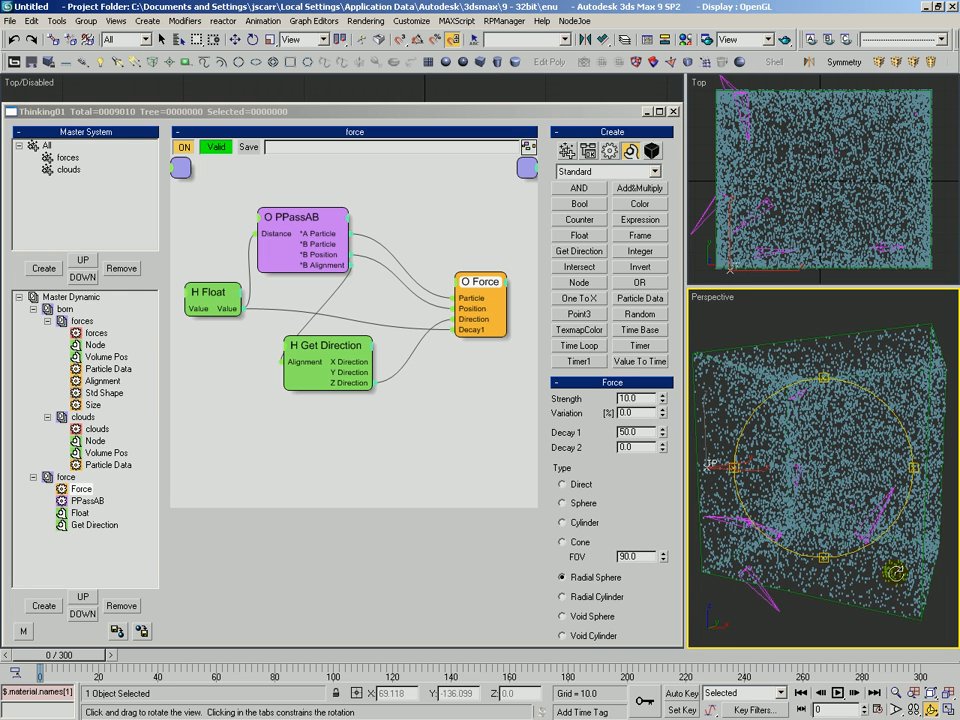
drag(95, 657, 502, 709)
key(ctrl+r)
drag(780, 472, 806, 514)
key(q)
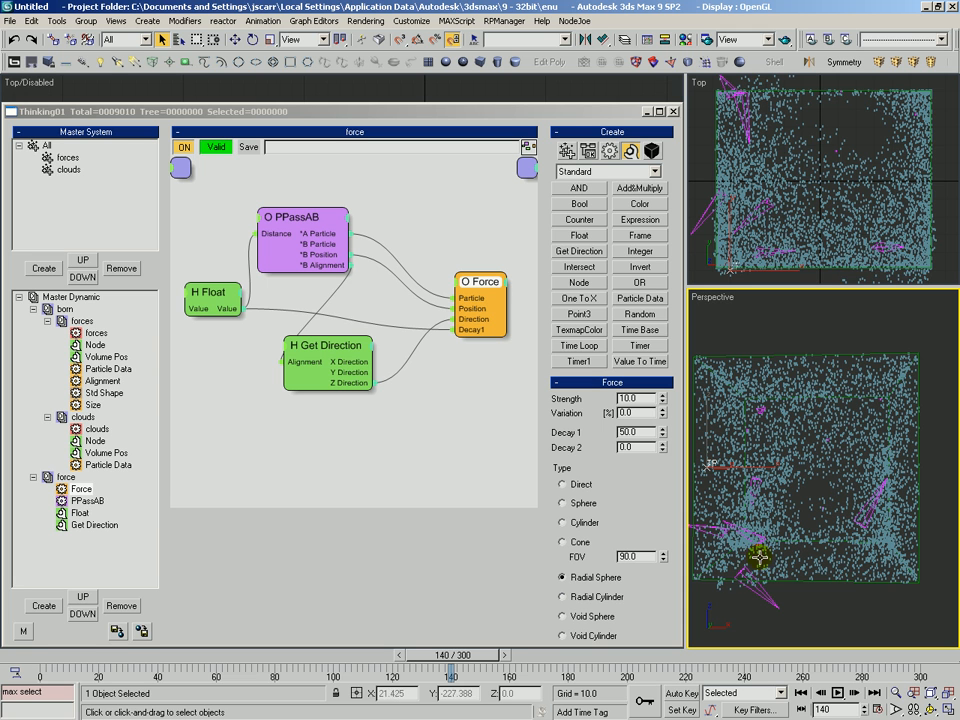
key(ctrl+r)
drag(776, 540, 812, 539)
key(q)
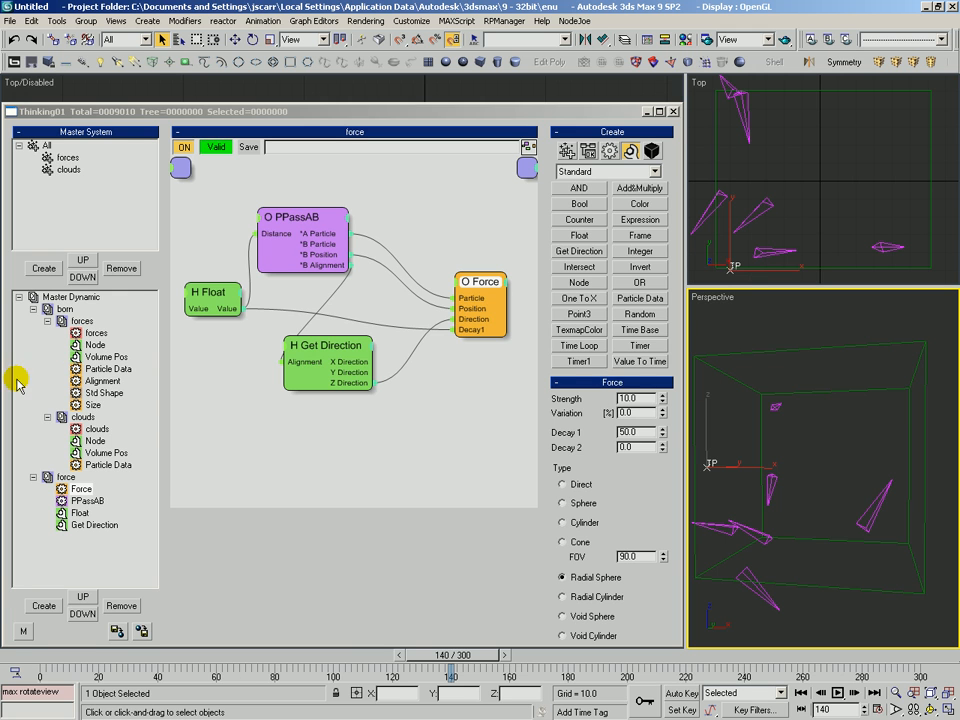
Select test2 as the Master Dynamic's simulation record file and bring the recording options into view.
click(72, 298)
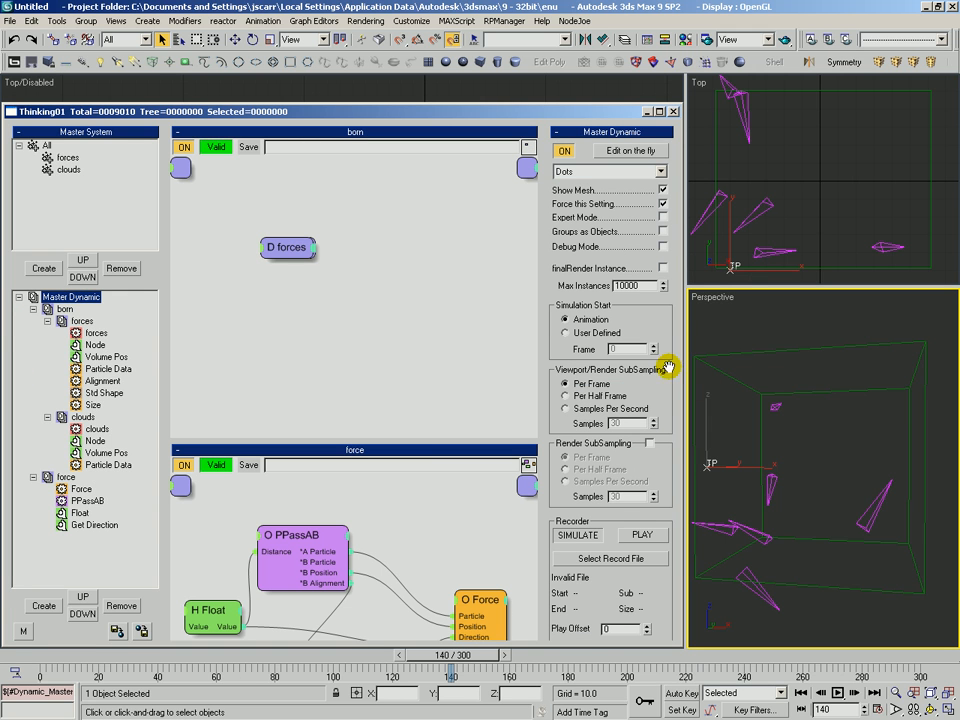
drag(634, 309, 632, 304)
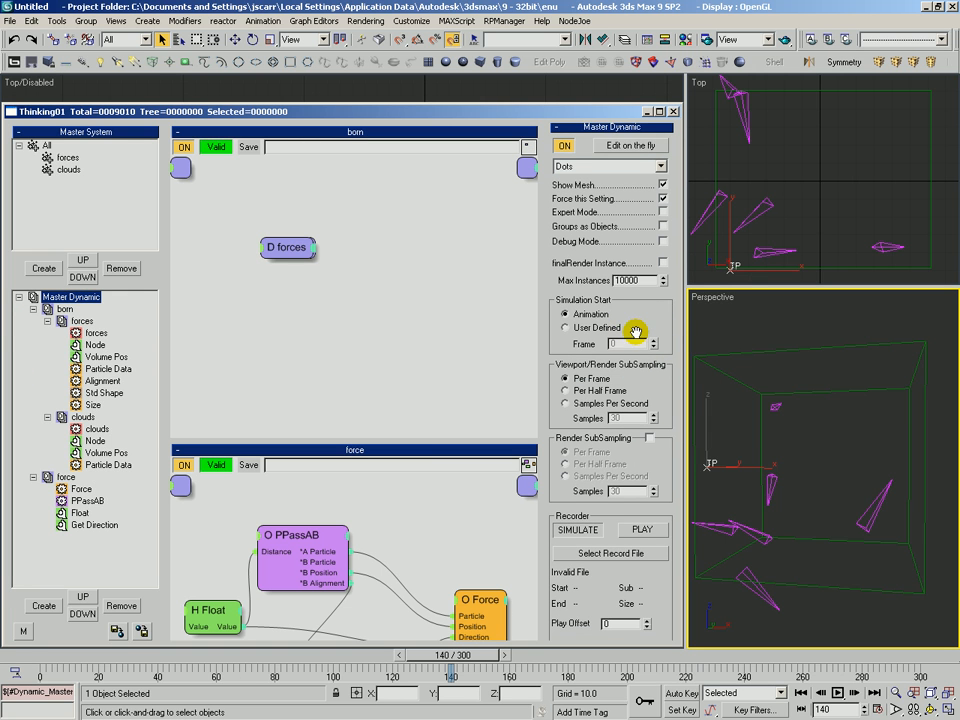
scroll(666, 343, down, 3)
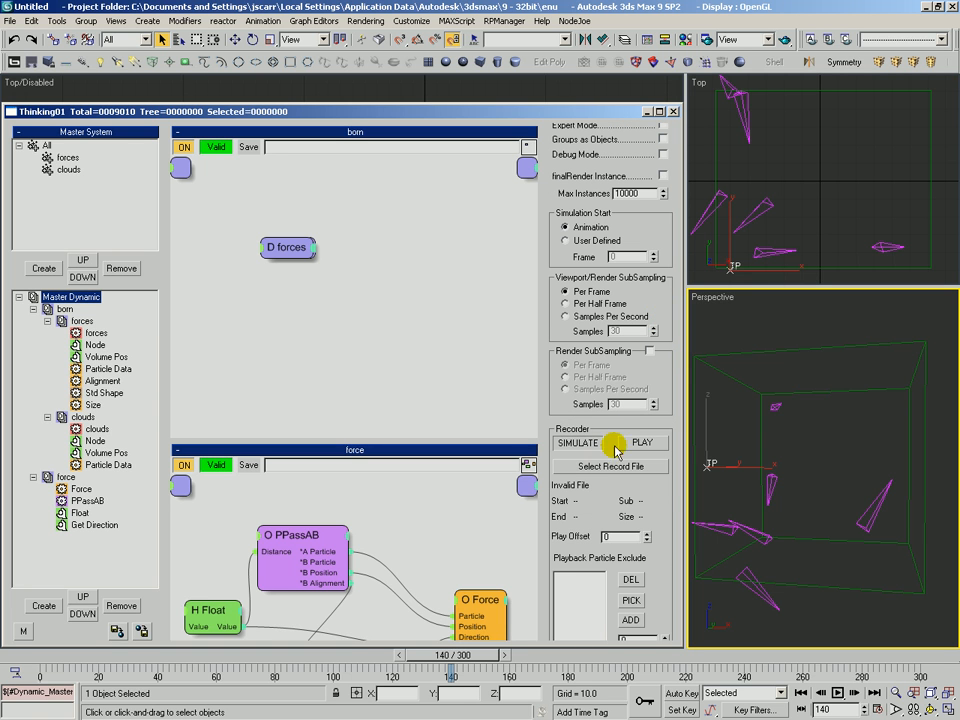
click(612, 467)
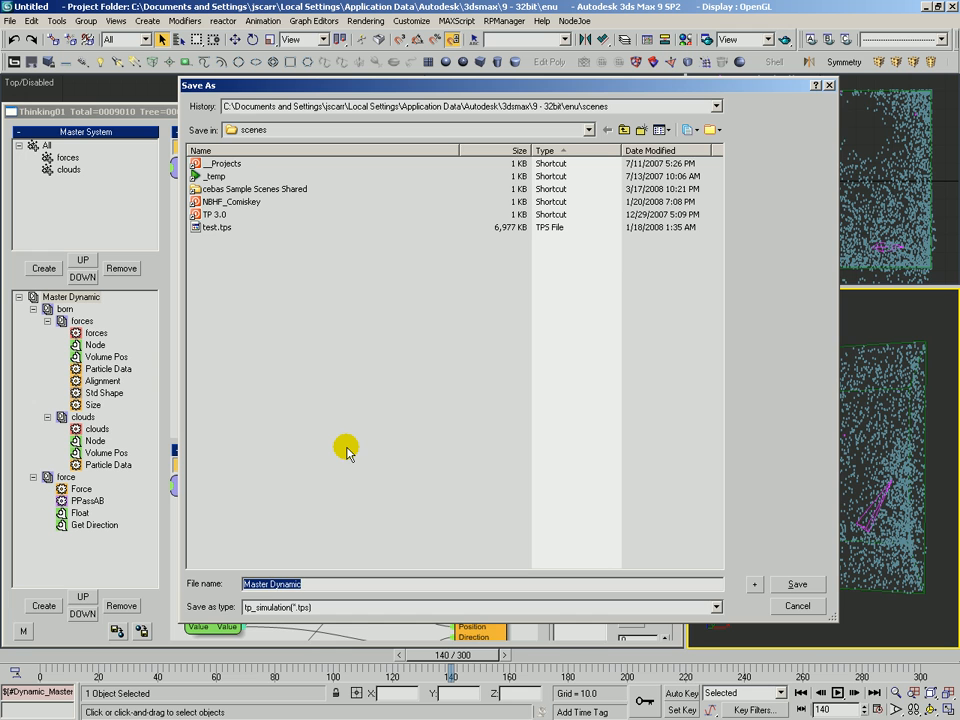
text(test2)
key(Return)
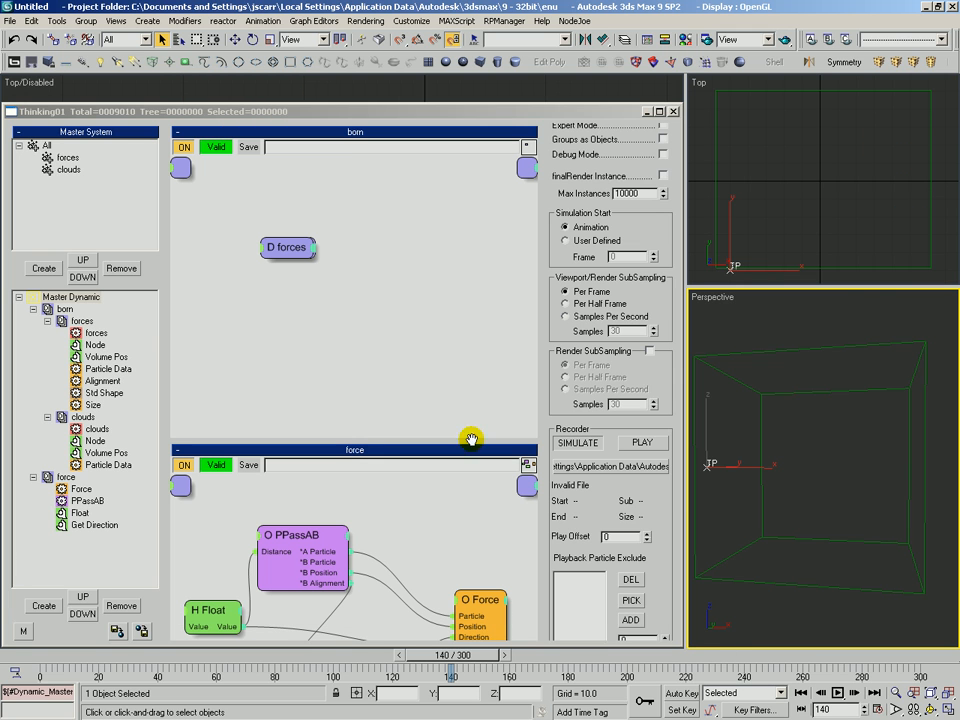
drag(669, 492, 607, 309)
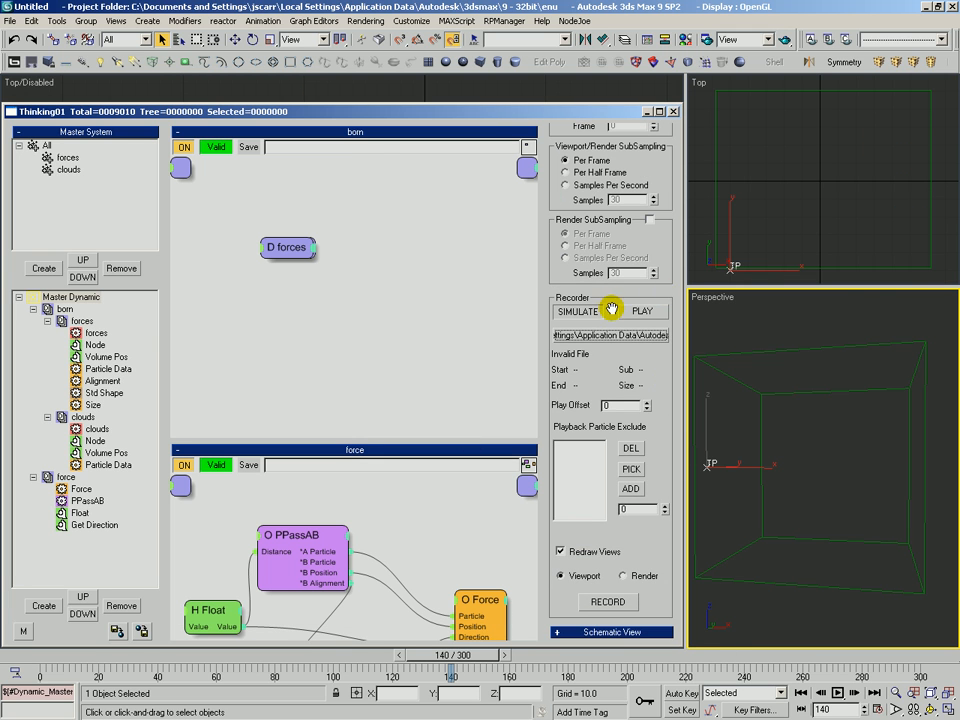